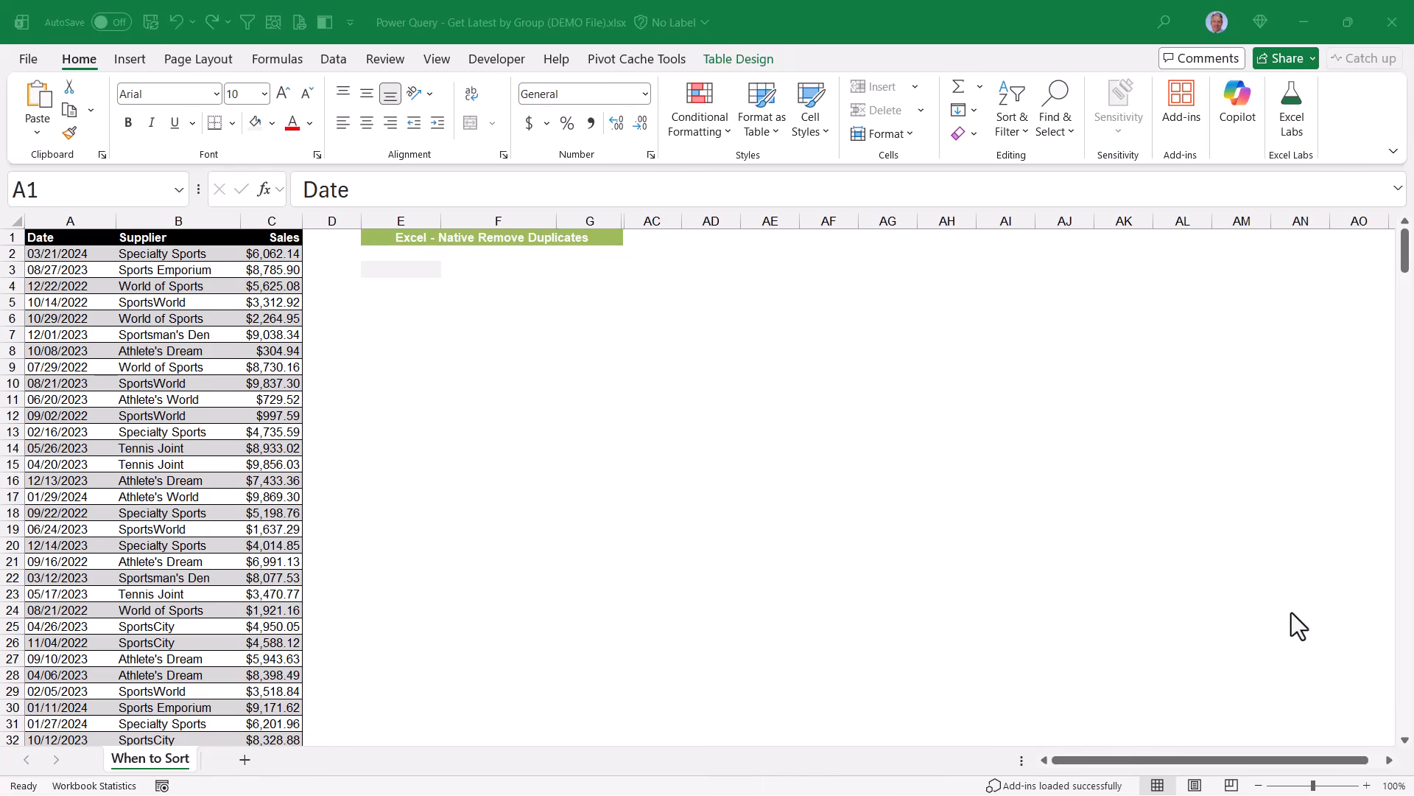
Start a custom sort of the sales table by Supplier A to Z, then by Date Newest to Oldest.
left_click(136, 315)
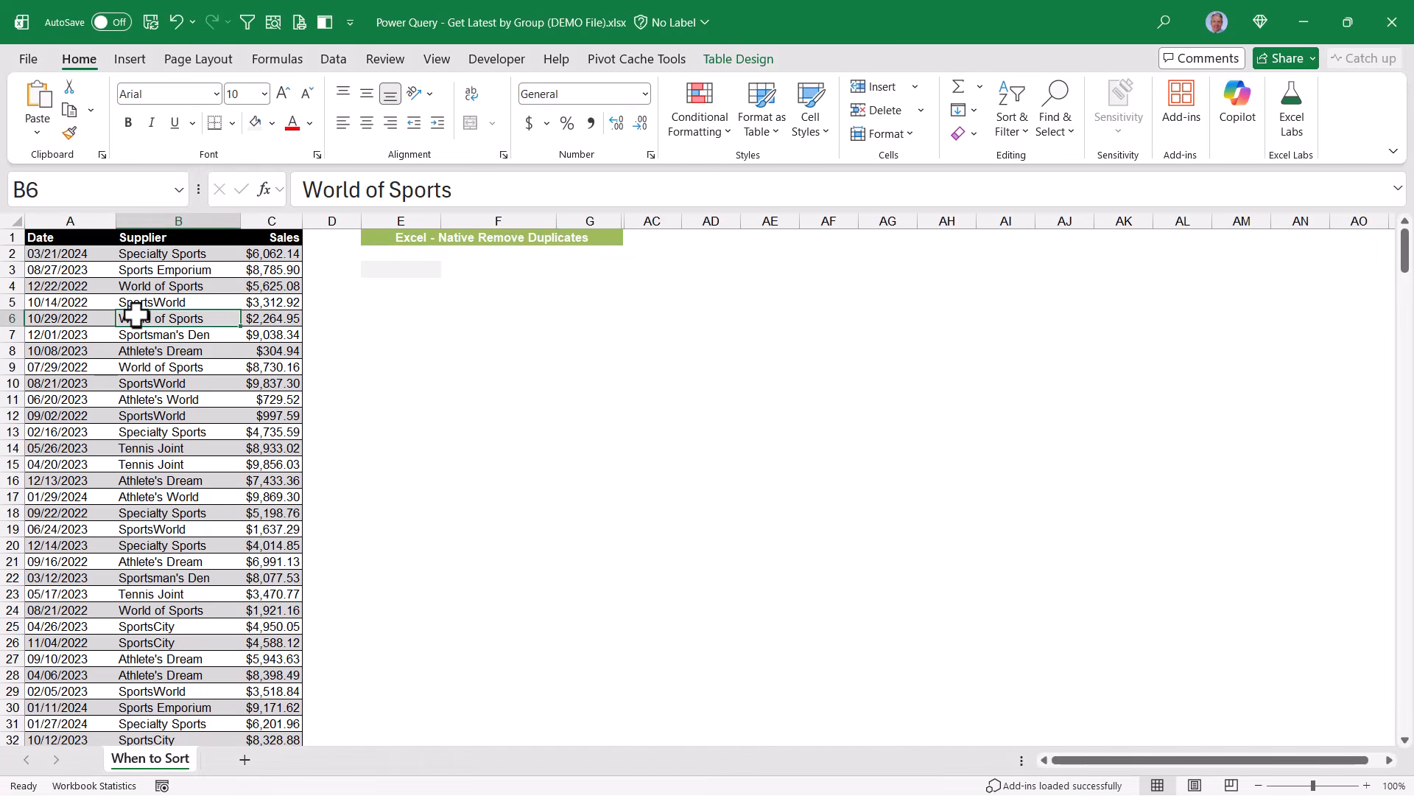
left_click(332, 60)
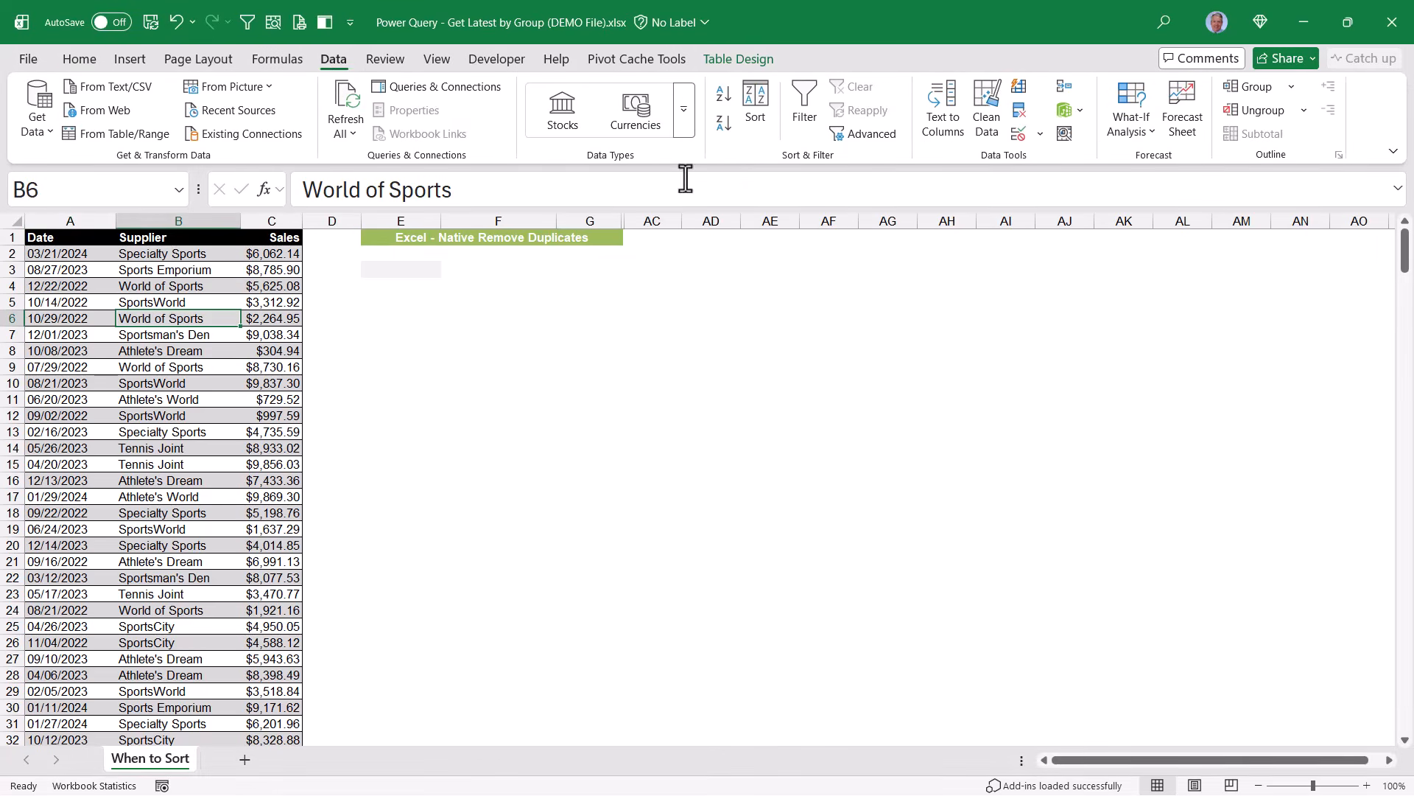
left_click(753, 118)
left_click(498, 351)
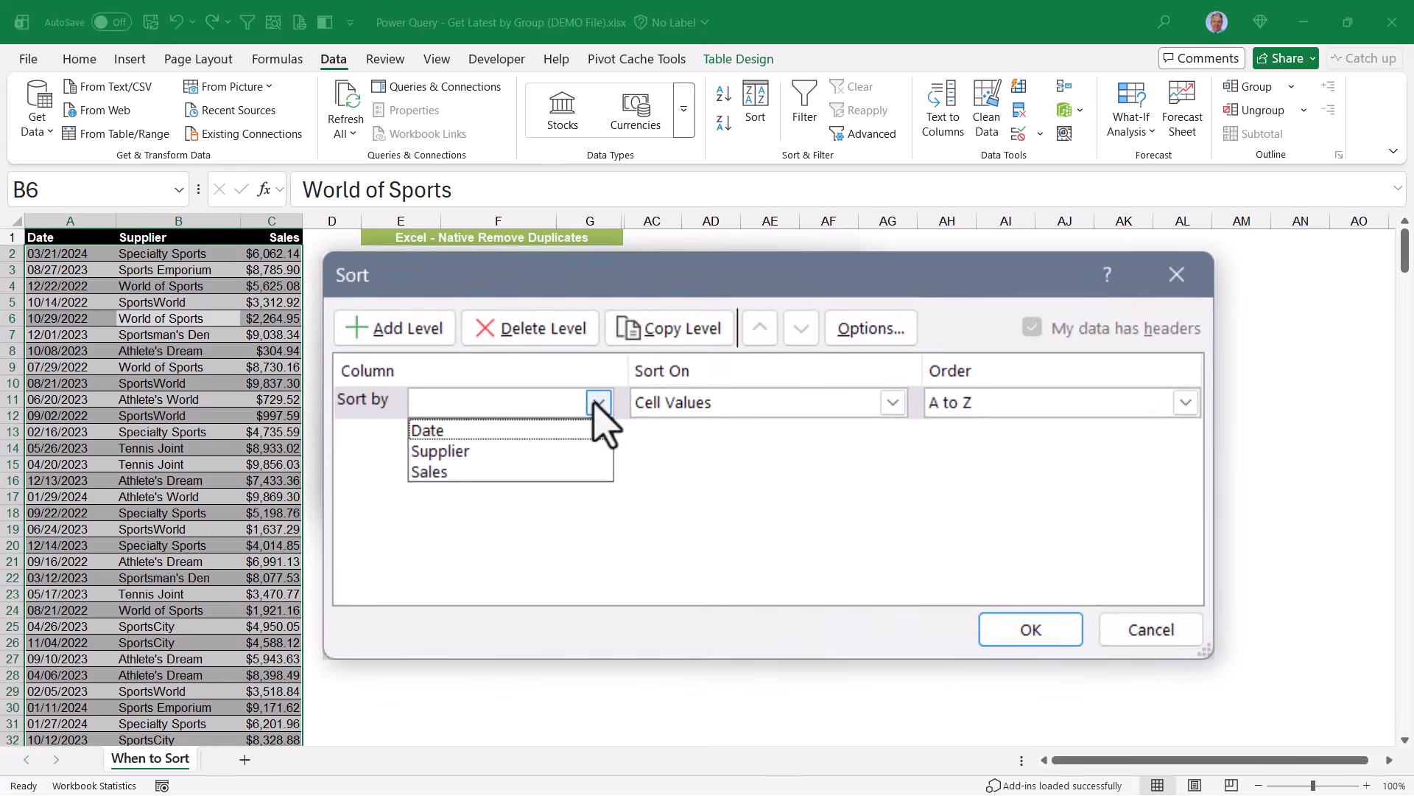
left_click(530, 469)
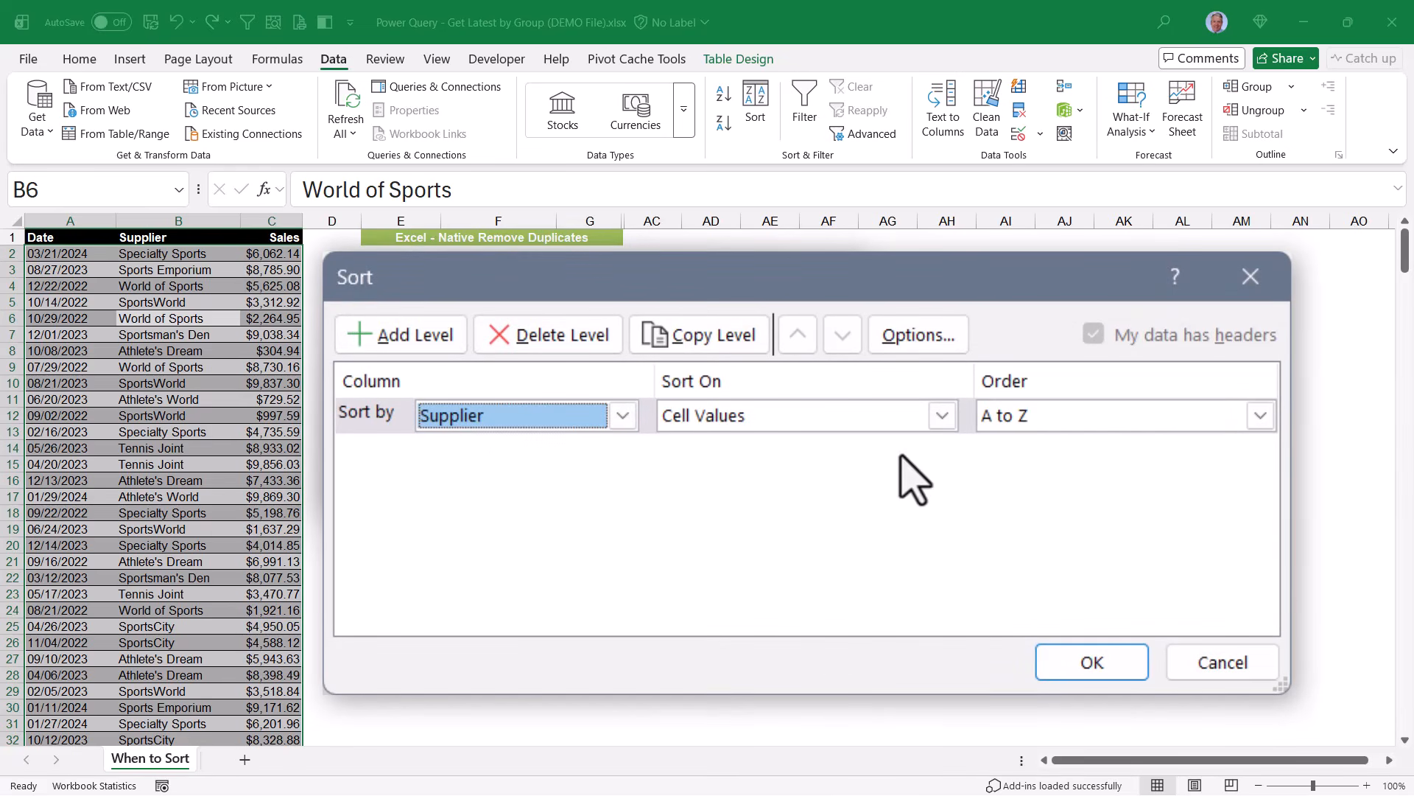
left_click(397, 334)
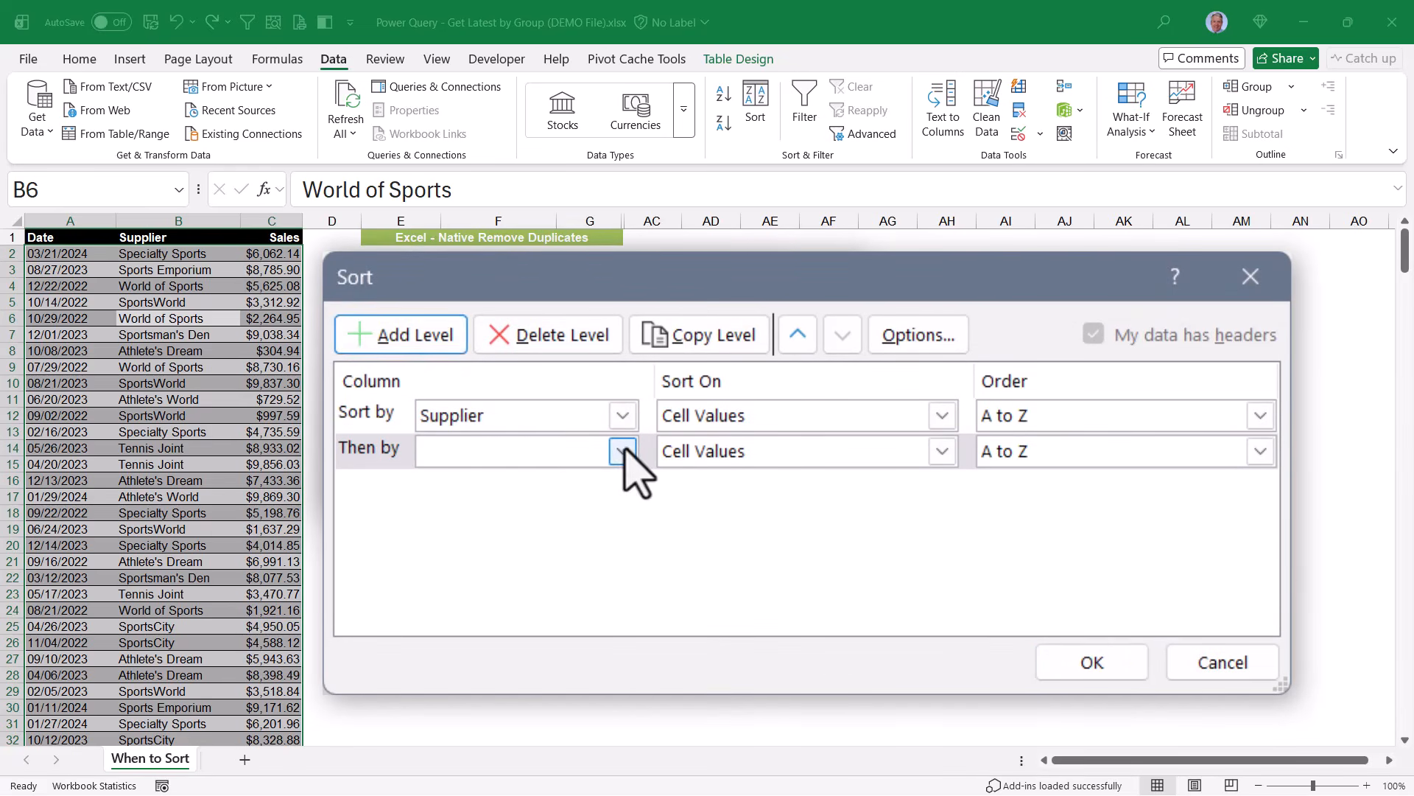
left_click(622, 451)
left_click(545, 482)
left_click(1260, 451)
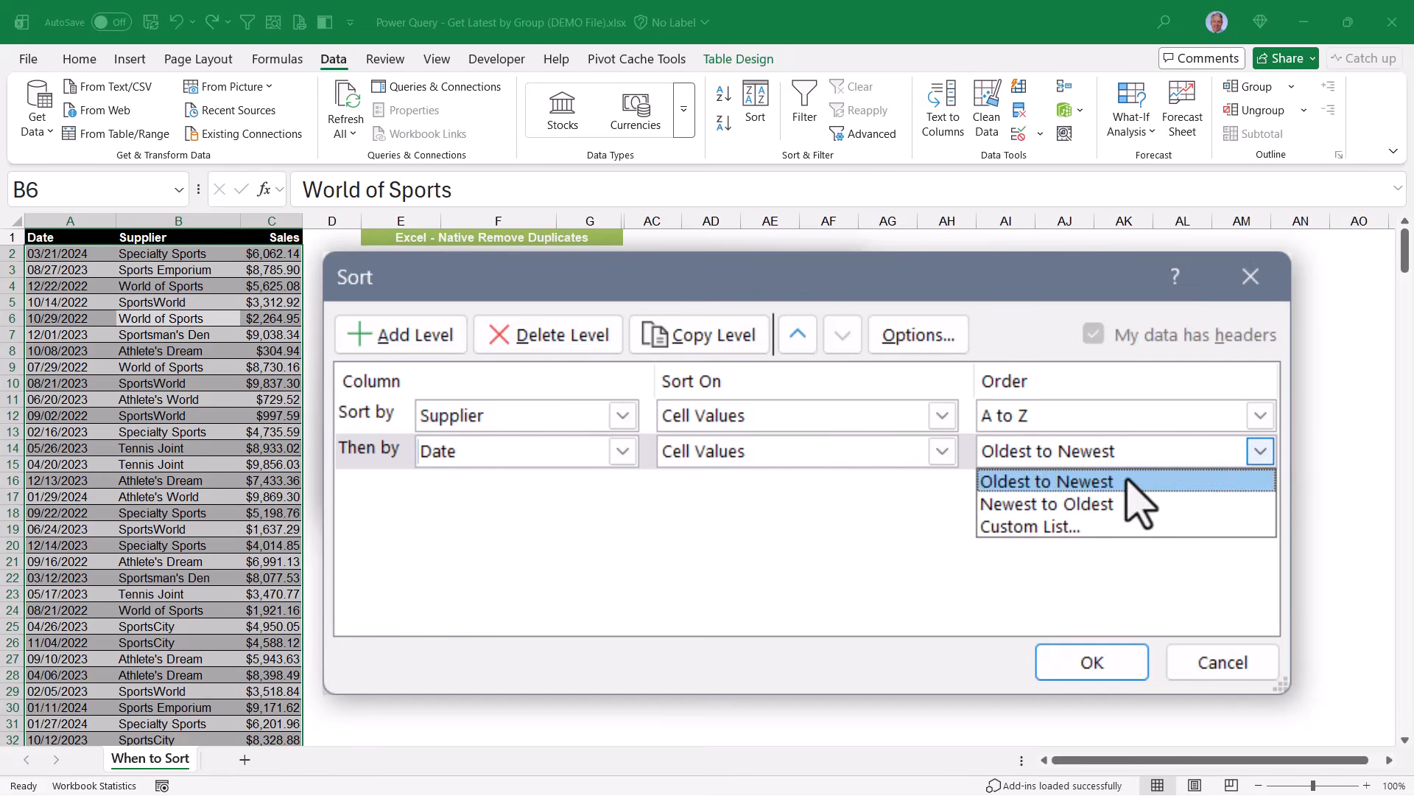
left_click(1070, 504)
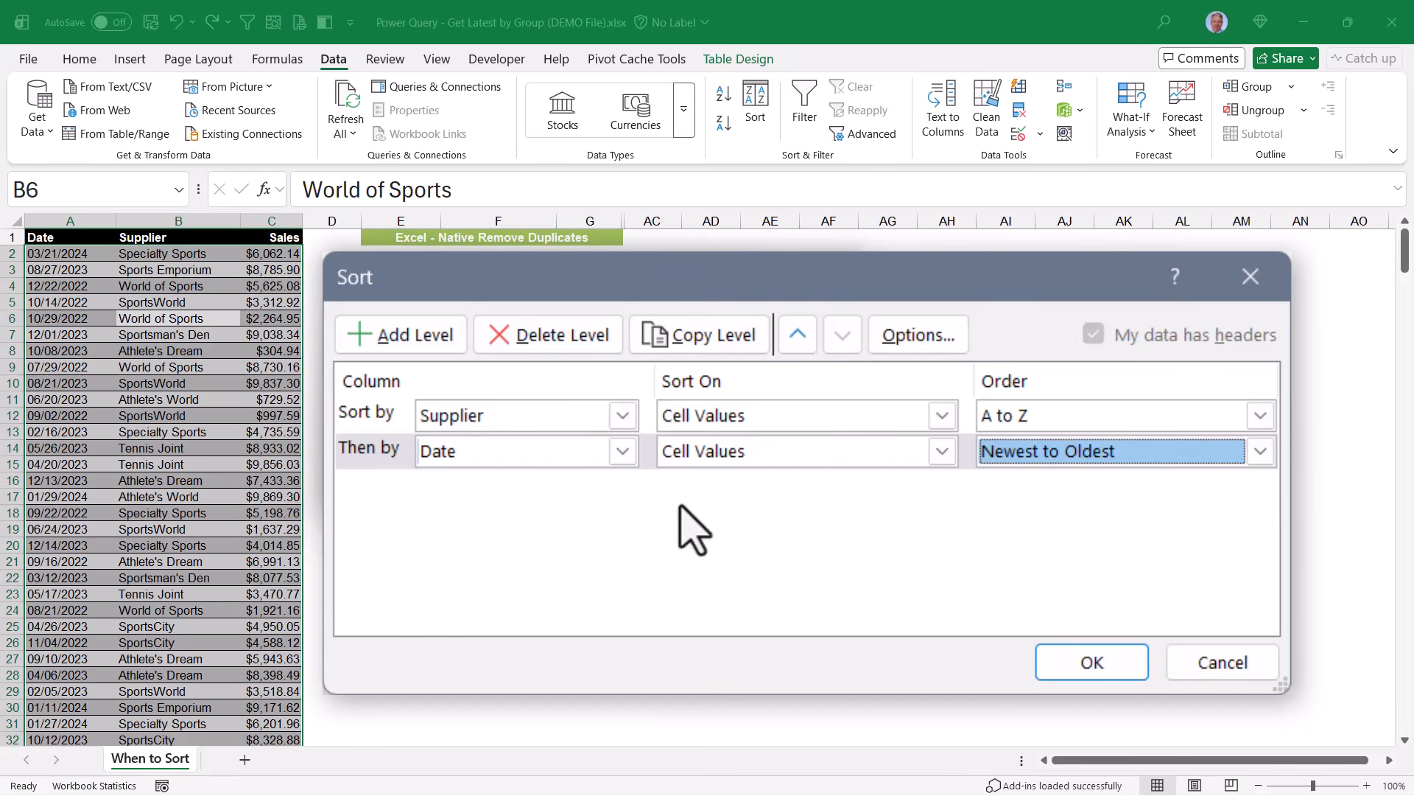
Add a third sort level on Sales, Largest to Smallest, and apply the sort.
left_click(397, 335)
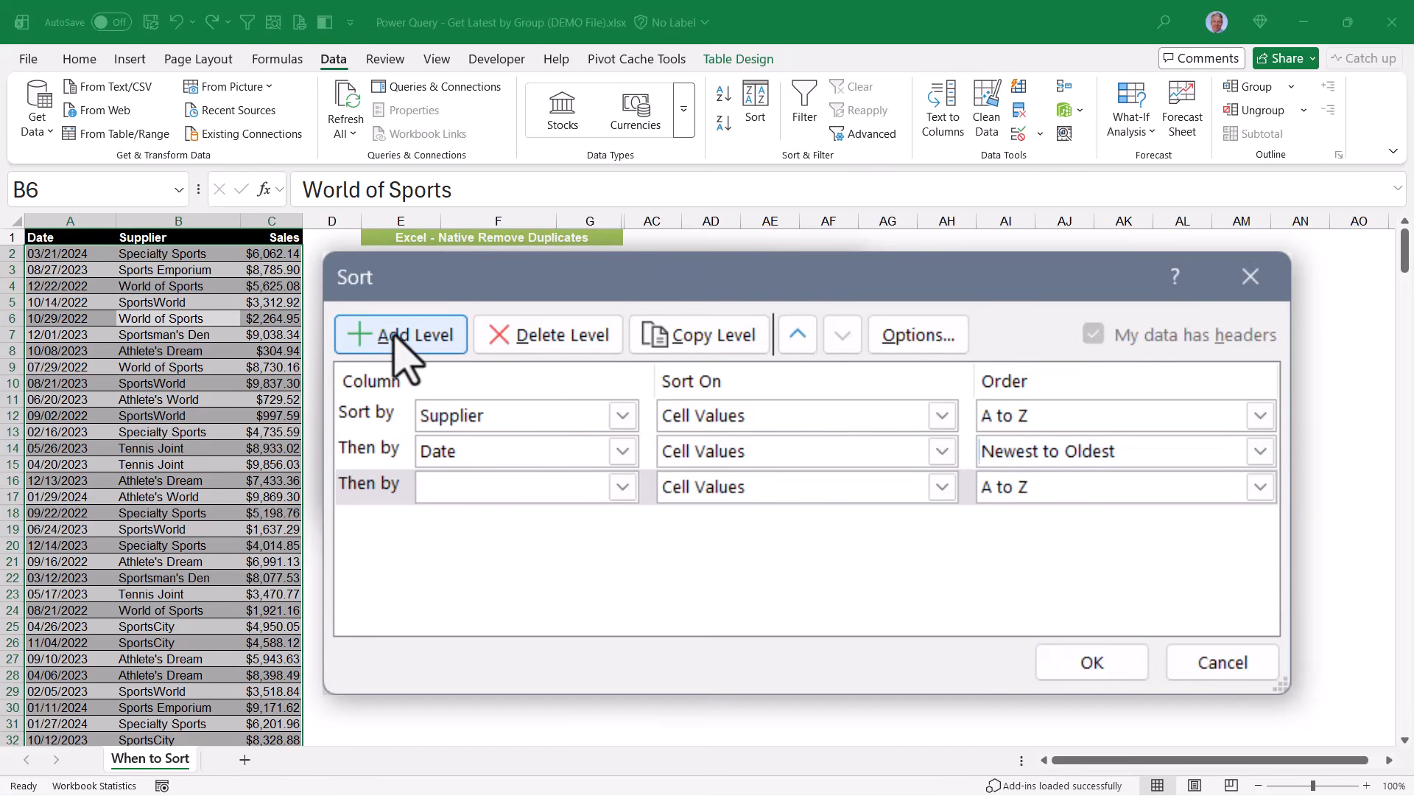
left_click(623, 486)
left_click(966, 515)
left_click(1260, 486)
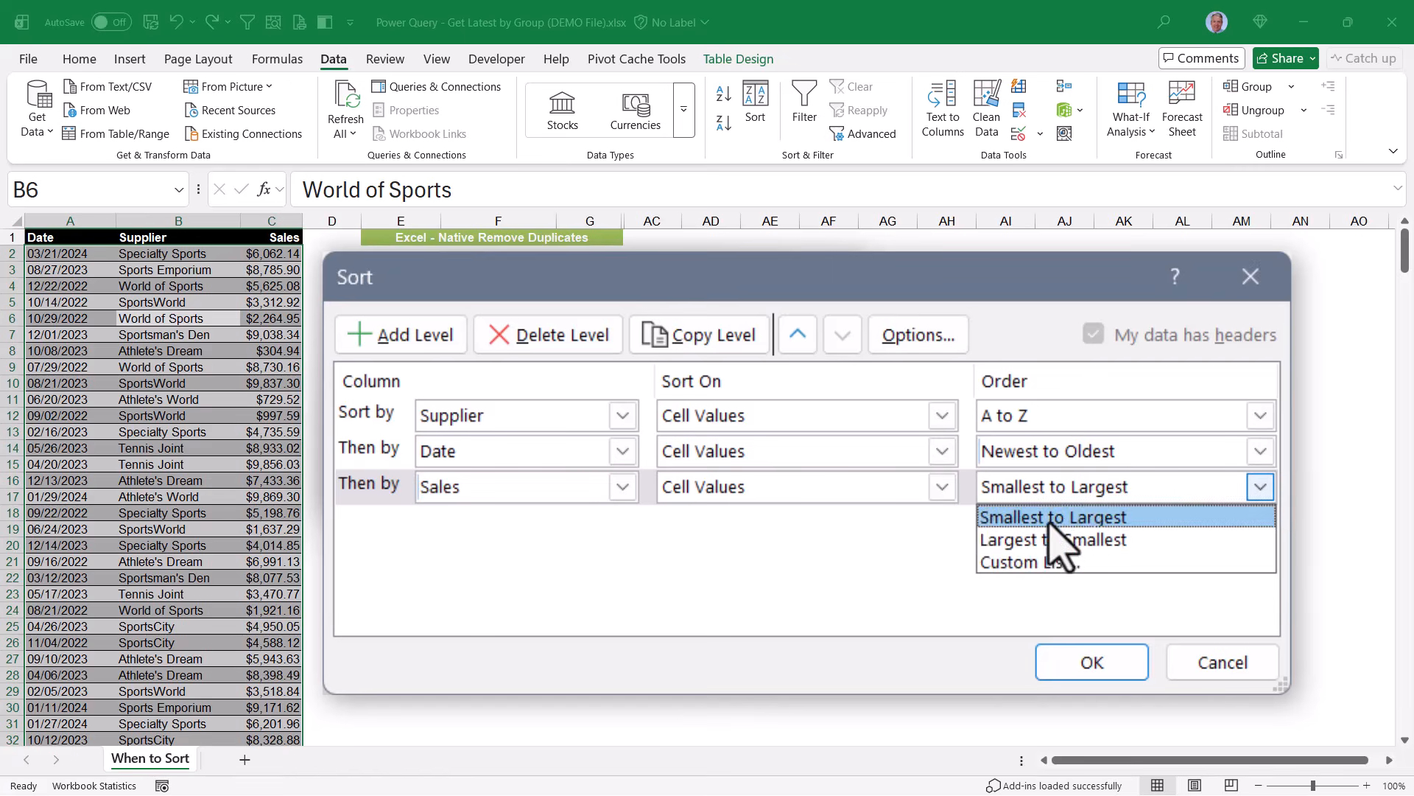
left_click(1067, 543)
left_click(1088, 662)
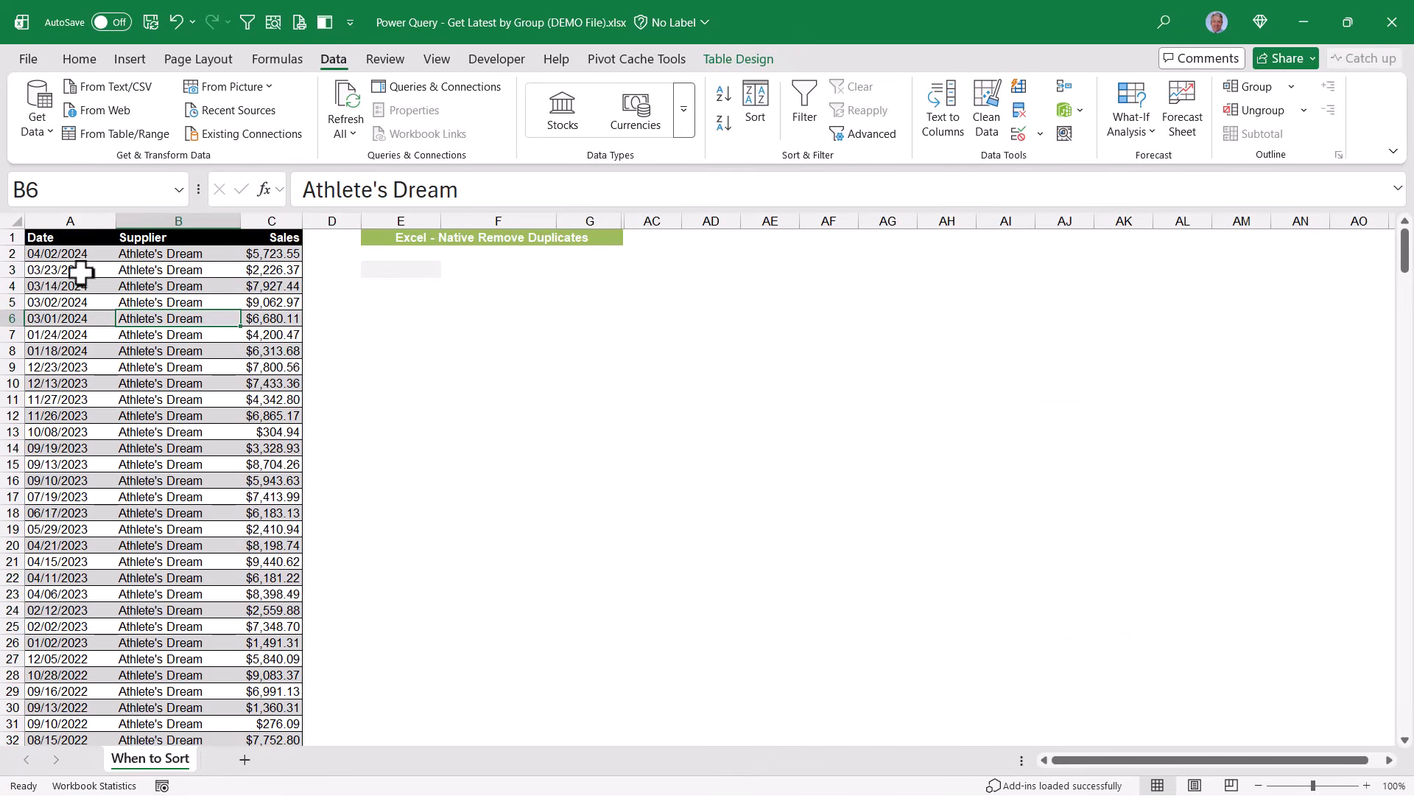
Examine the first row of each supplier group in the sorted table.
left_click(28, 254)
left_click_drag(157, 257, 278, 259)
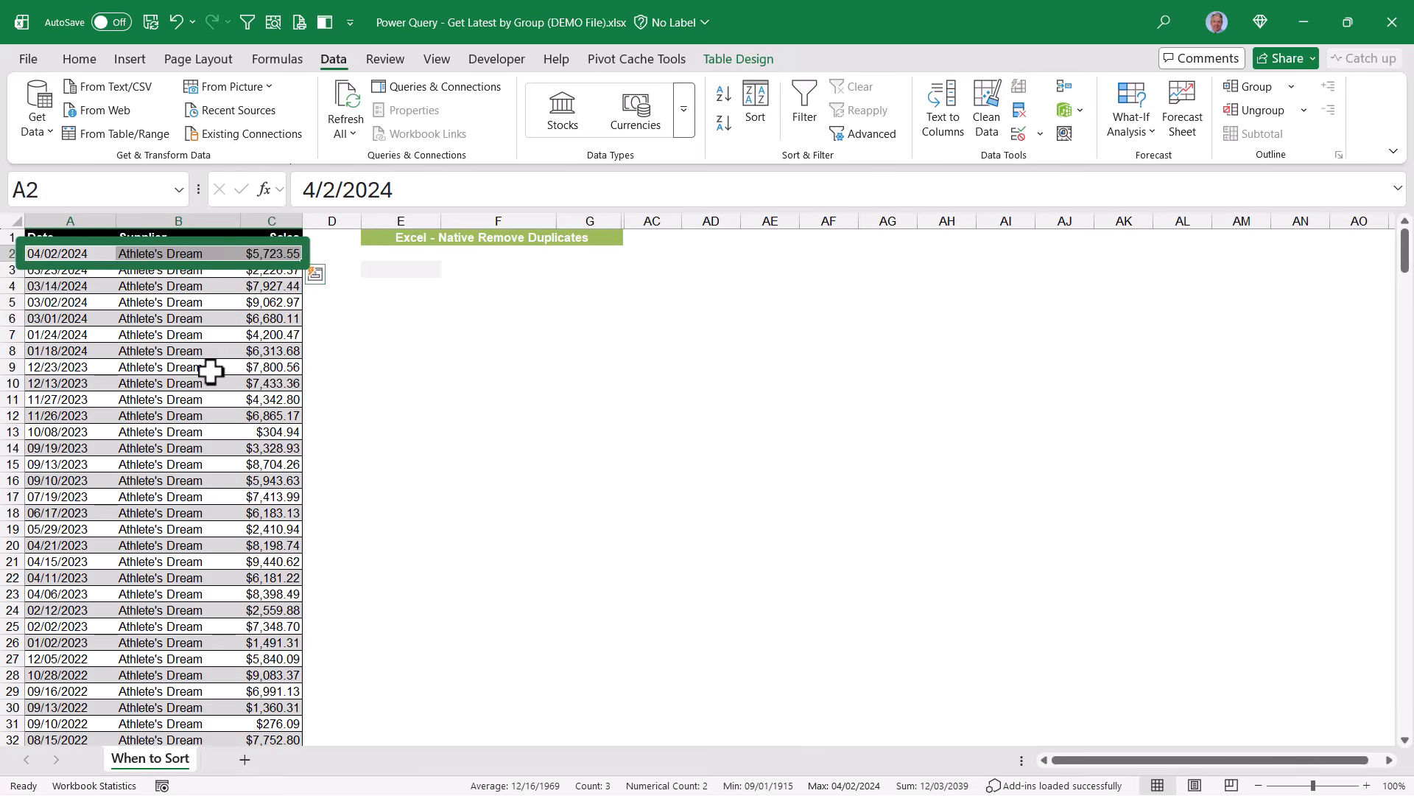
scroll(209, 368, "down", 5)
scroll(210, 372, "down", 3)
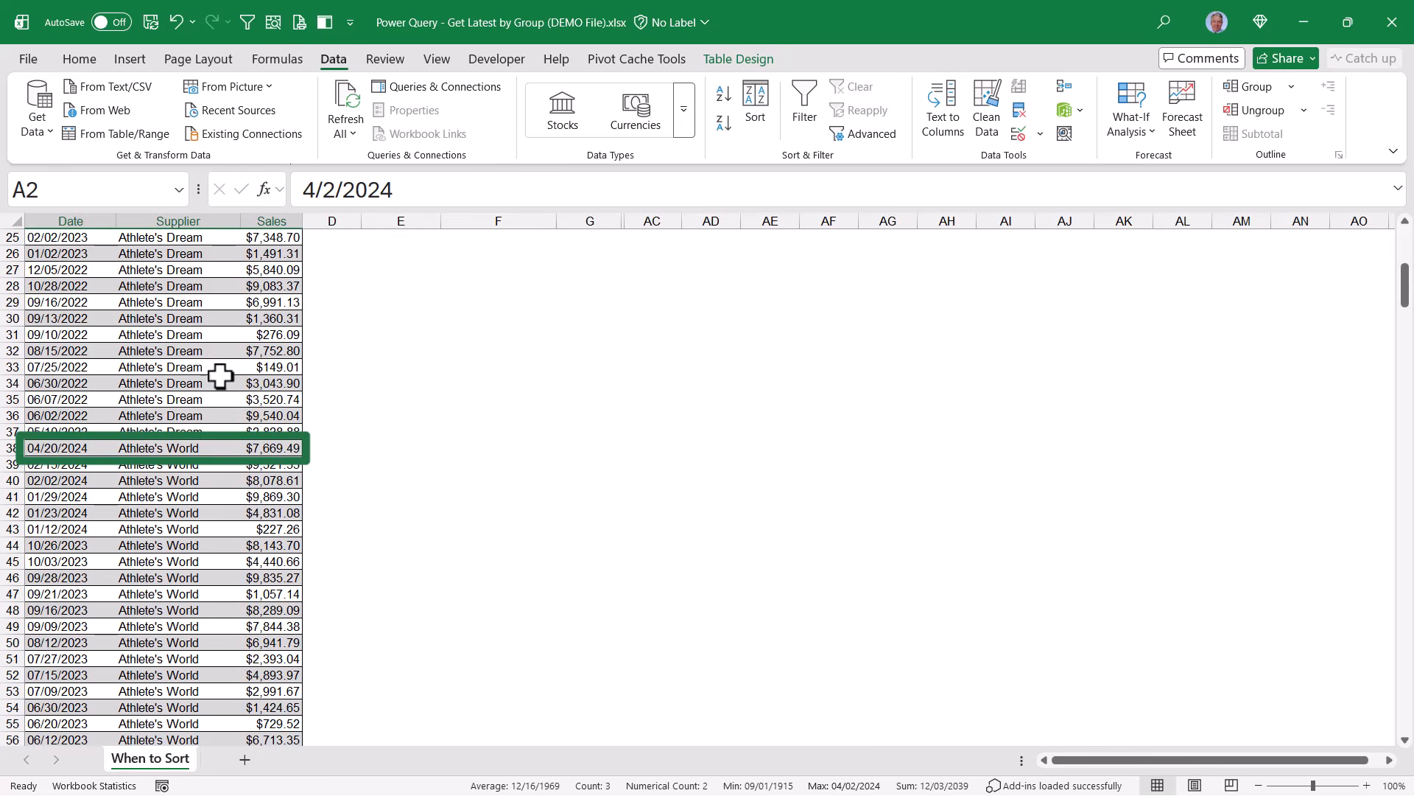
left_click_drag(33, 448, 275, 448)
scroll(273, 505, "down", 9)
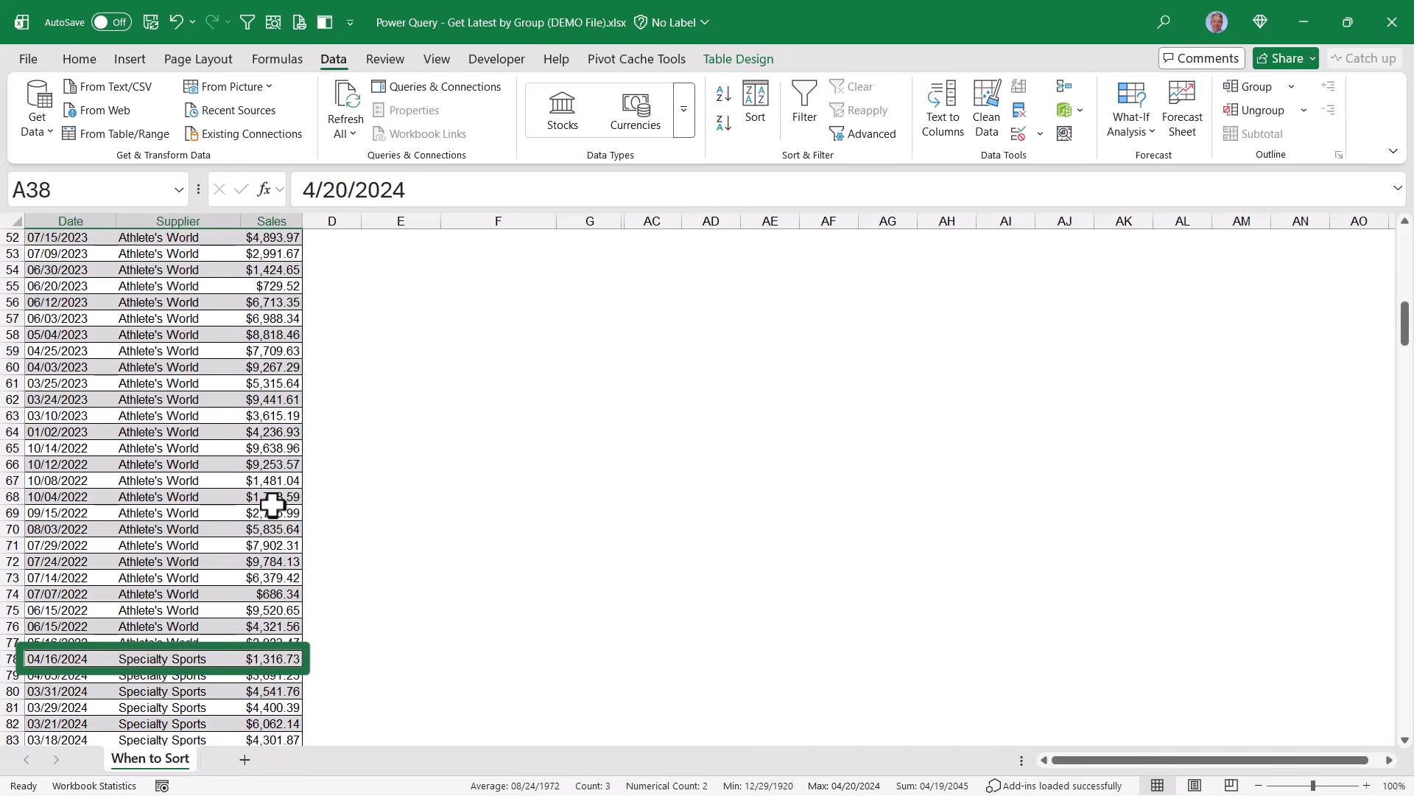
left_click_drag(76, 661, 291, 660)
scroll(251, 453, "up", 17)
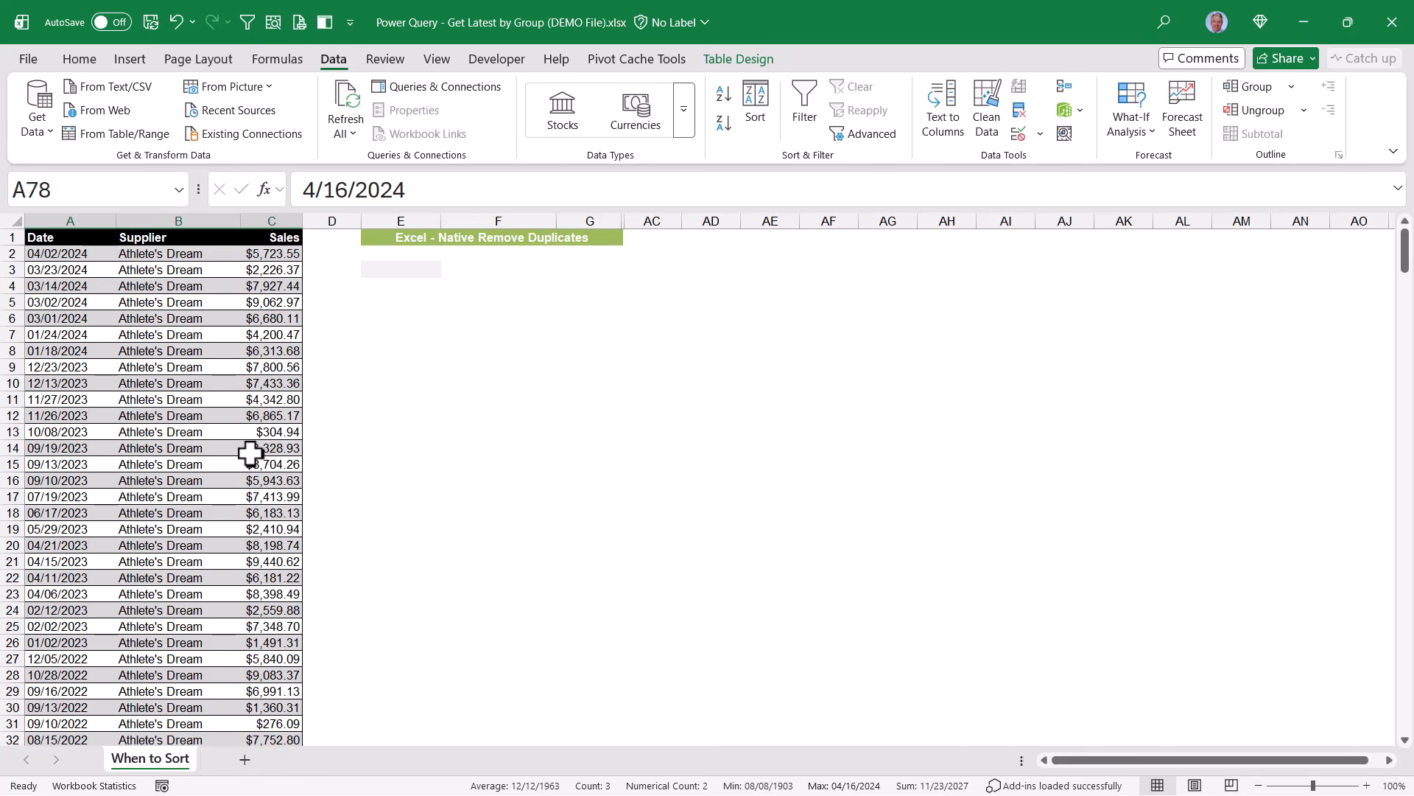
Copy the whole sorted table and paste it starting at cell E3.
left_click(250, 453)
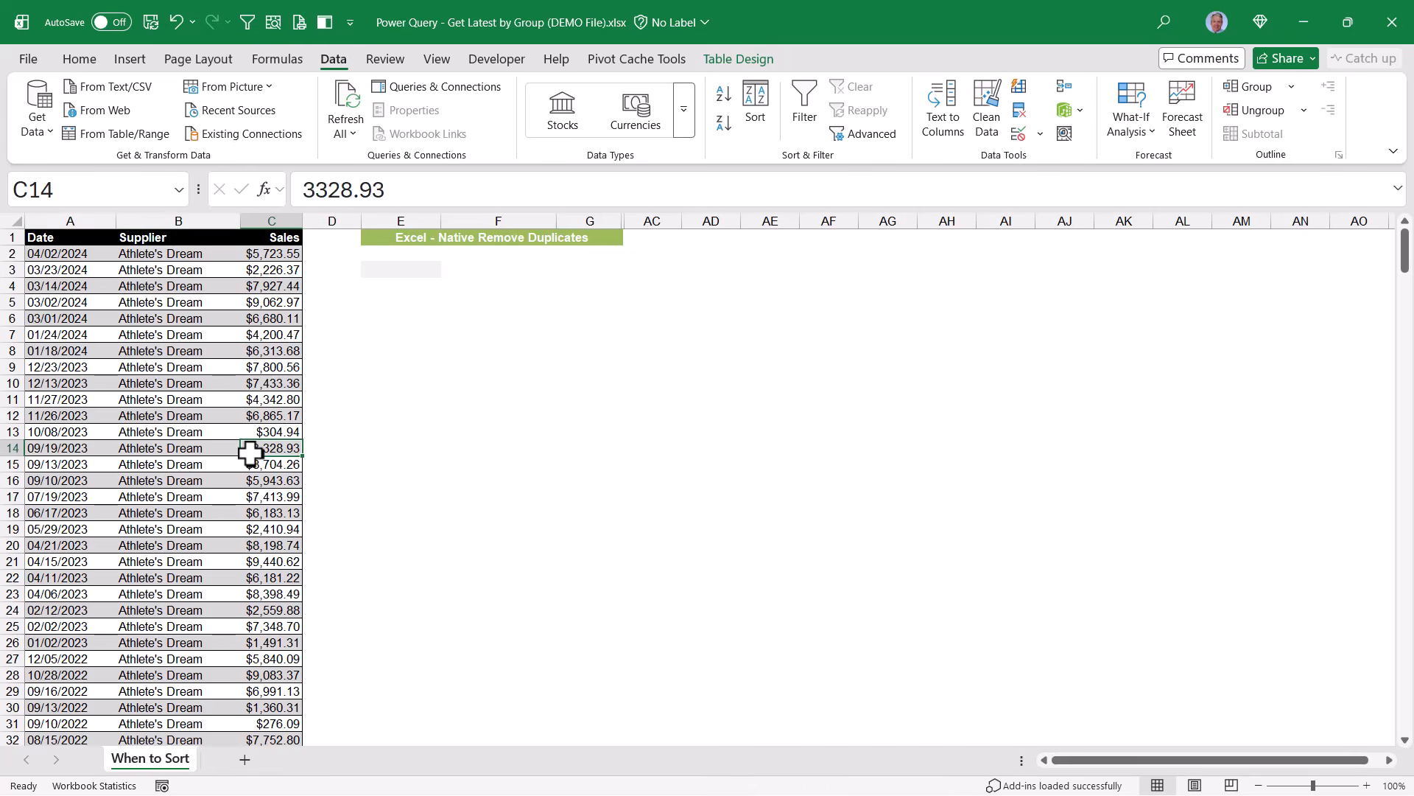
key("ctrl+a")
key("ctrl+c")
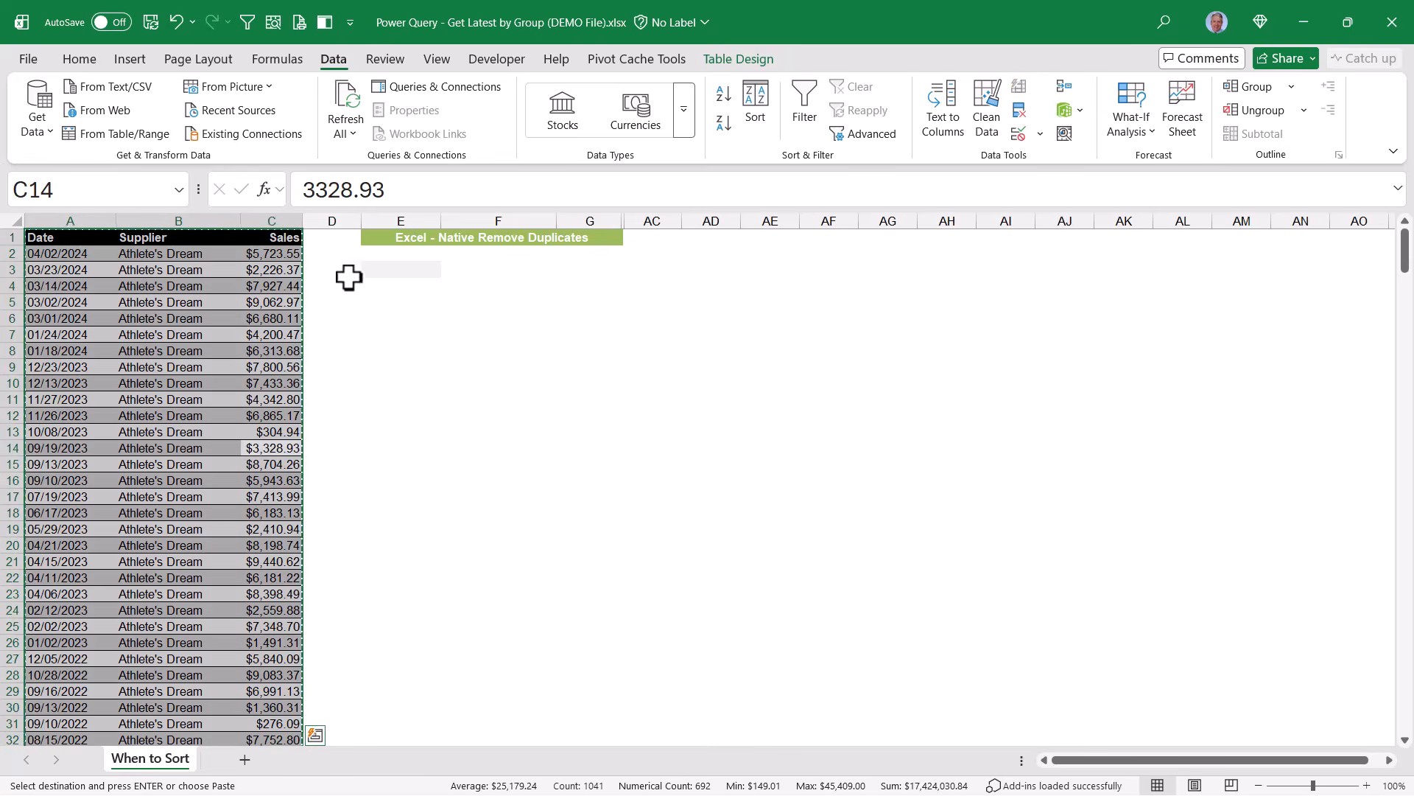
left_click(413, 271)
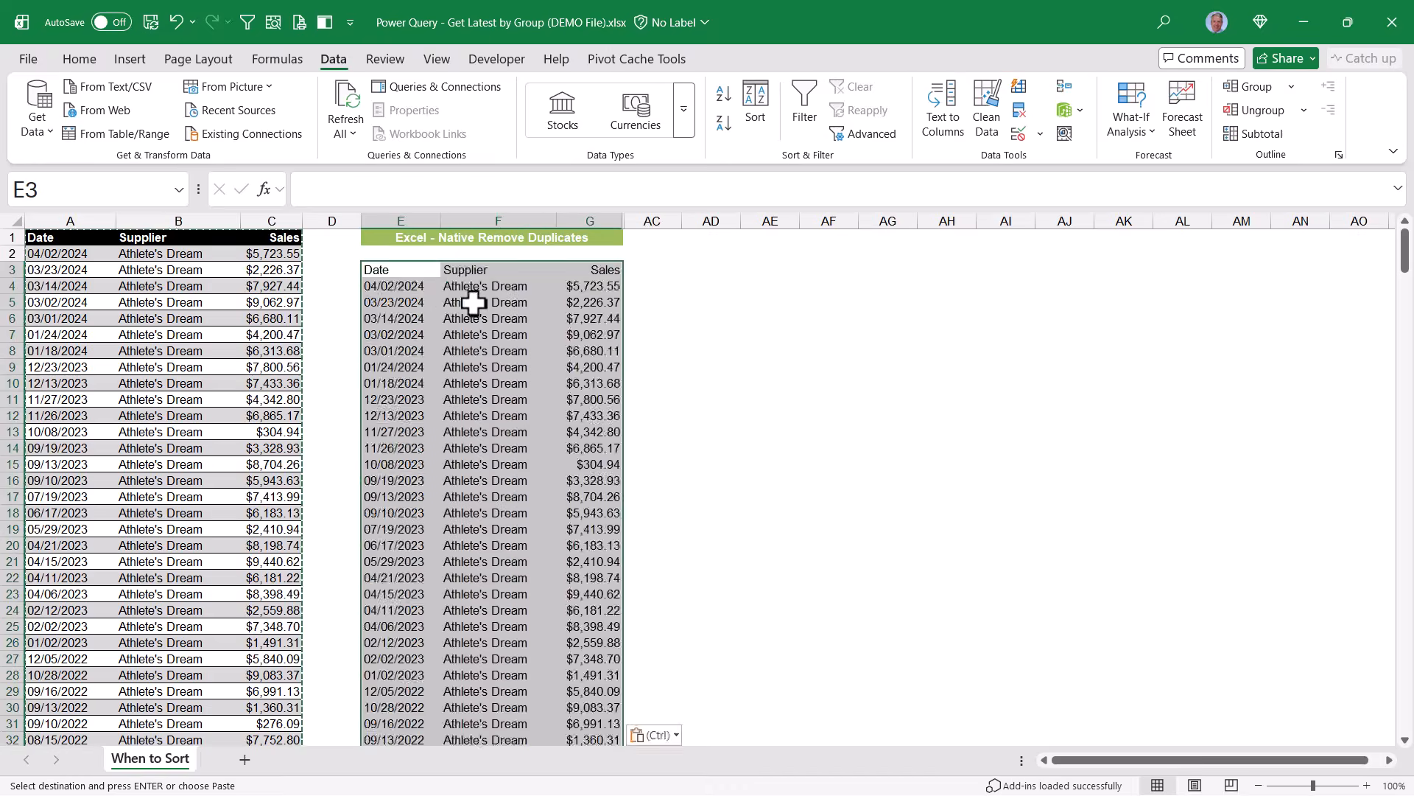
key("ctrl+v")
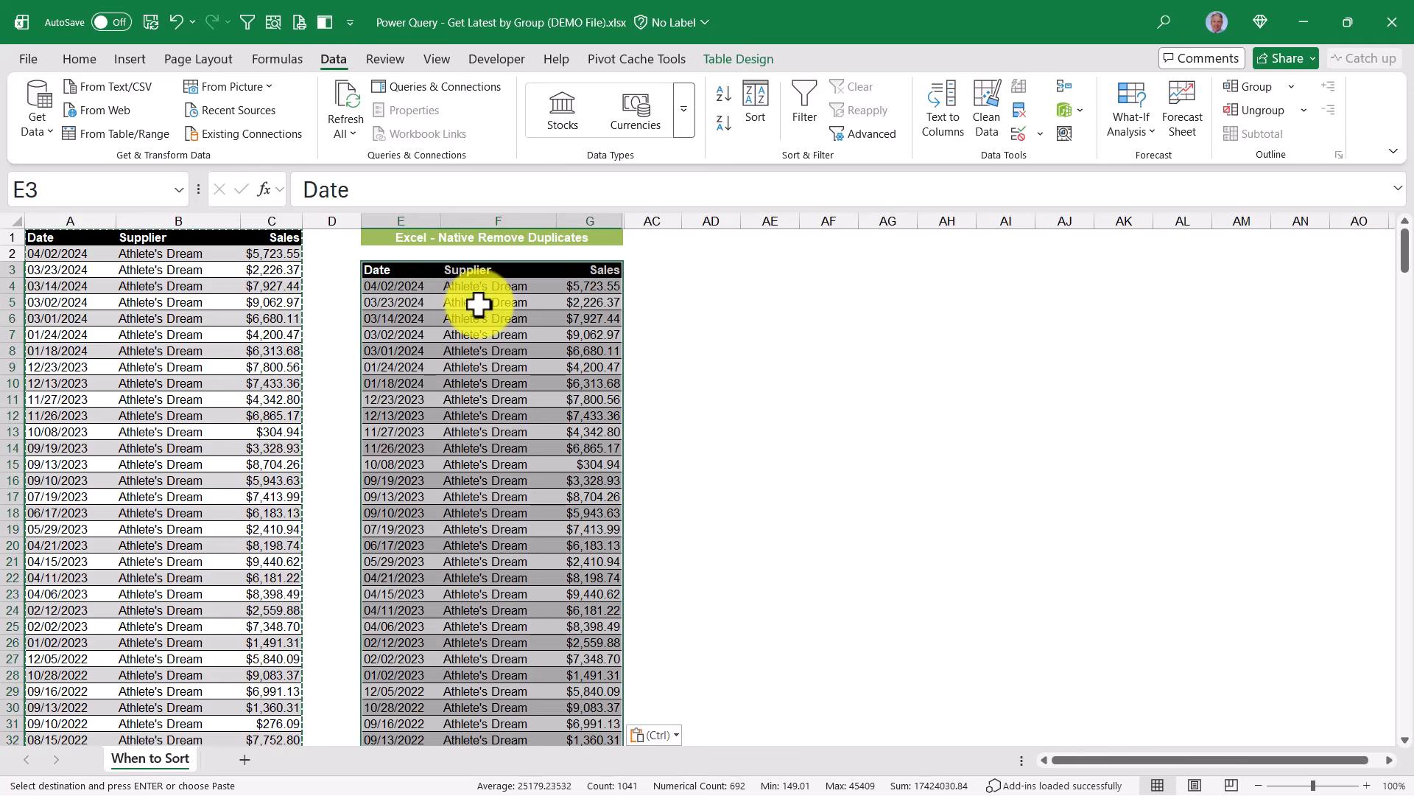
Remove duplicates from the pasted table, checking only the Supplier column.
left_click(1015, 111)
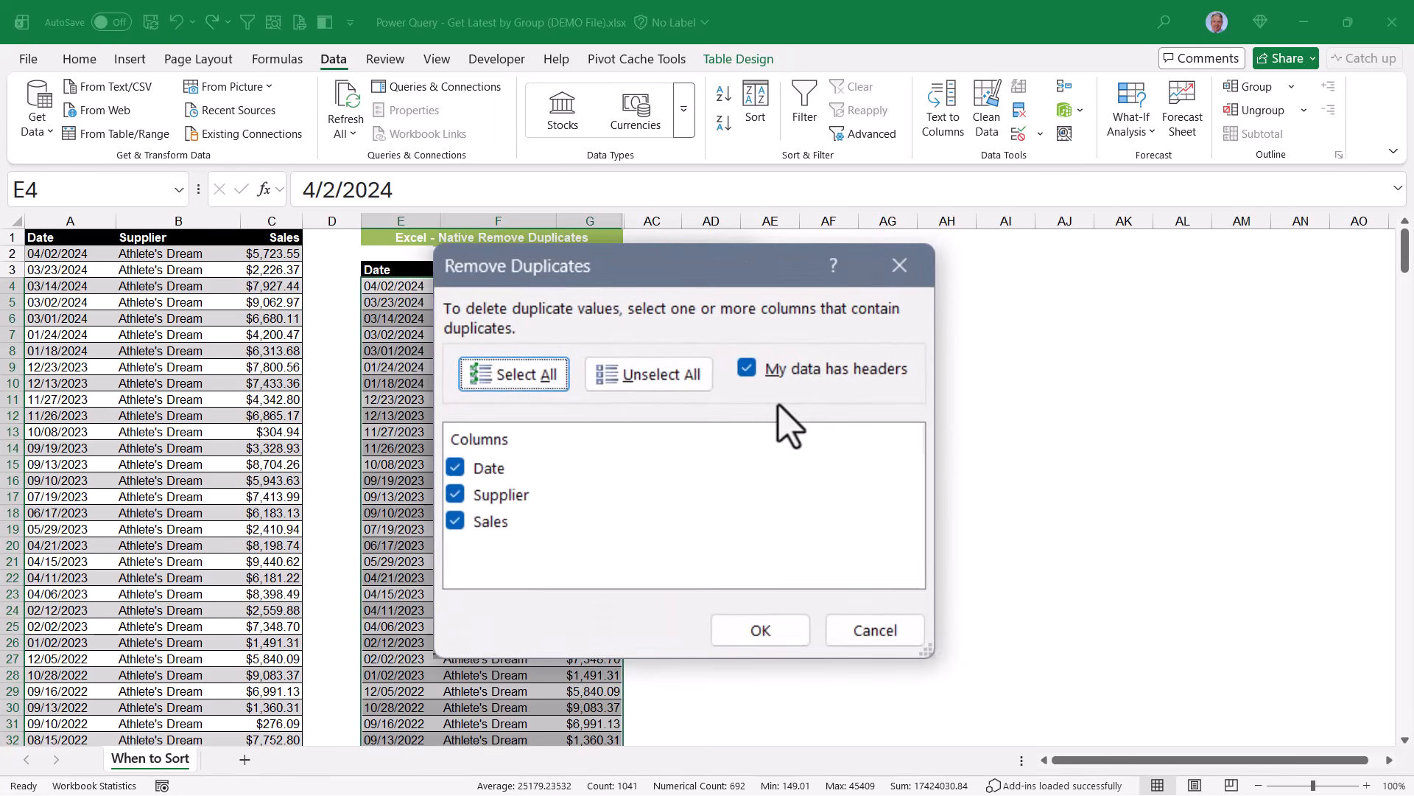
left_click(457, 482)
left_click(458, 538)
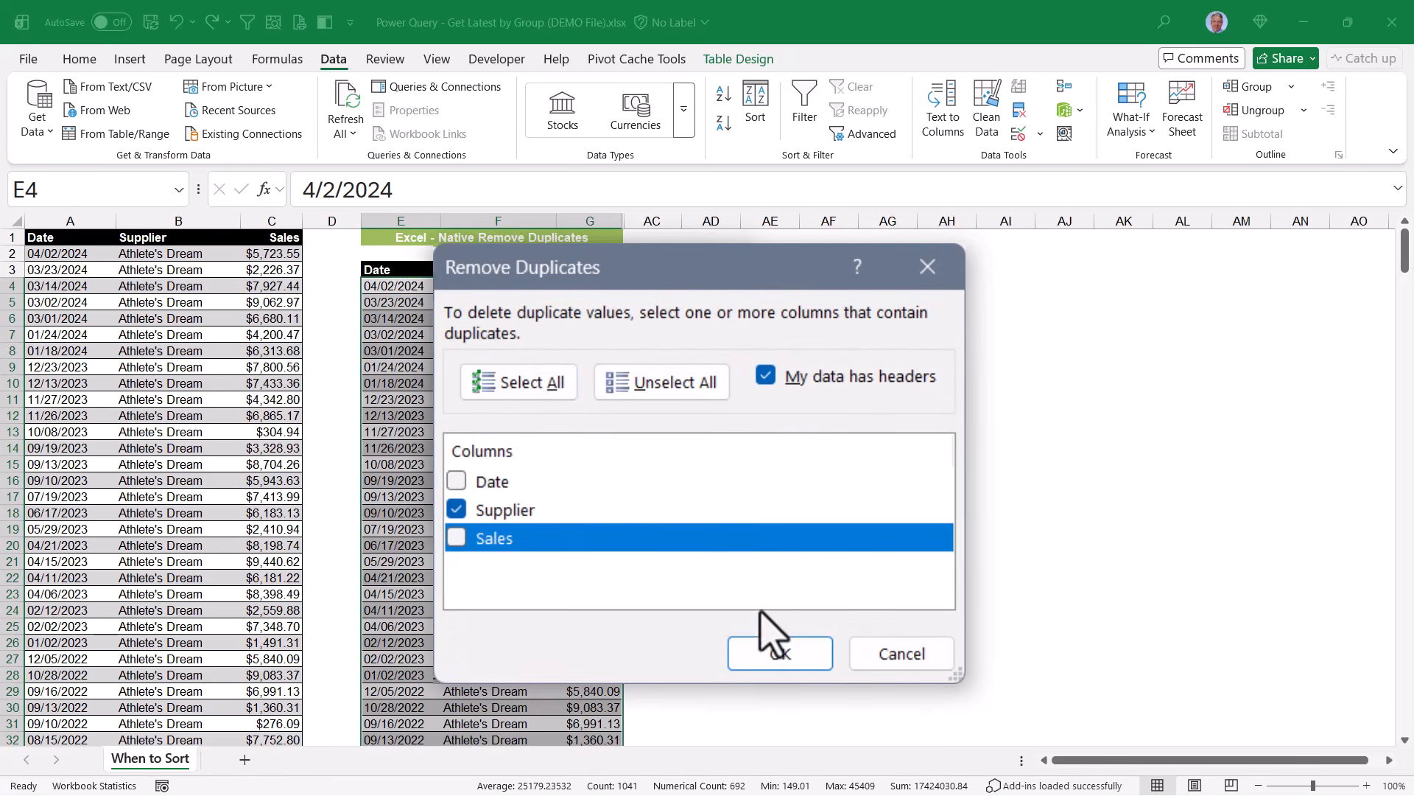
left_click(775, 653)
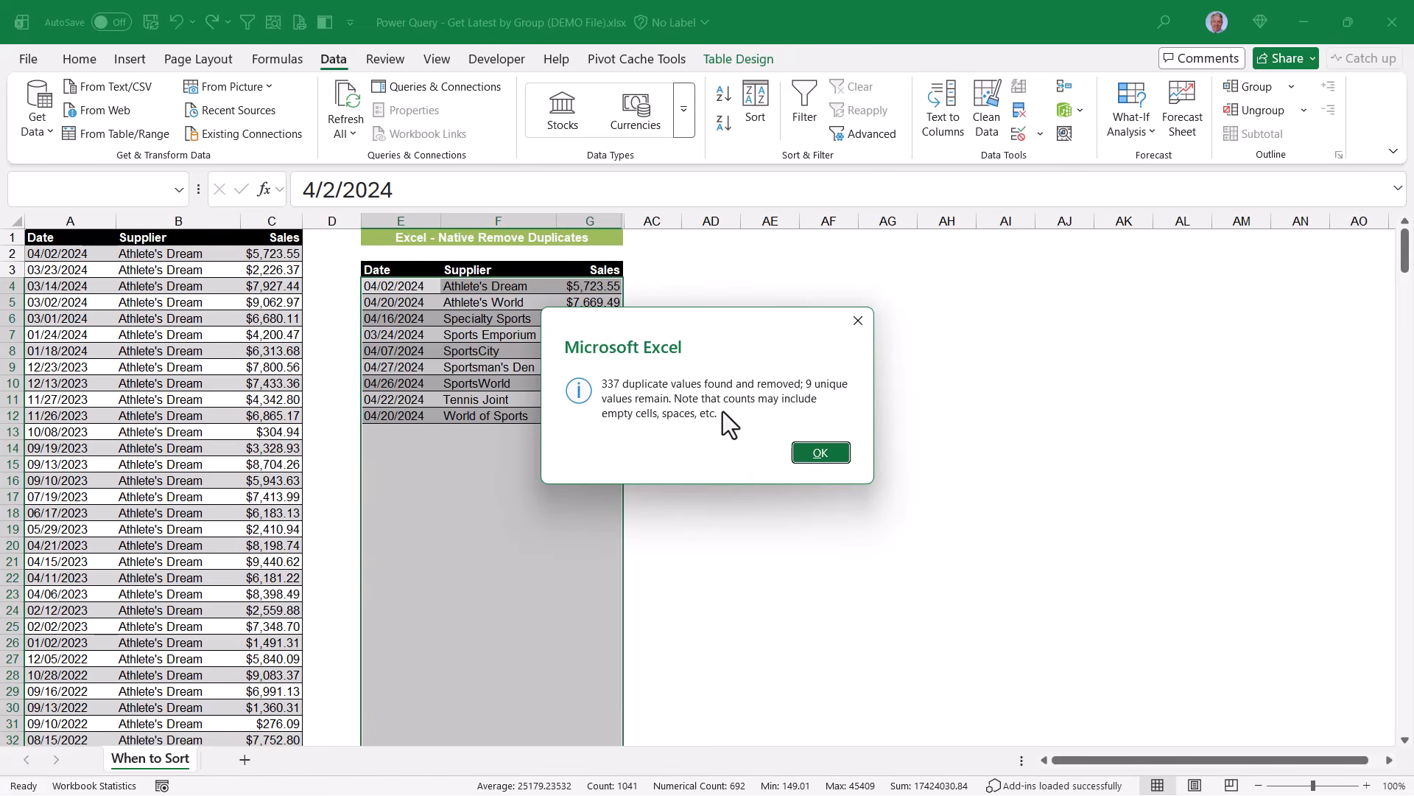
left_click(820, 452)
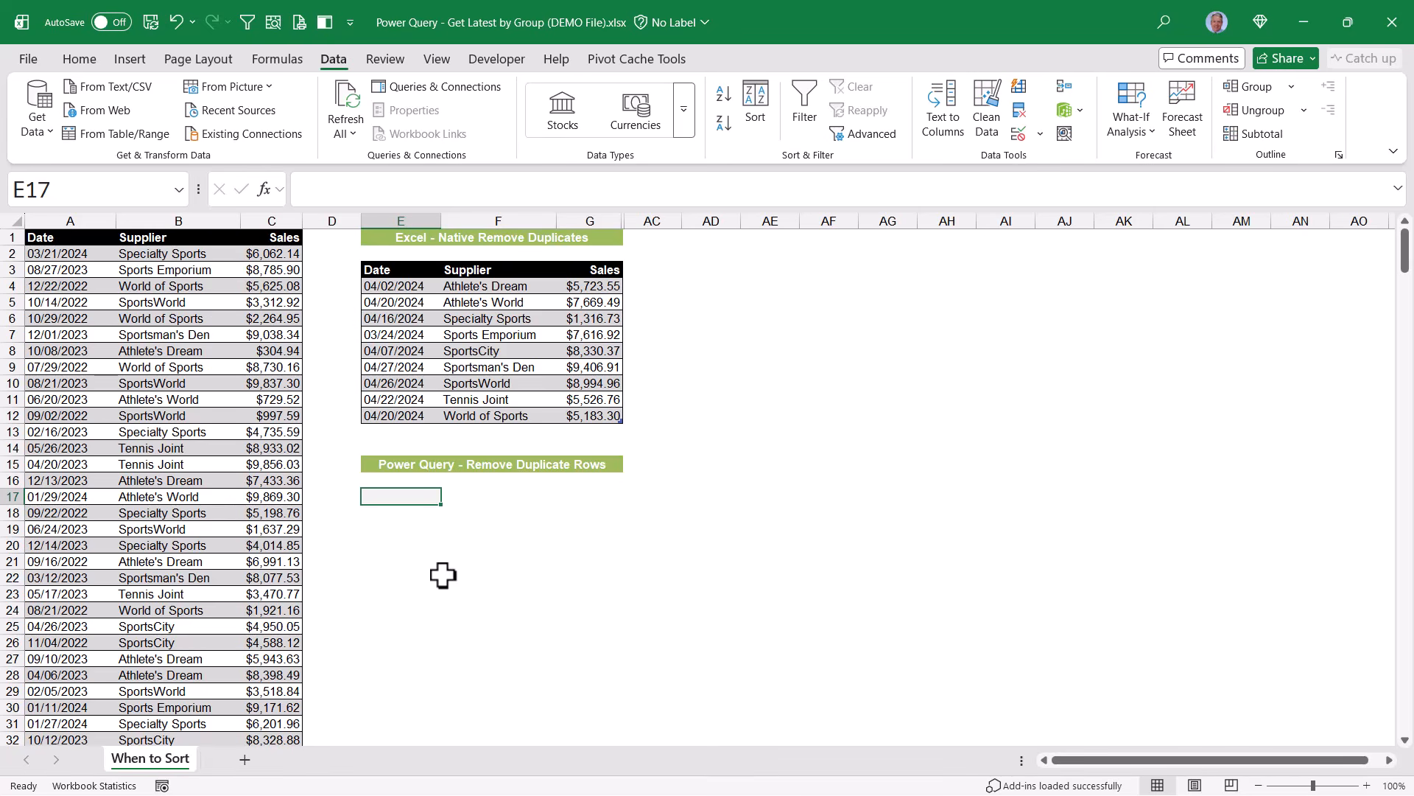
Load the source table into Power Query and sort the Supplier column ascending.
left_click(148, 353)
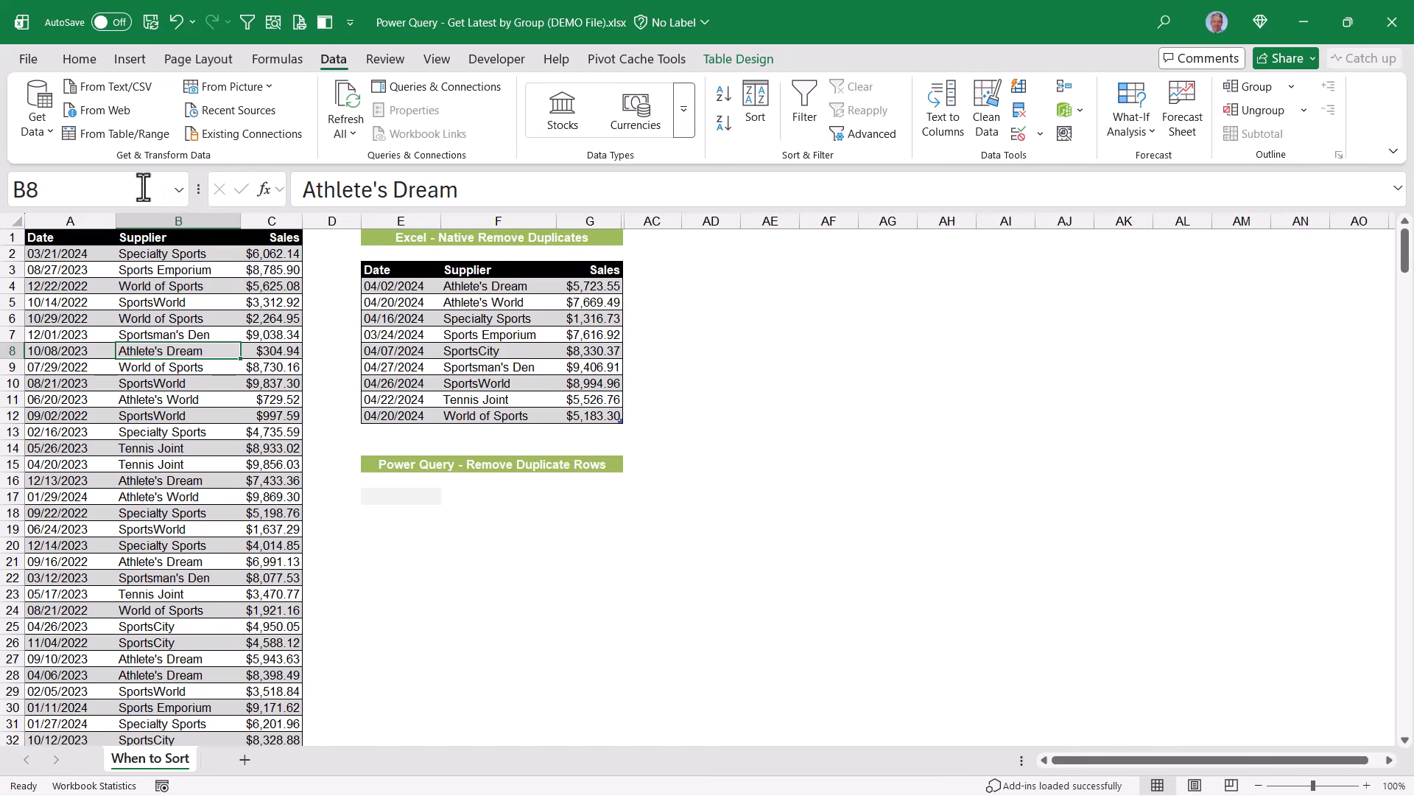
left_click(103, 134)
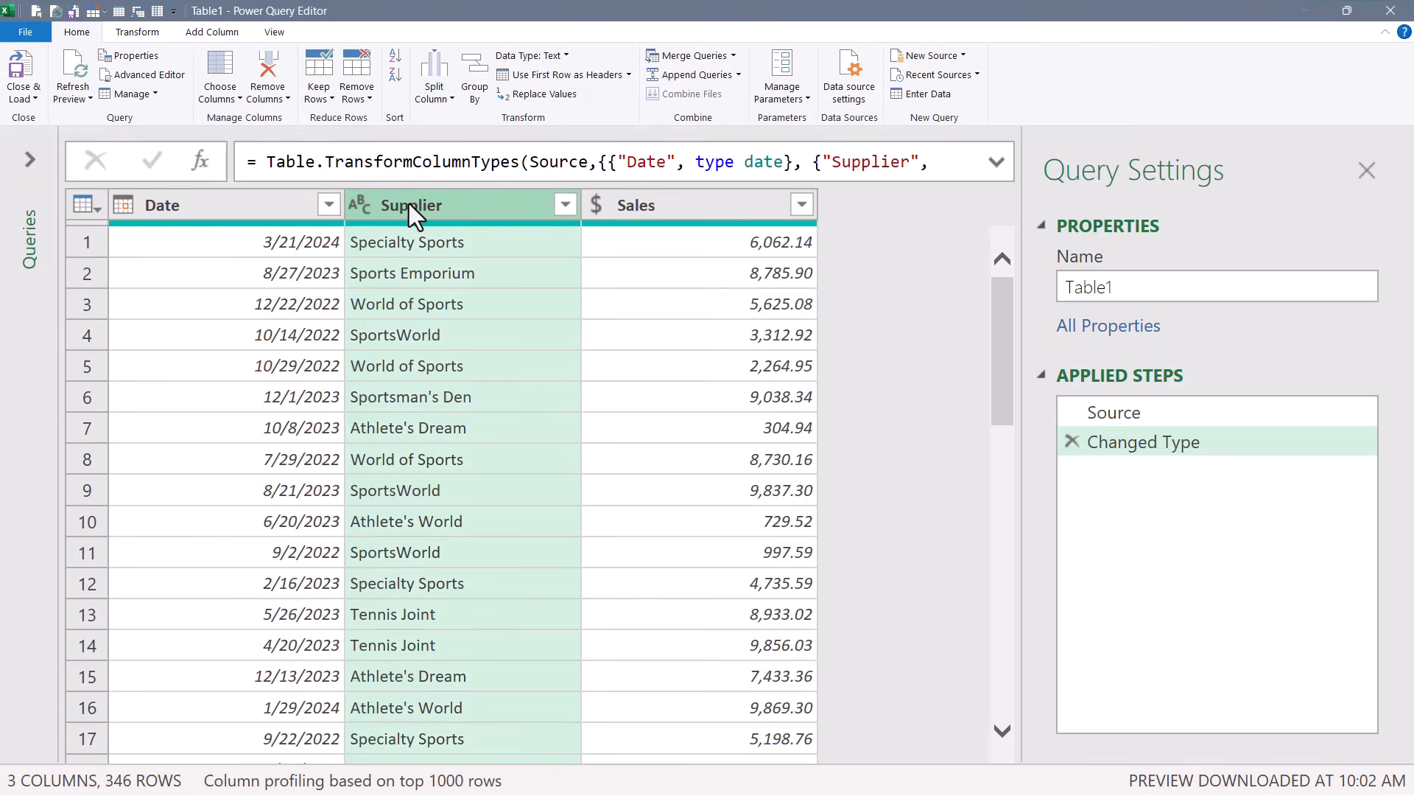
left_click(565, 205)
left_click(443, 243)
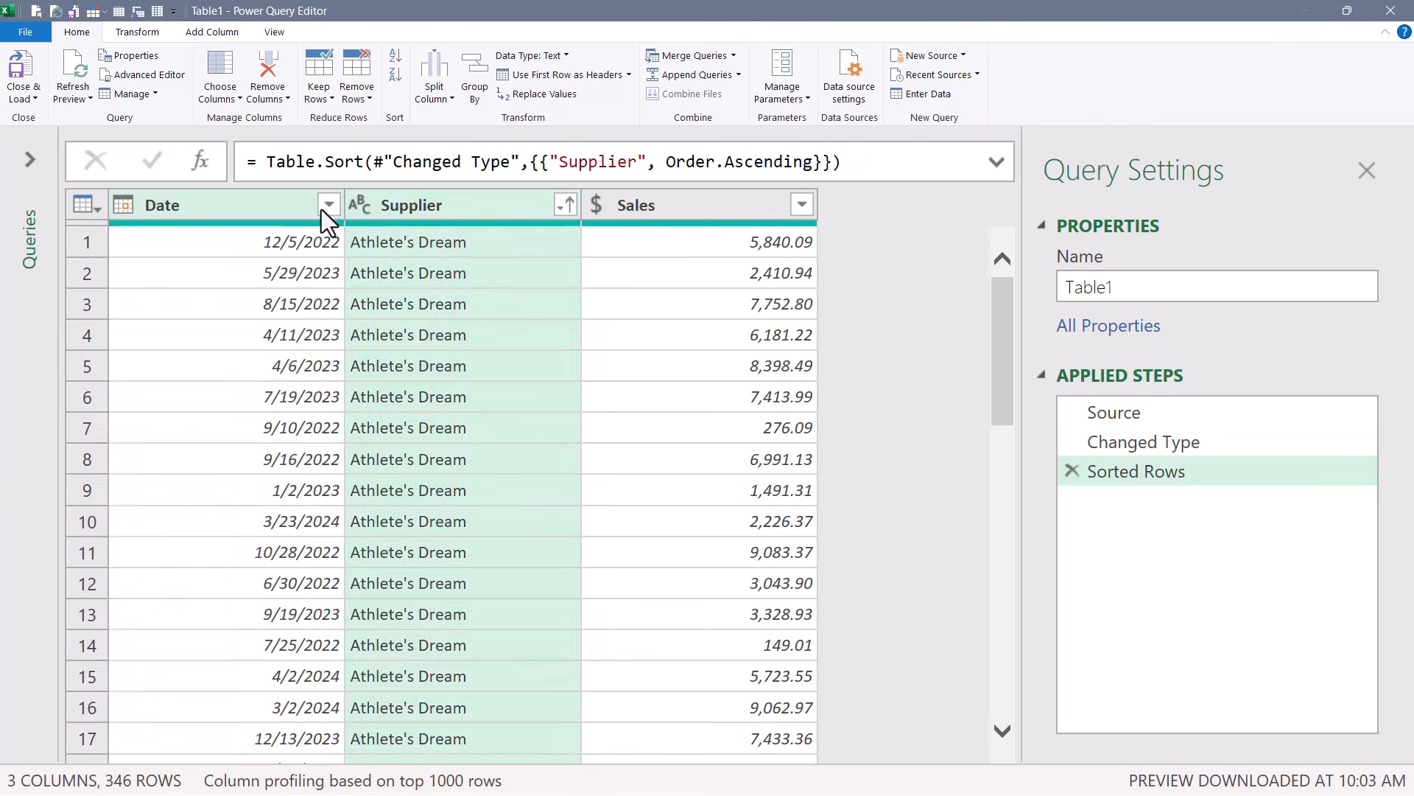
Add descending sorts on the Date and Sales columns of the query.
left_click(327, 206)
left_click(365, 266)
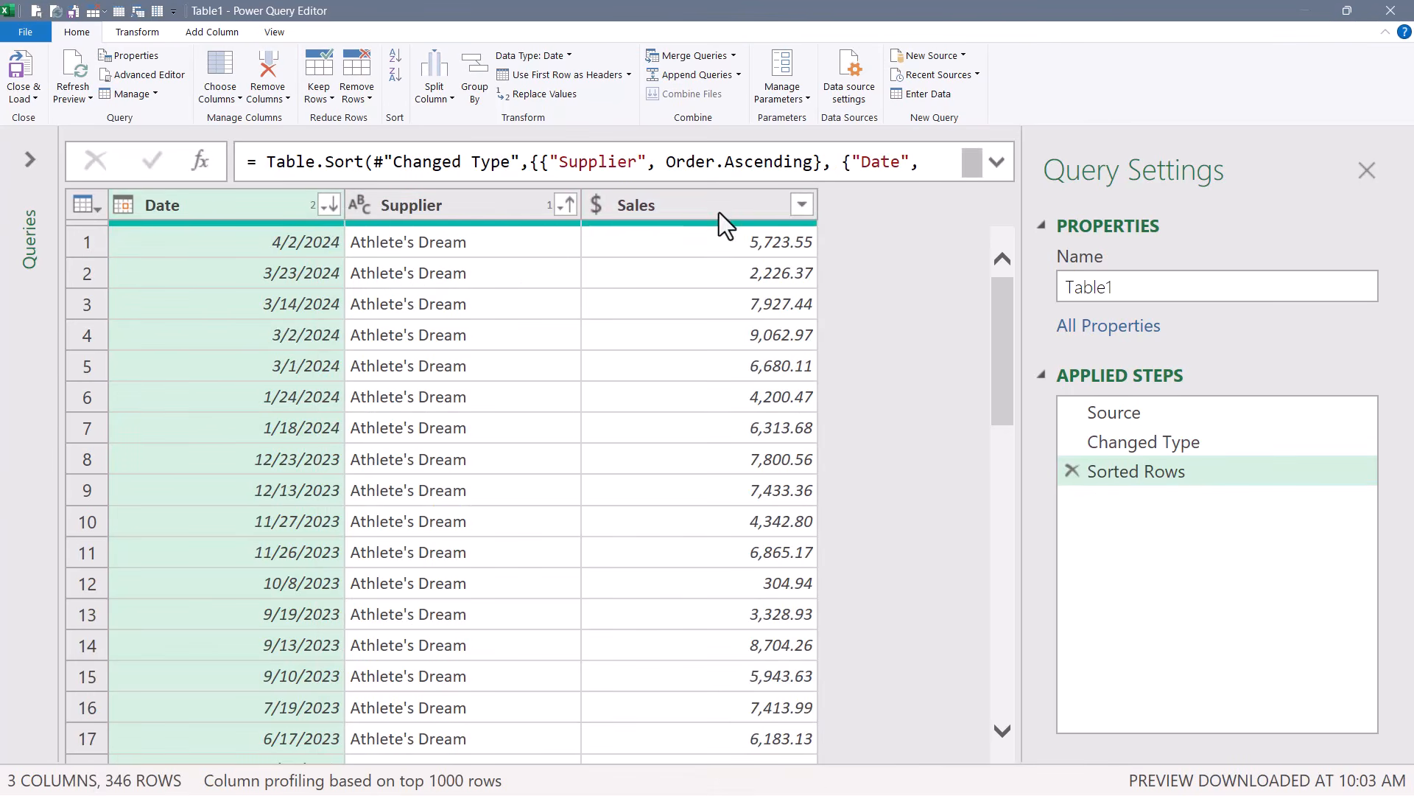
left_click(802, 205)
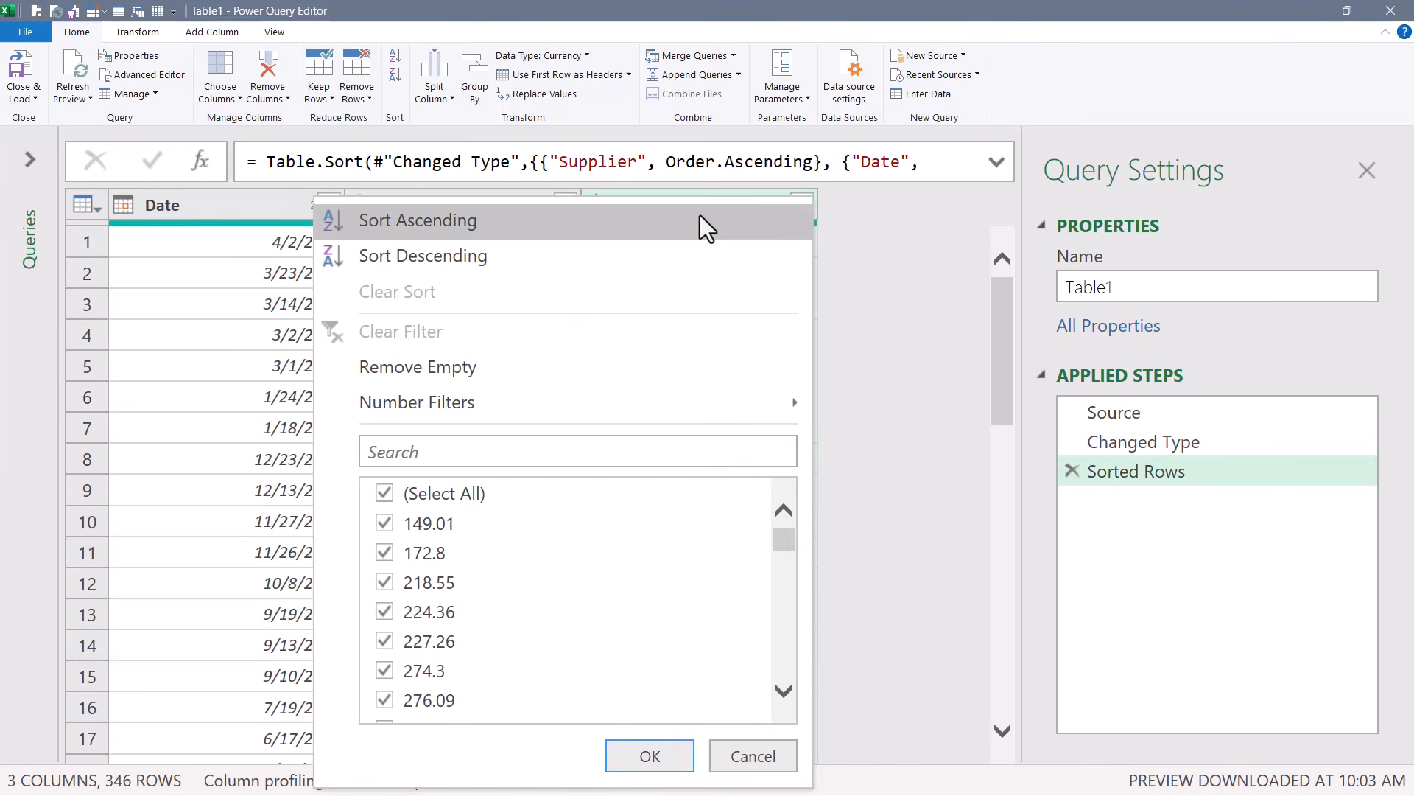
left_click(630, 262)
Remove duplicate rows based on the Supplier column, then close and load the query to the worksheet.
left_click(472, 209)
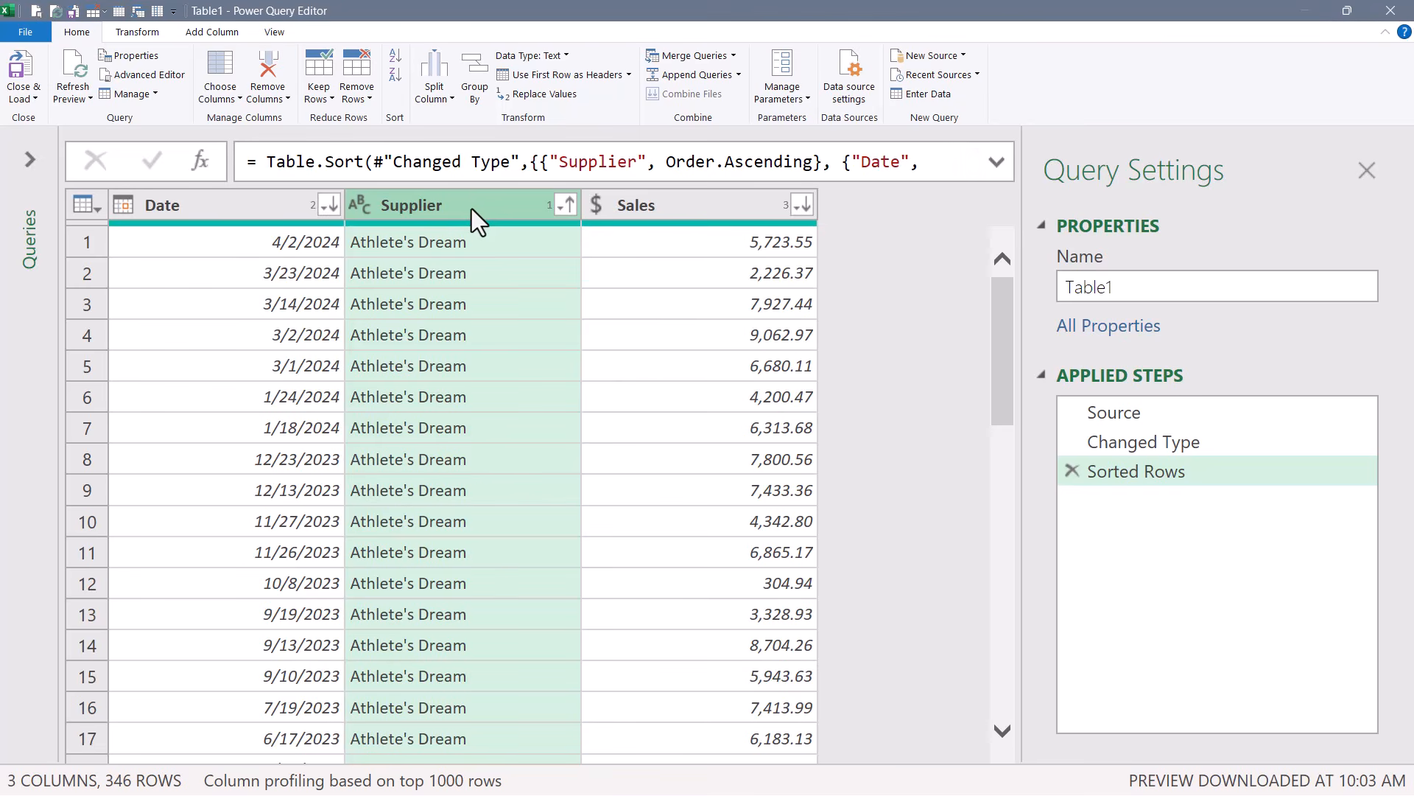
left_click(352, 69)
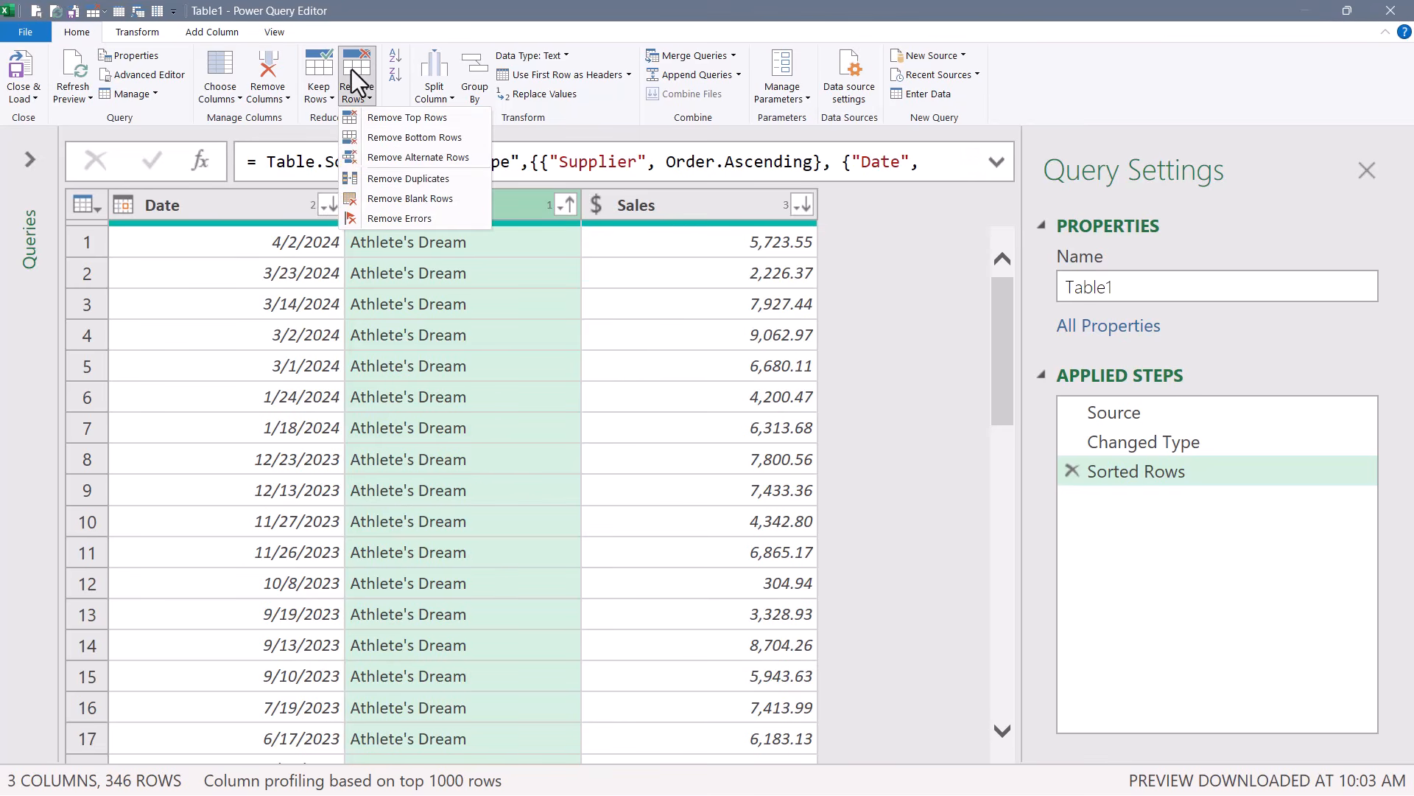
left_click(431, 177)
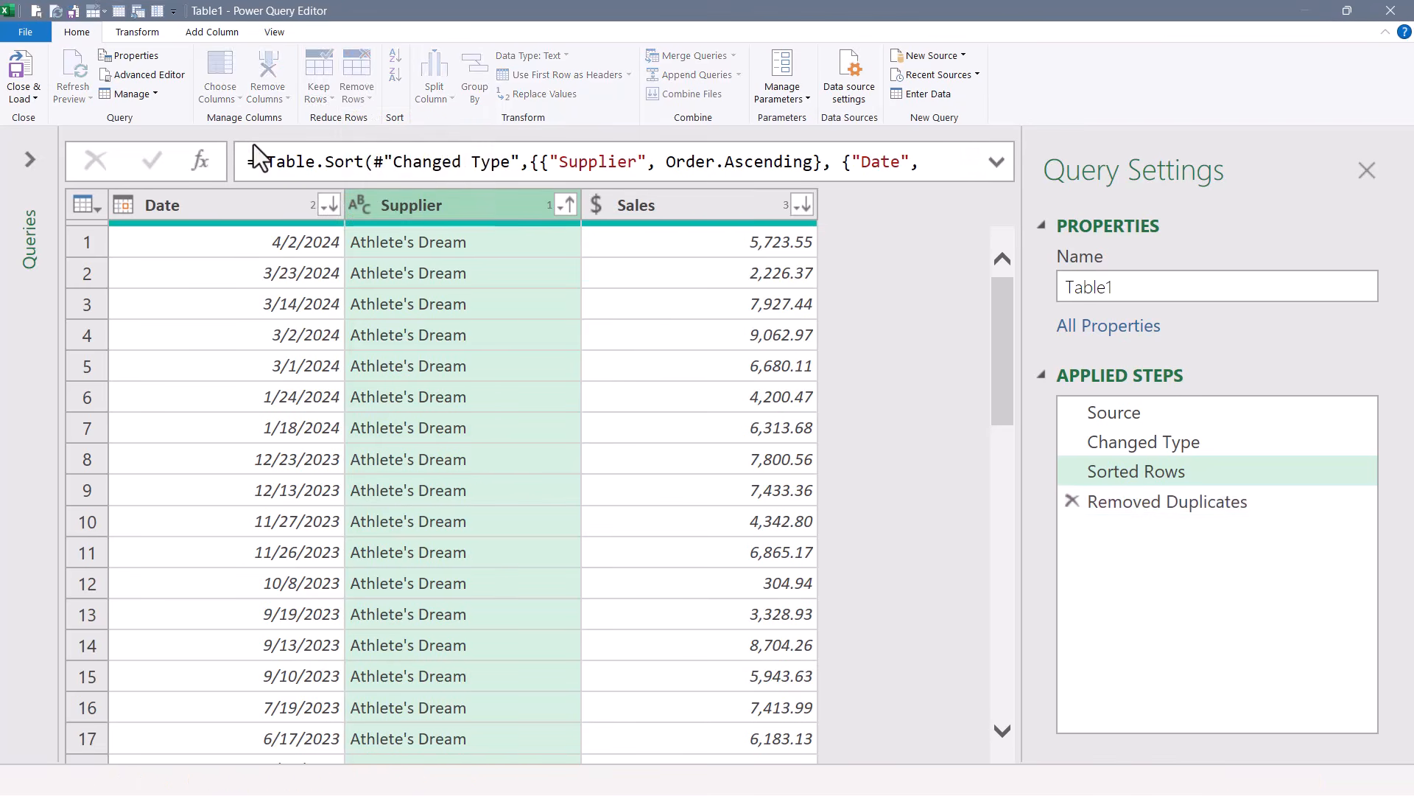
left_click(22, 99)
left_click(33, 118)
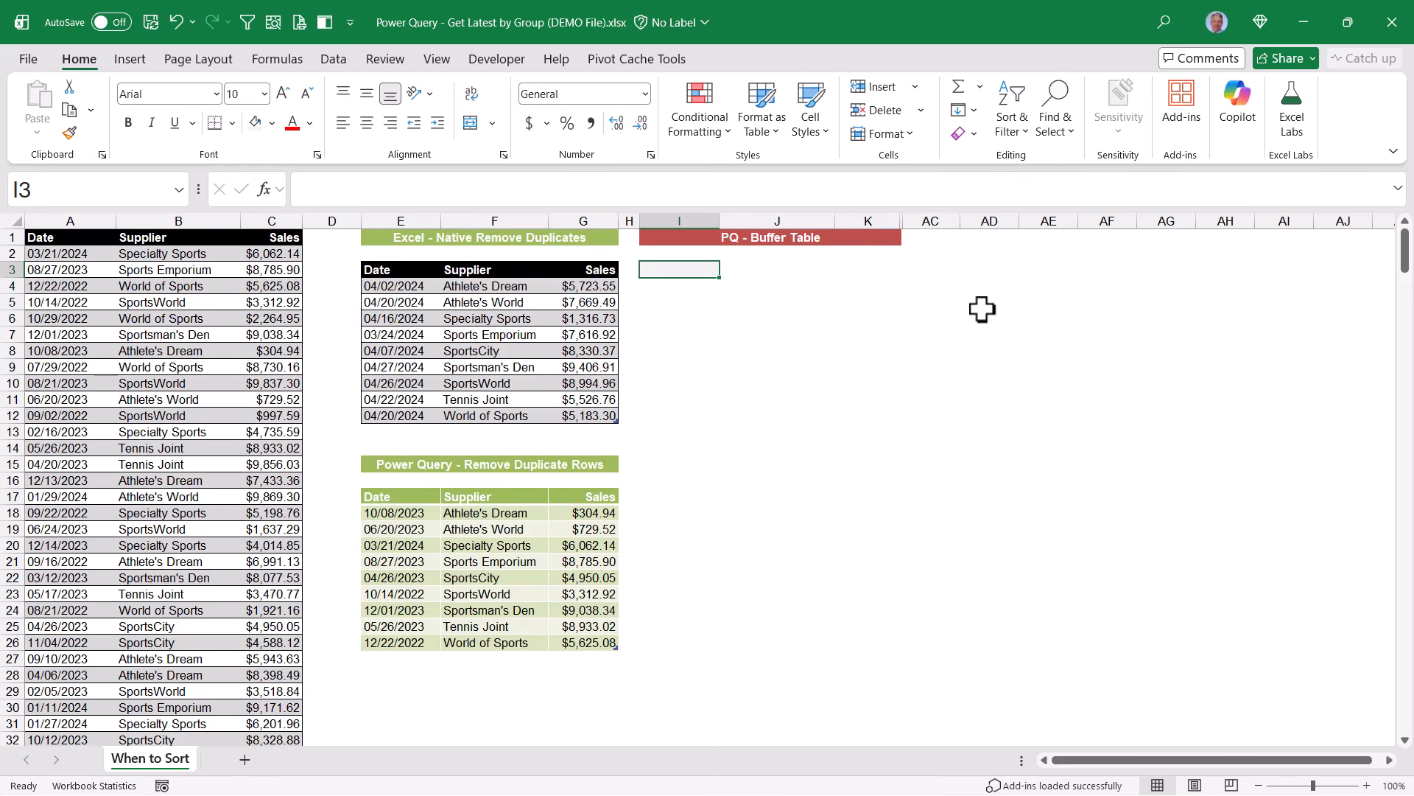
Load the source table into a new Power Query query and sort the Supplier column ascending.
left_click(140, 334)
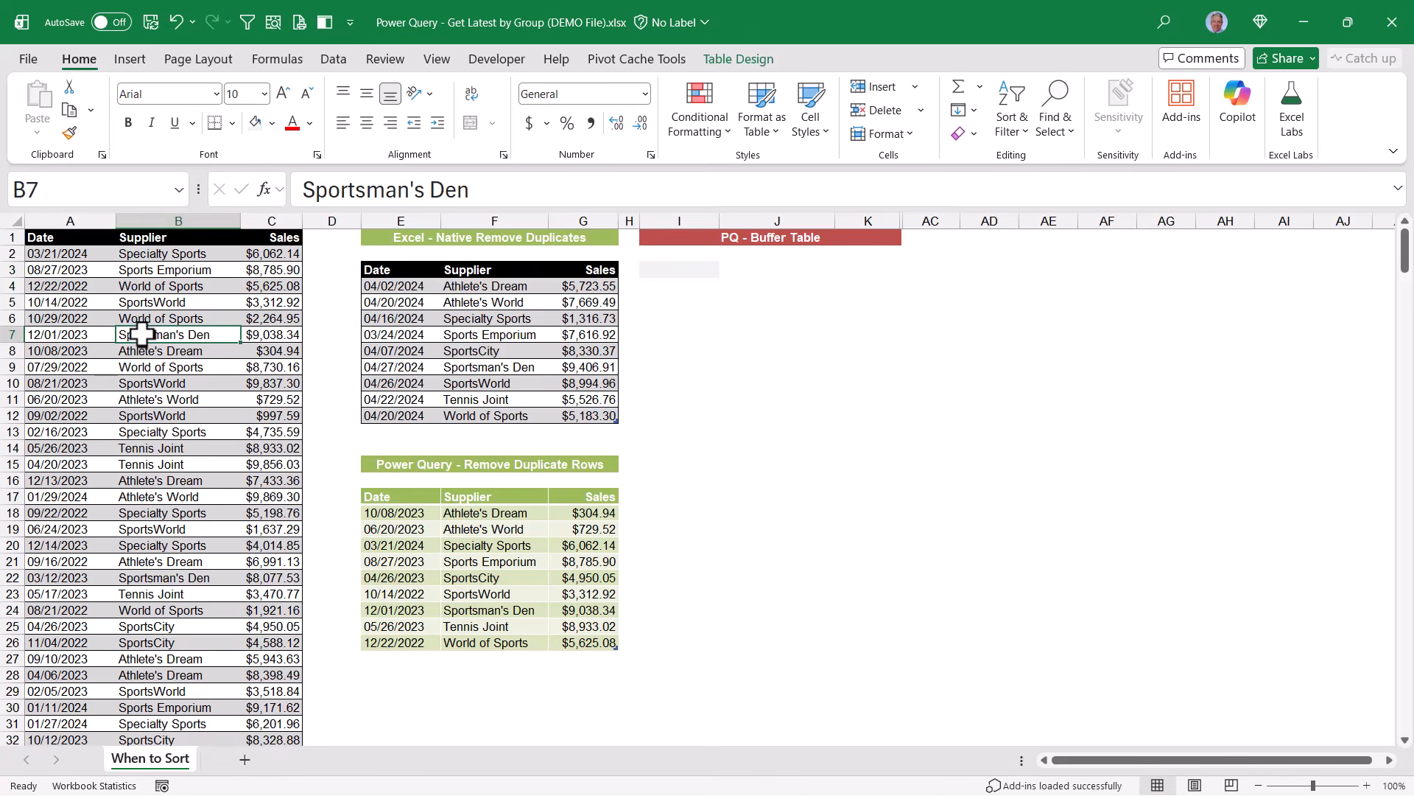
left_click(333, 60)
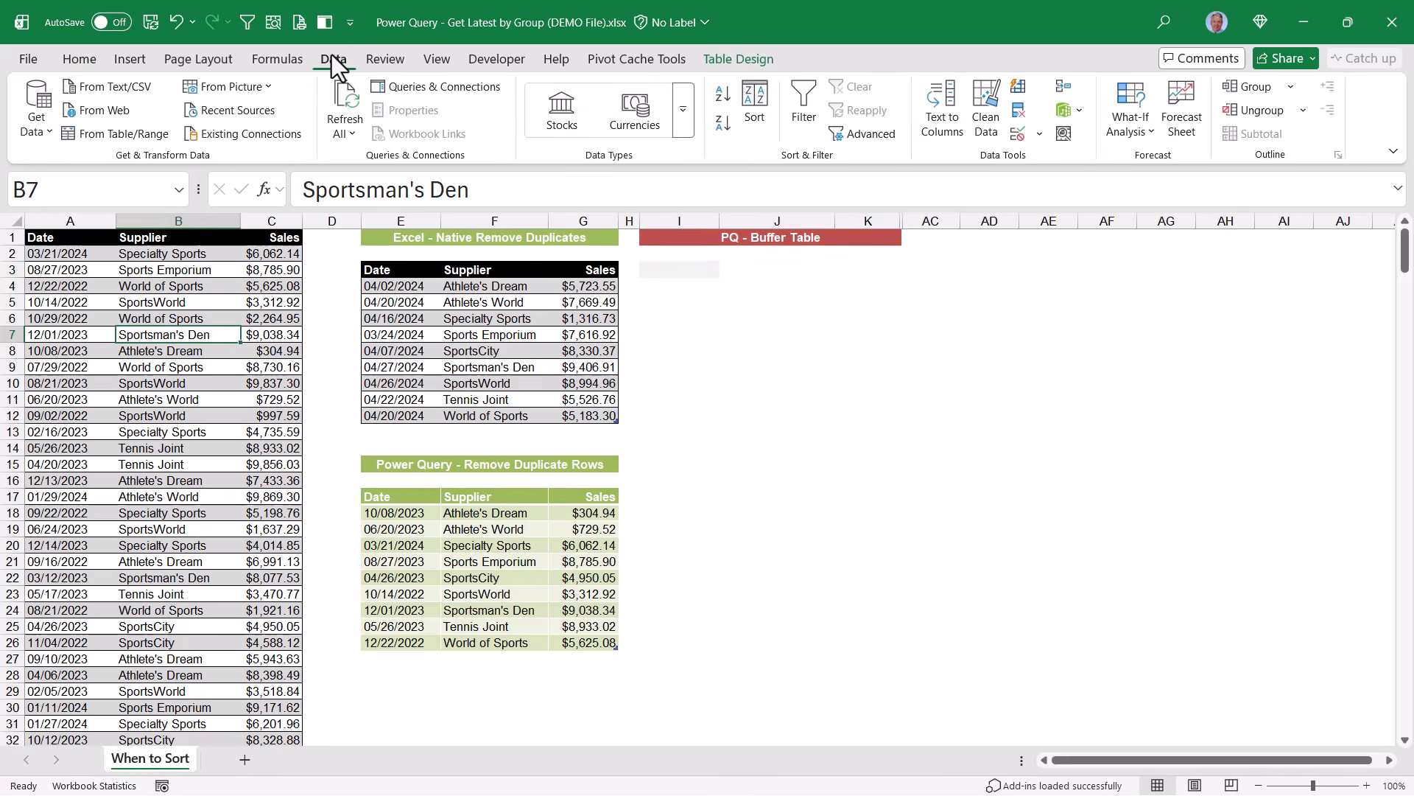
left_click(111, 140)
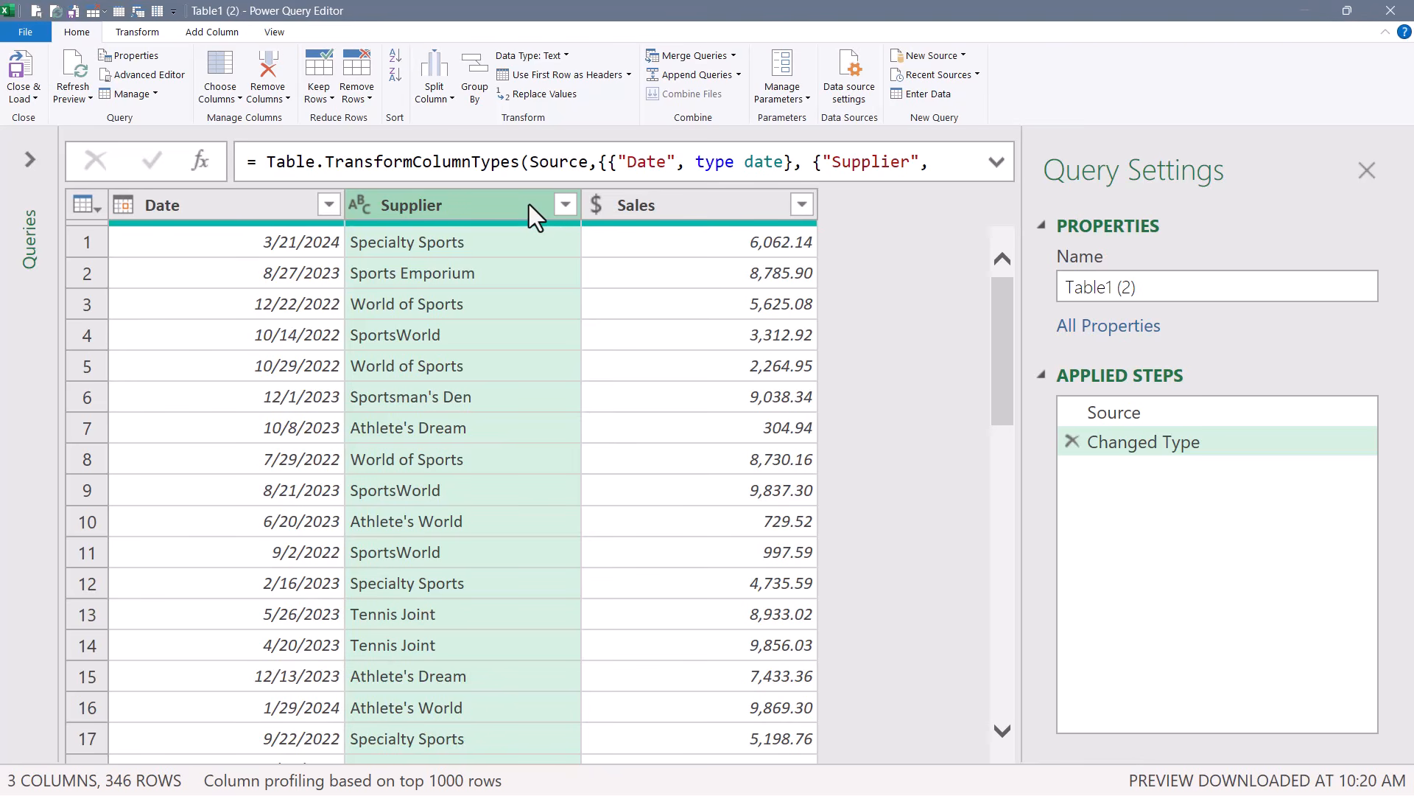
left_click(565, 205)
left_click(424, 237)
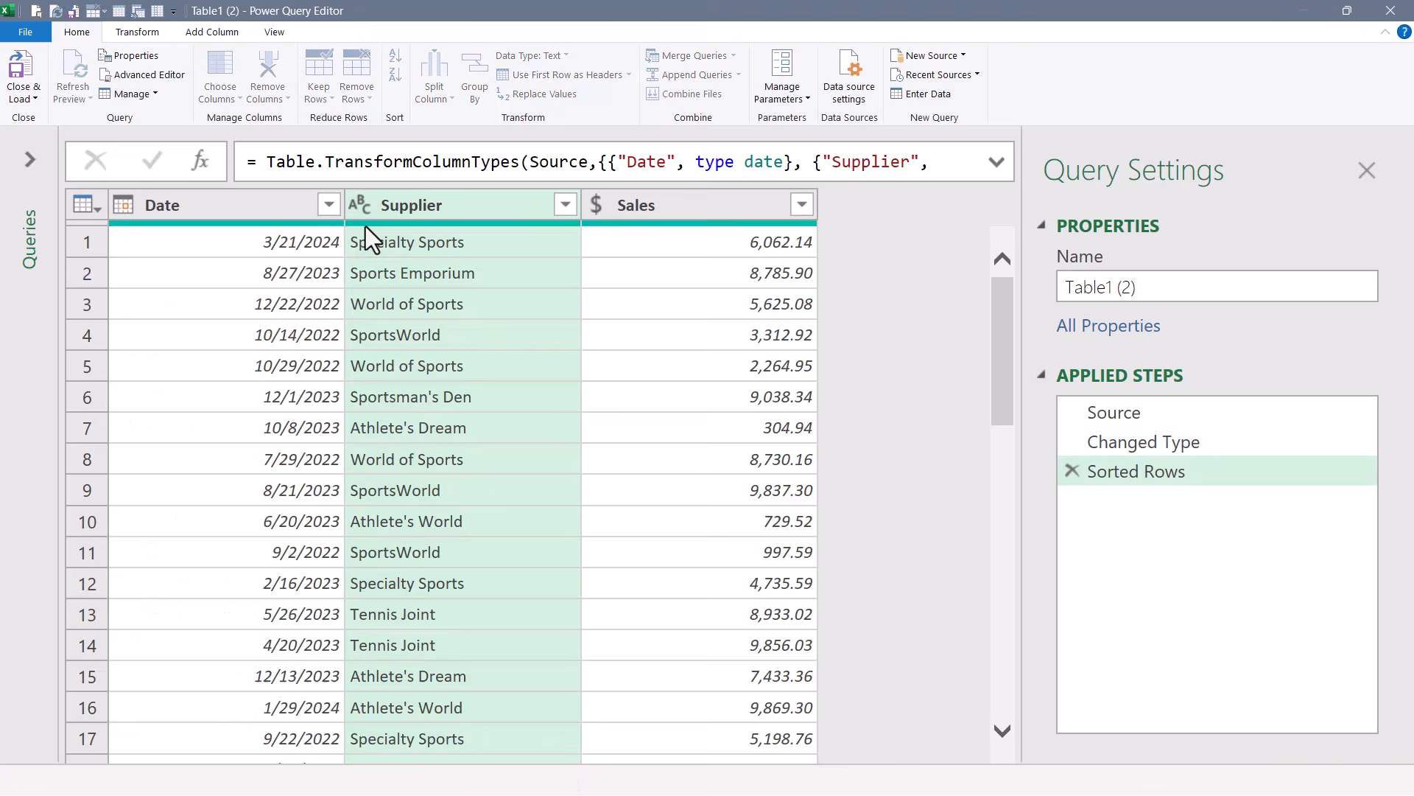
Sort the query's Date column descending and its Sales column descending after the Supplier sort.
left_click(328, 204)
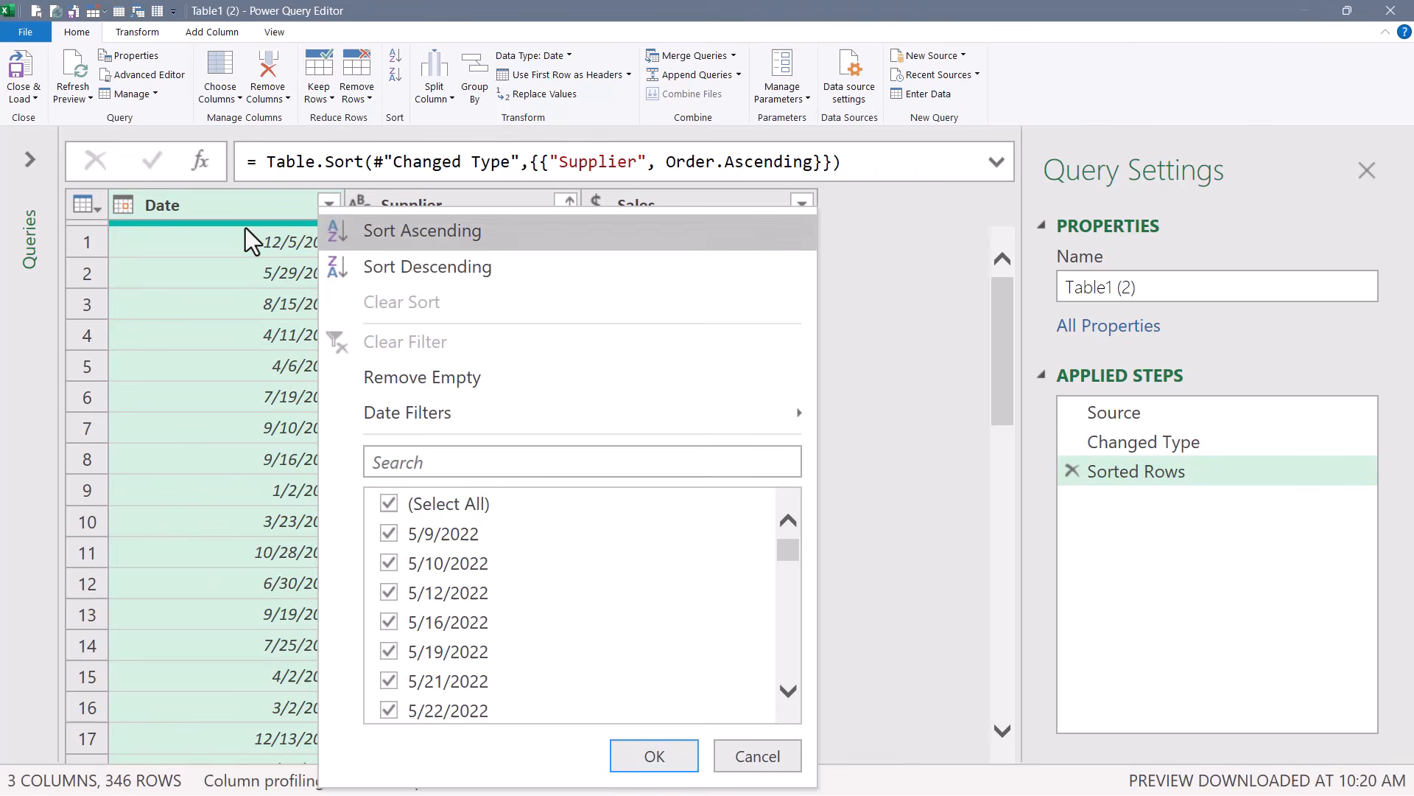
left_click(413, 265)
left_click(802, 204)
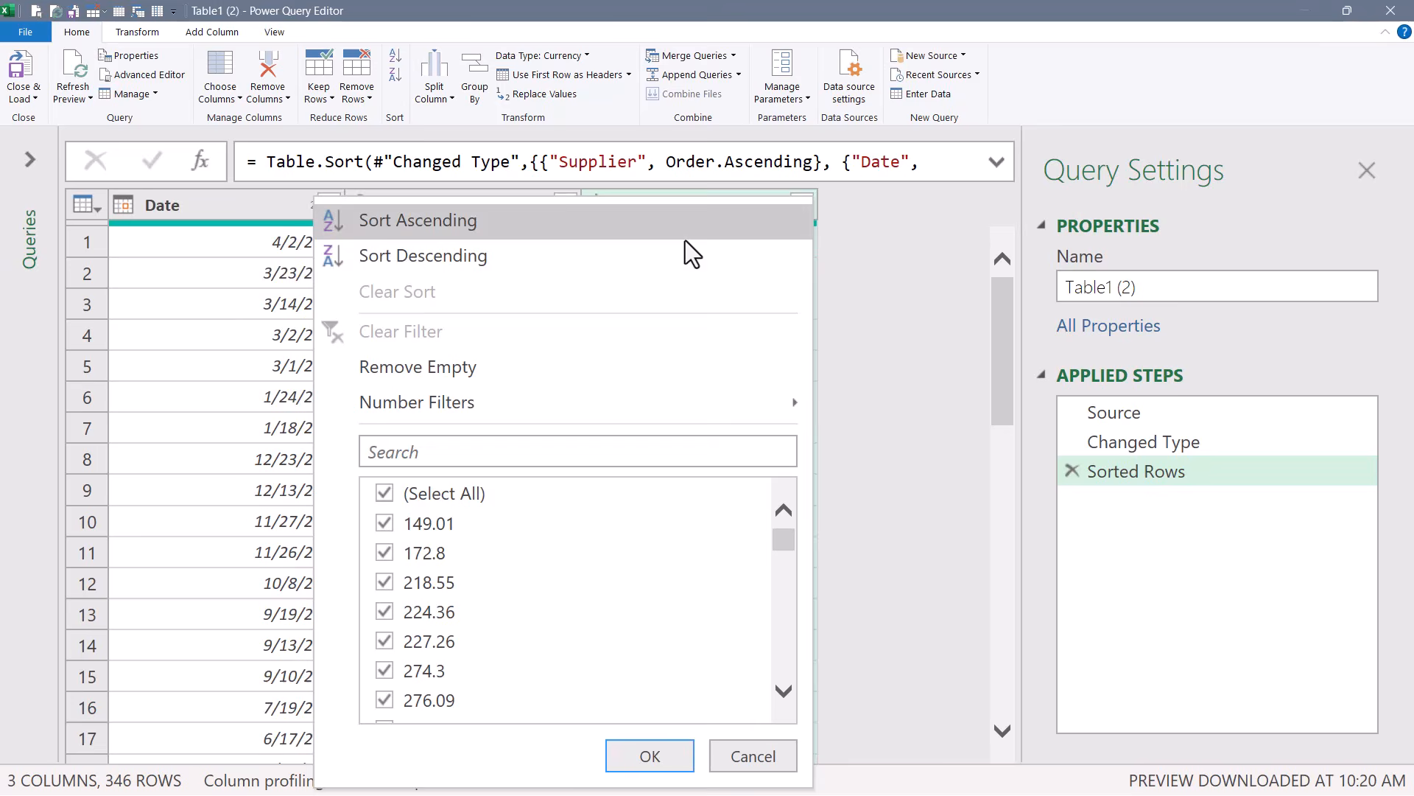
left_click(634, 254)
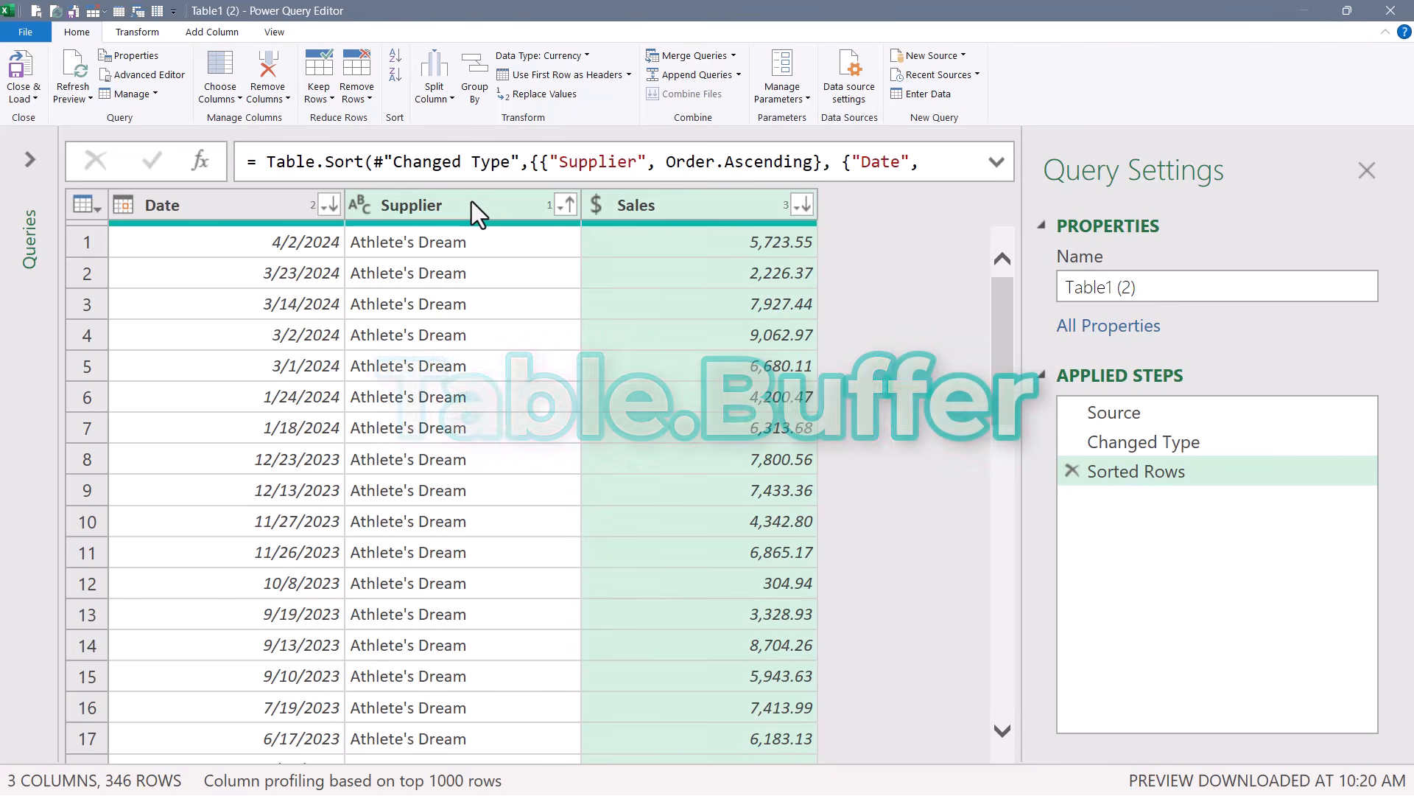
Add a custom step that wraps the sorted rows in Table.Buffer.
left_click(204, 168)
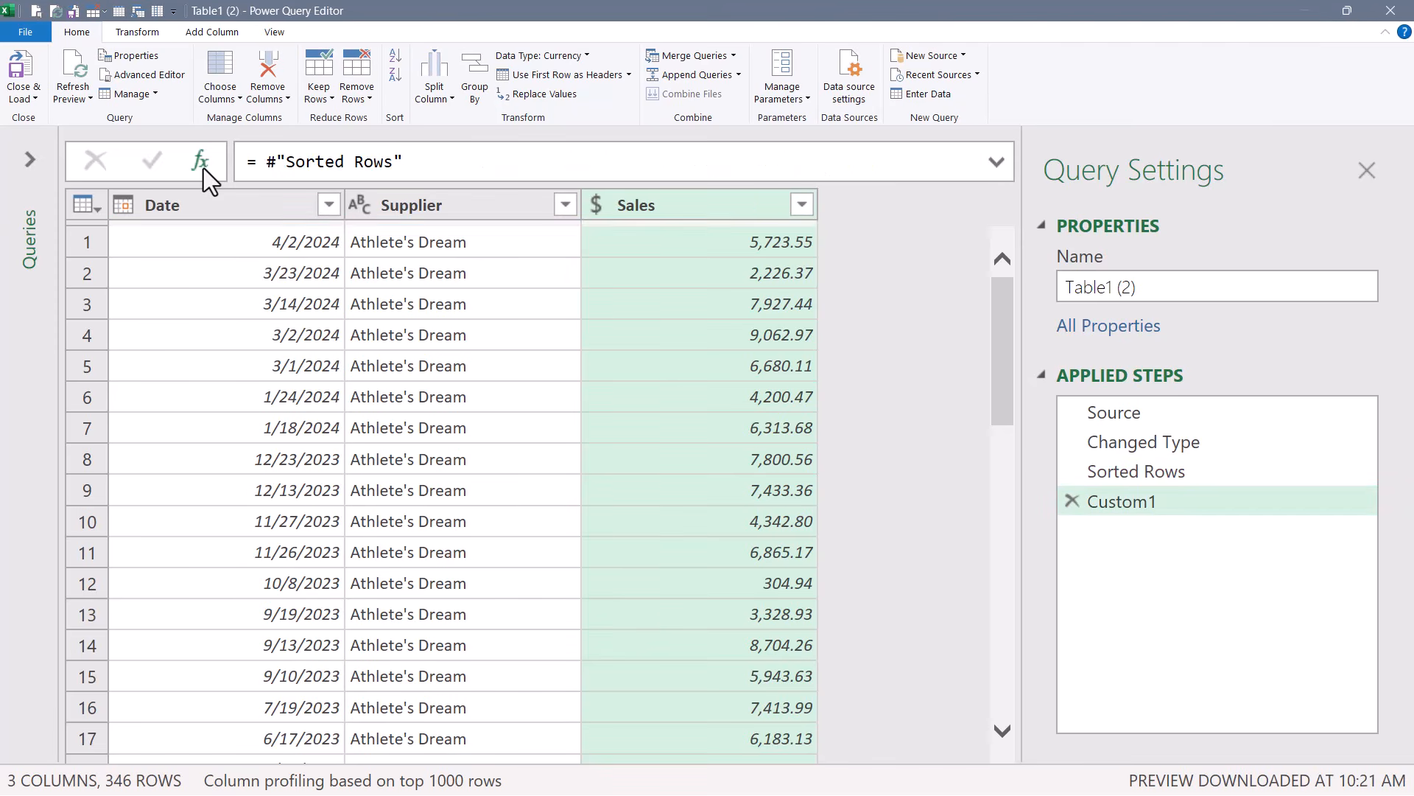
left_click(265, 161)
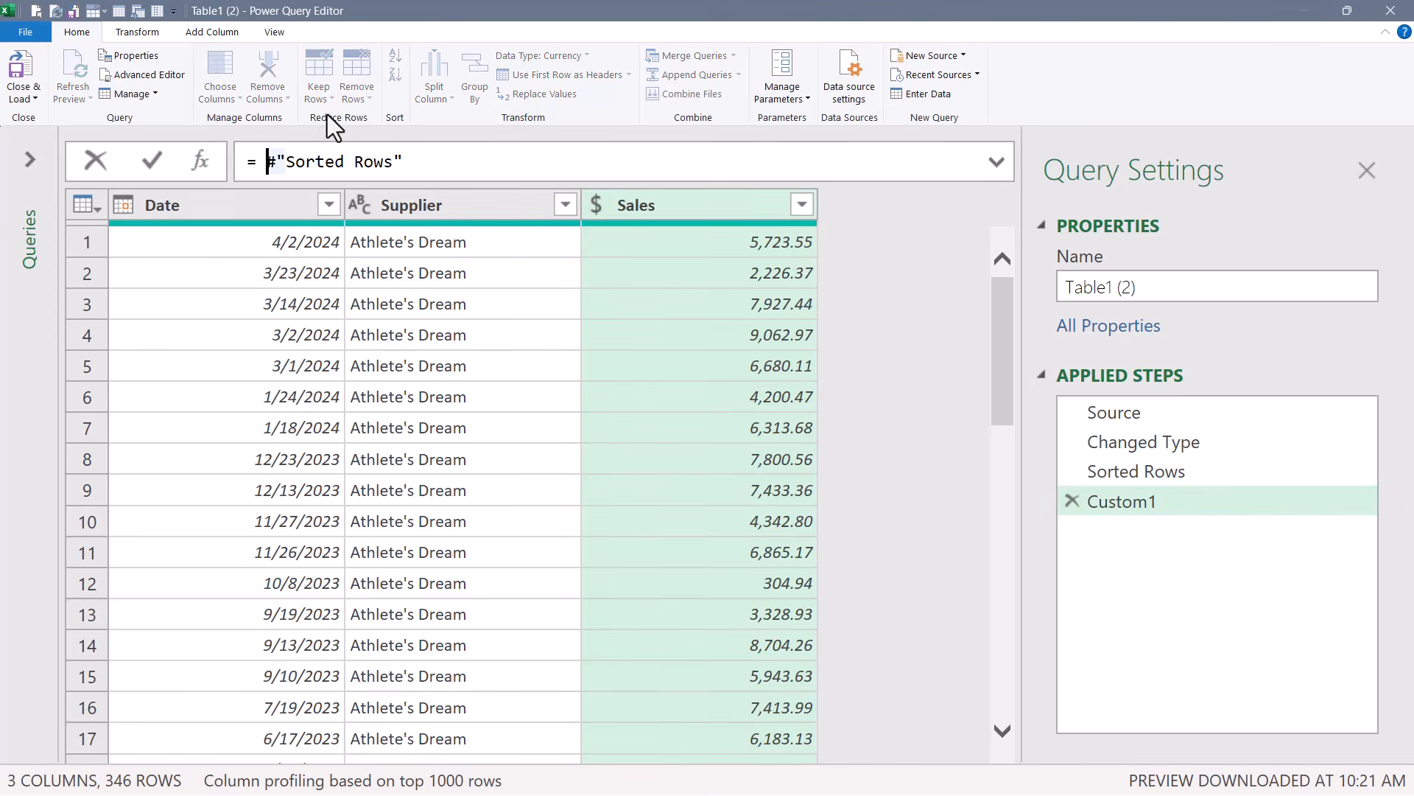
type("table")
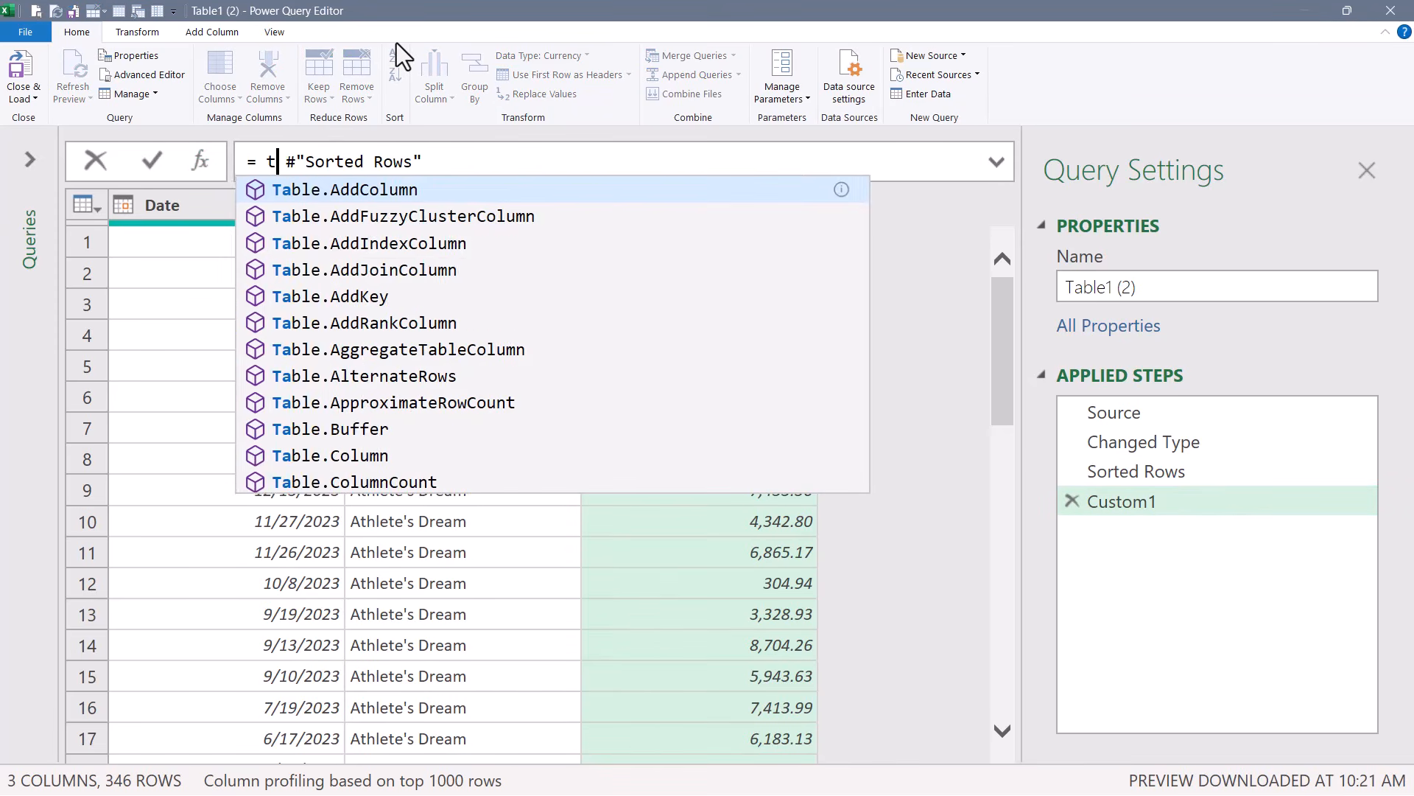
type("ble.Buffer(")
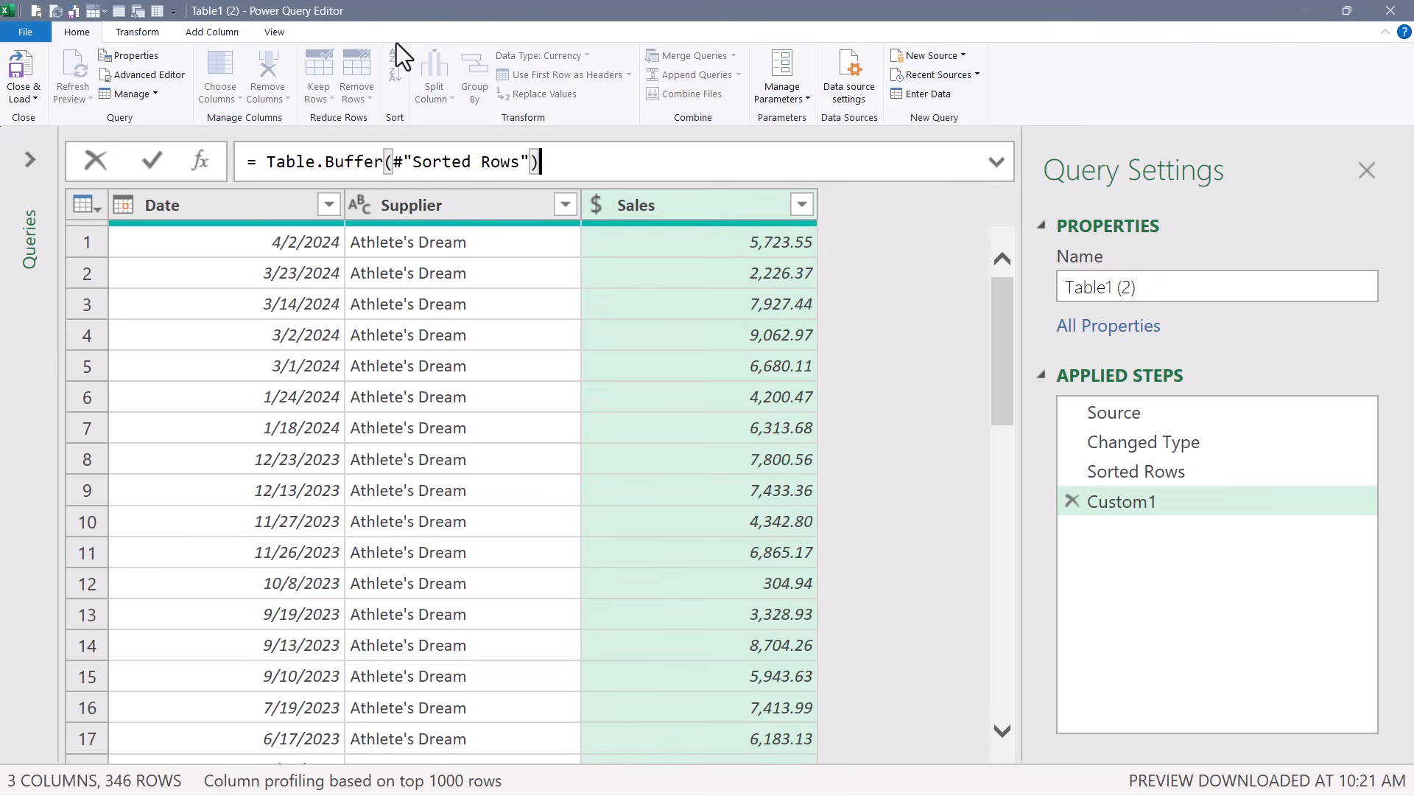
key("Return")
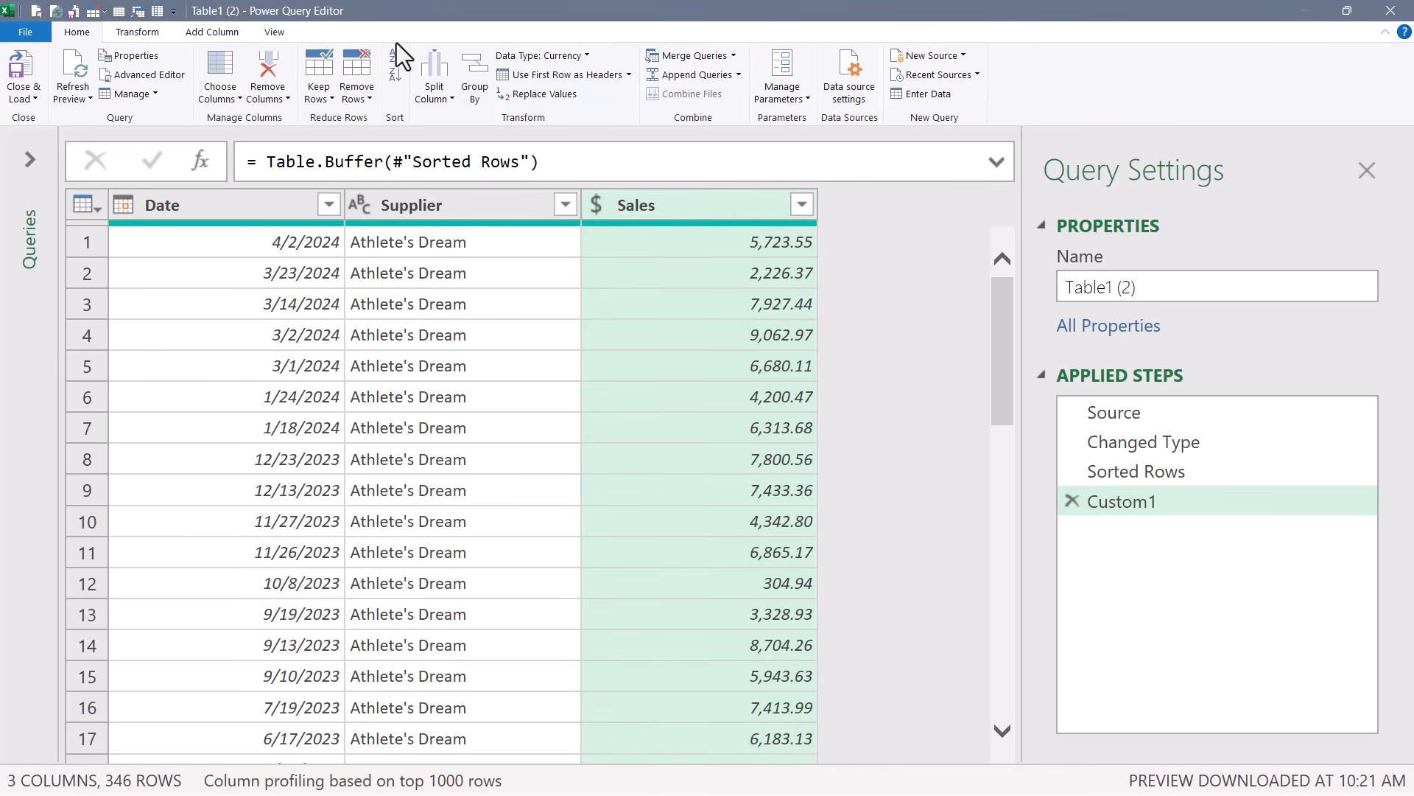
Remove duplicate rows based on the Supplier column of the buffered table.
left_click(435, 204)
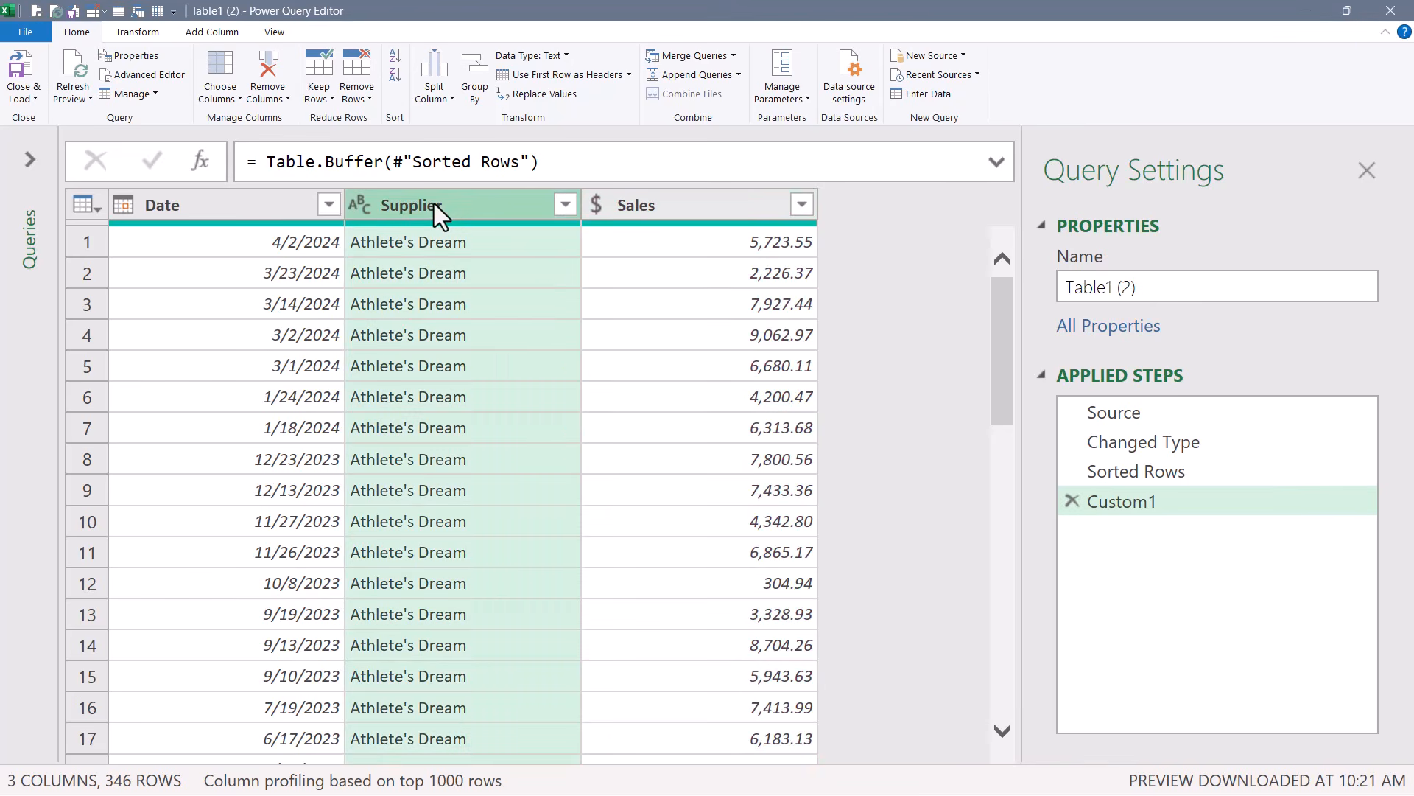
left_click(365, 71)
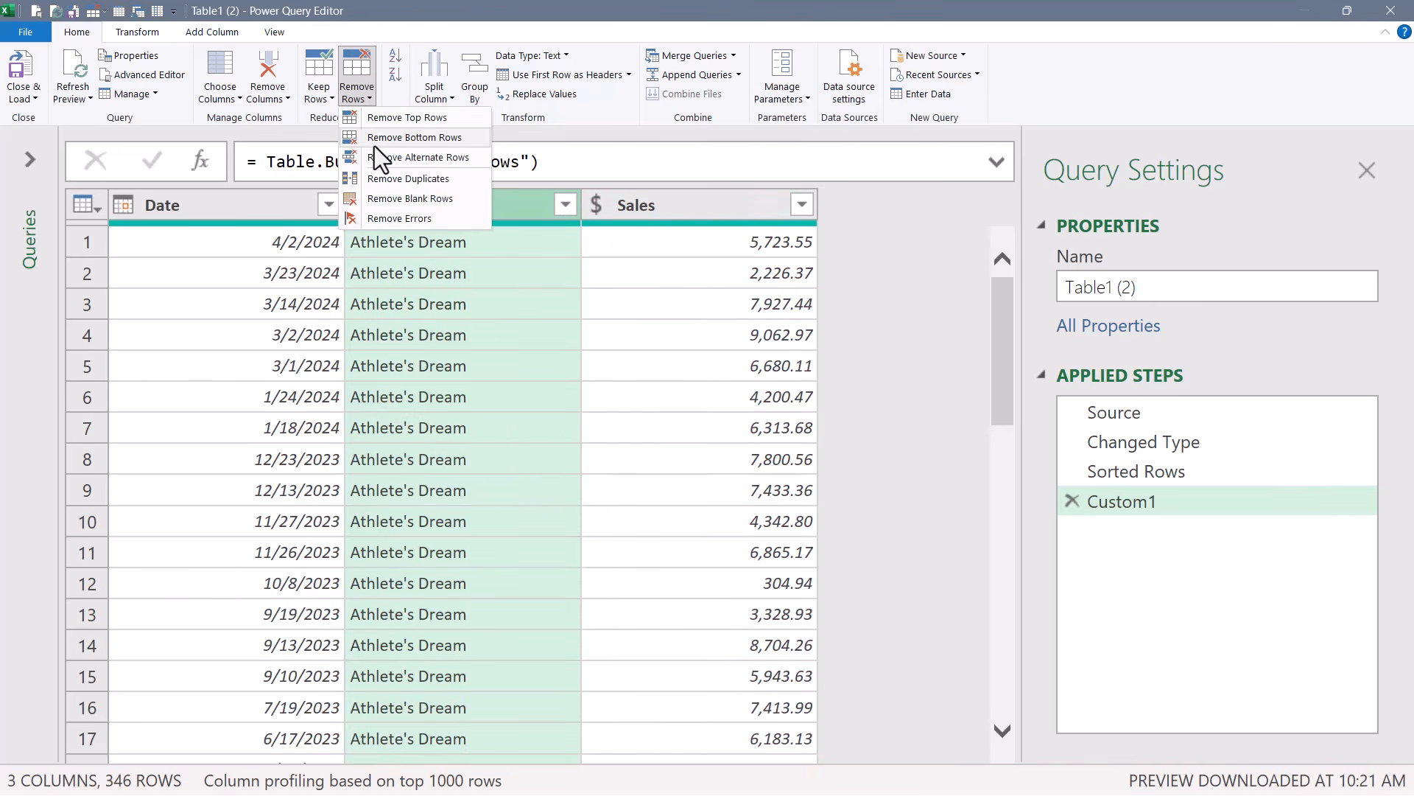
left_click(388, 180)
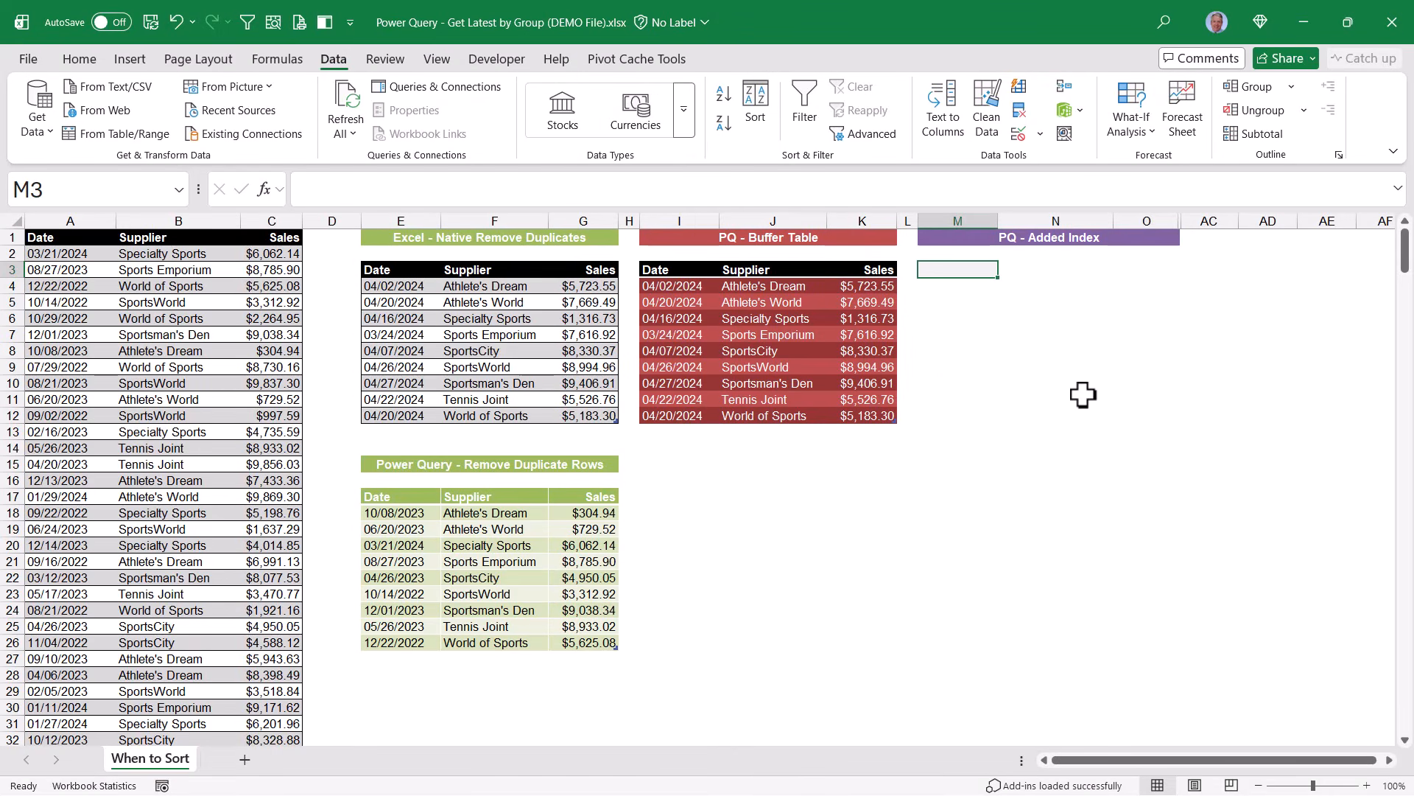
Load the source table into another Power Query query and sort the Supplier column ascending.
left_click(237, 366)
left_click(100, 129)
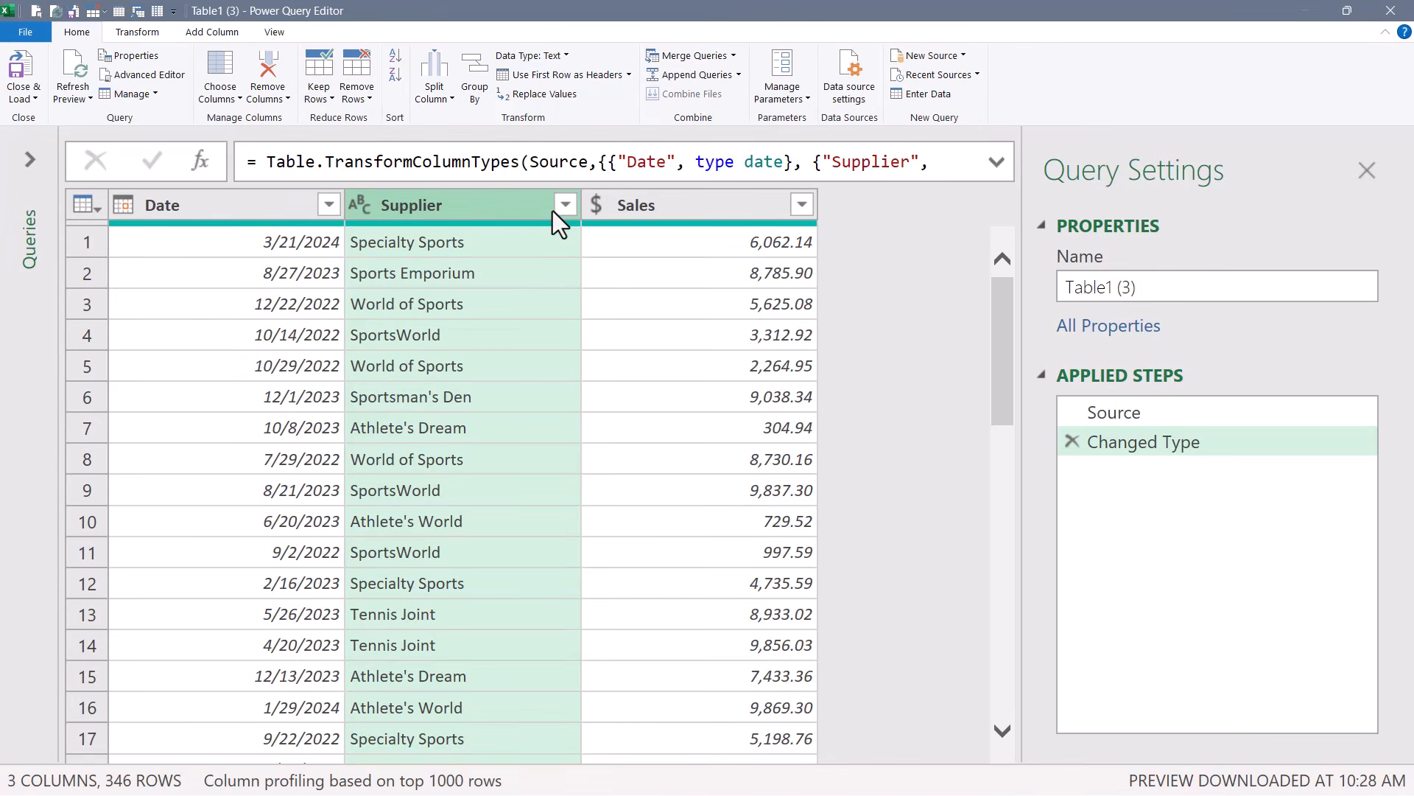
left_click(565, 205)
left_click(244, 240)
Sort Date and Sales descending, then add an index column to the sorted query.
left_click(328, 206)
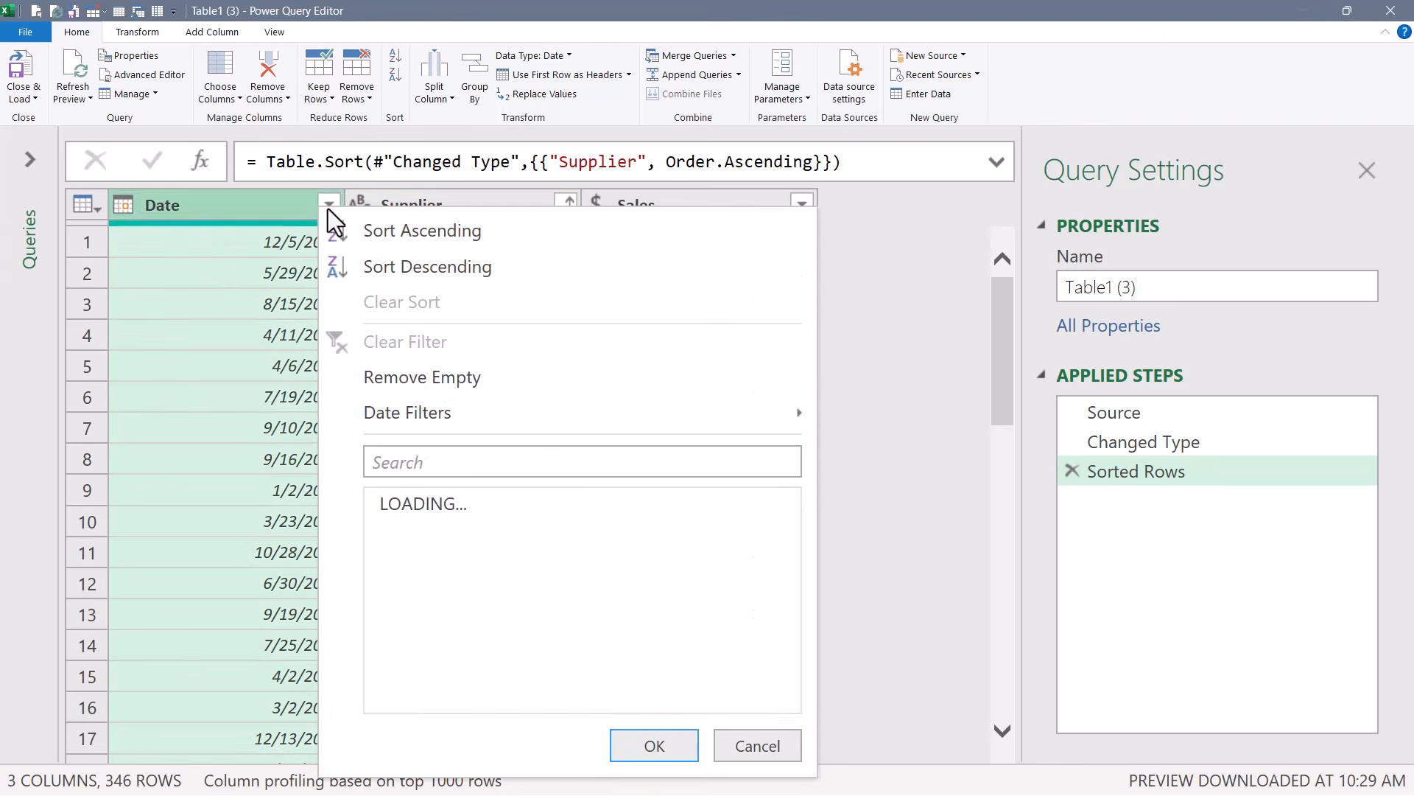
left_click(404, 268)
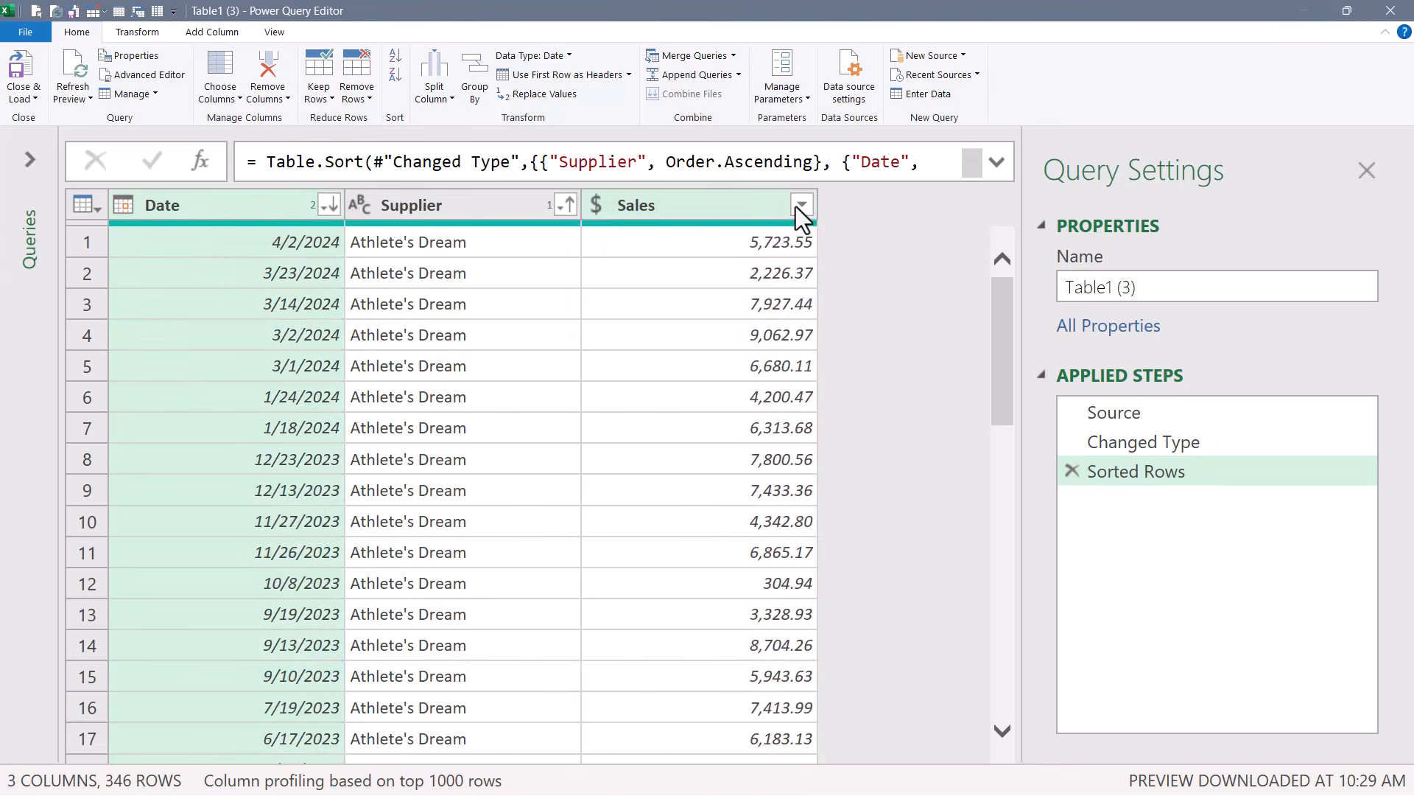
left_click(801, 205)
left_click(648, 255)
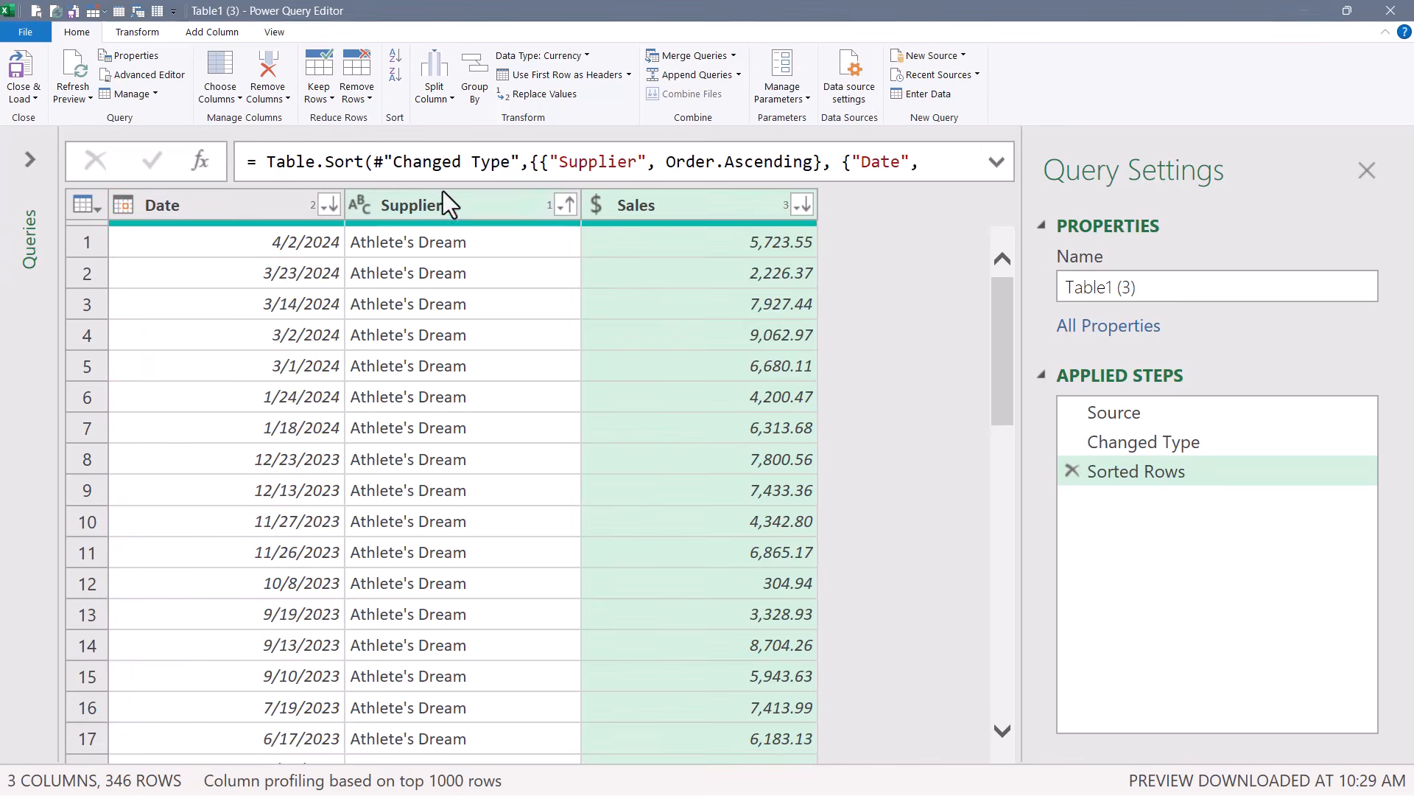
left_click(220, 31)
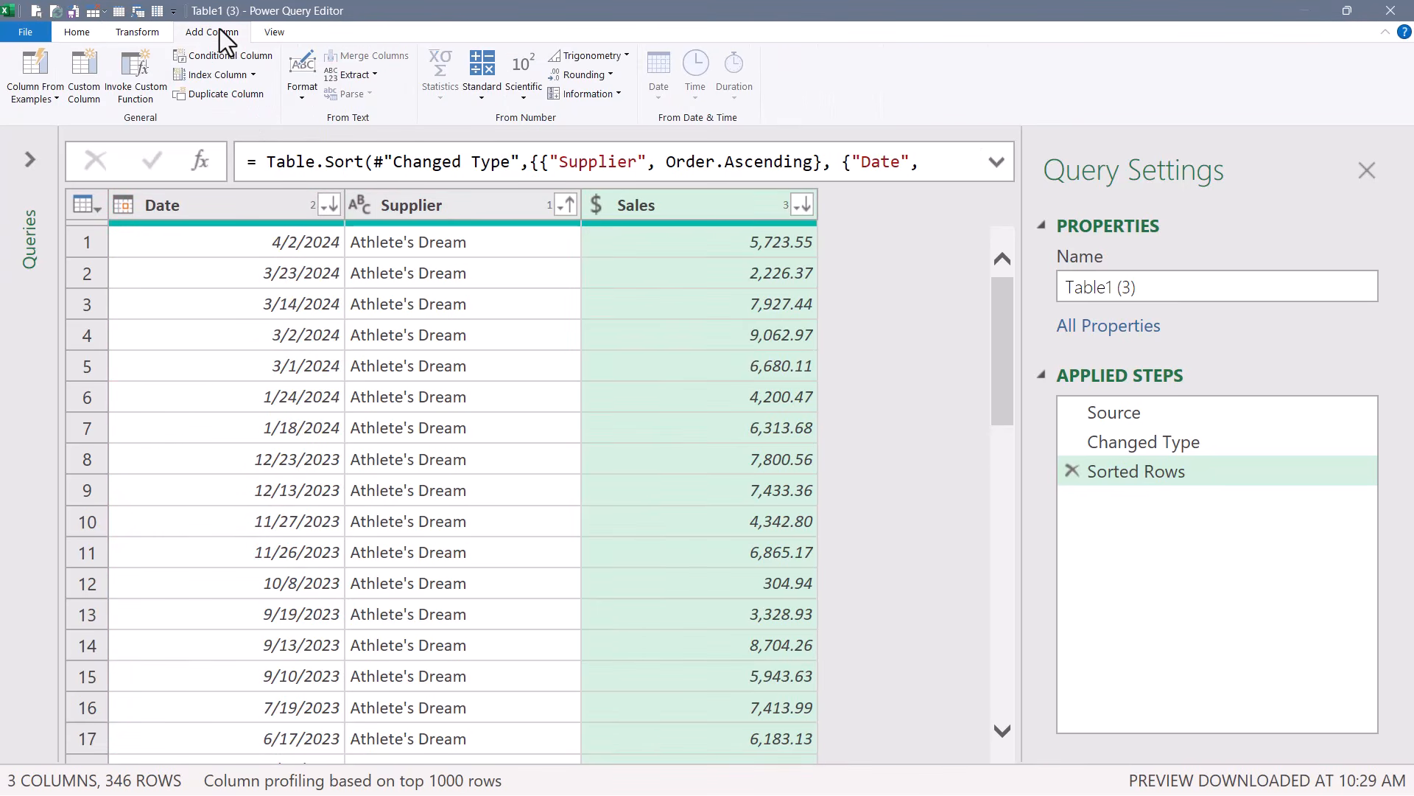
left_click(204, 75)
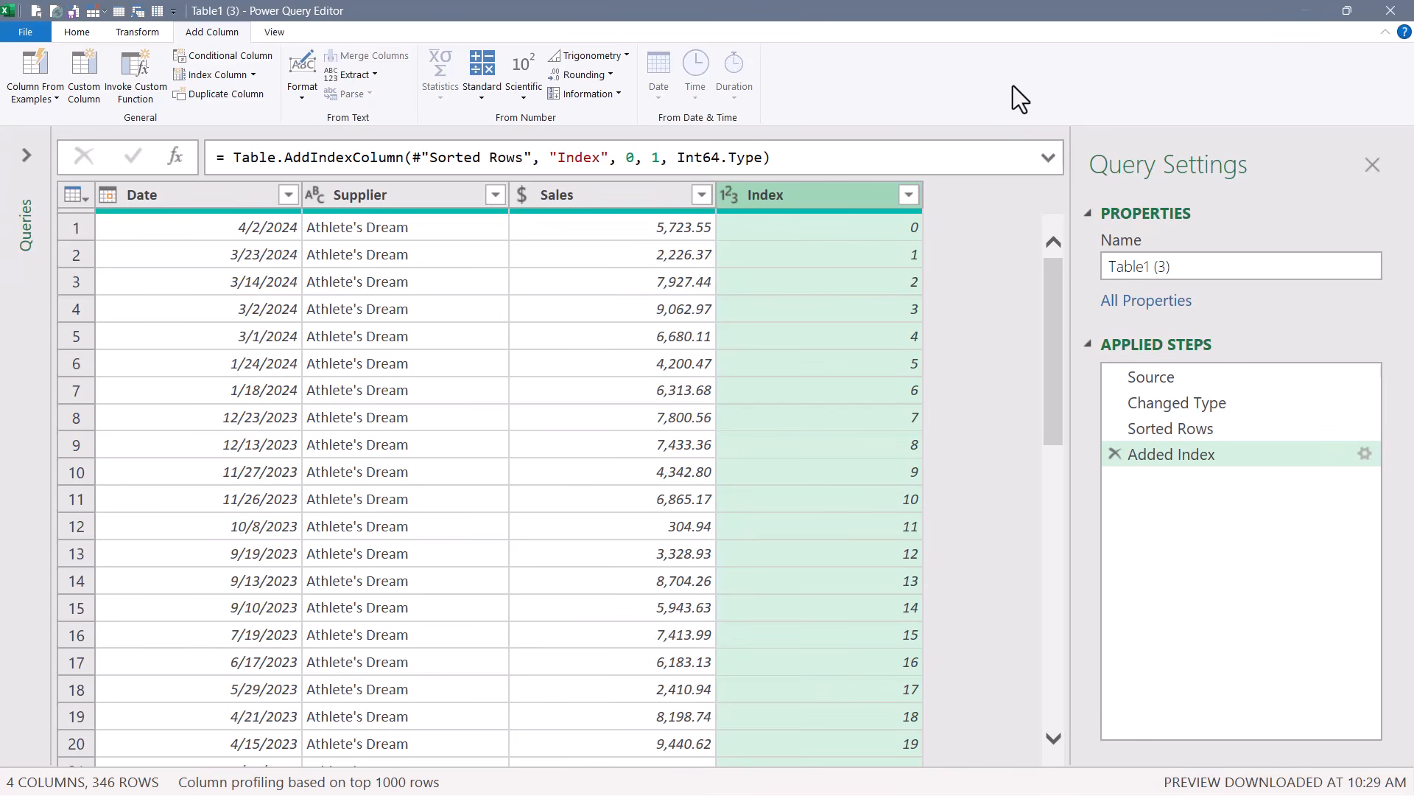
Remove duplicate rows based on the Supplier column and delete the Index column.
left_click(396, 193)
left_click(78, 31)
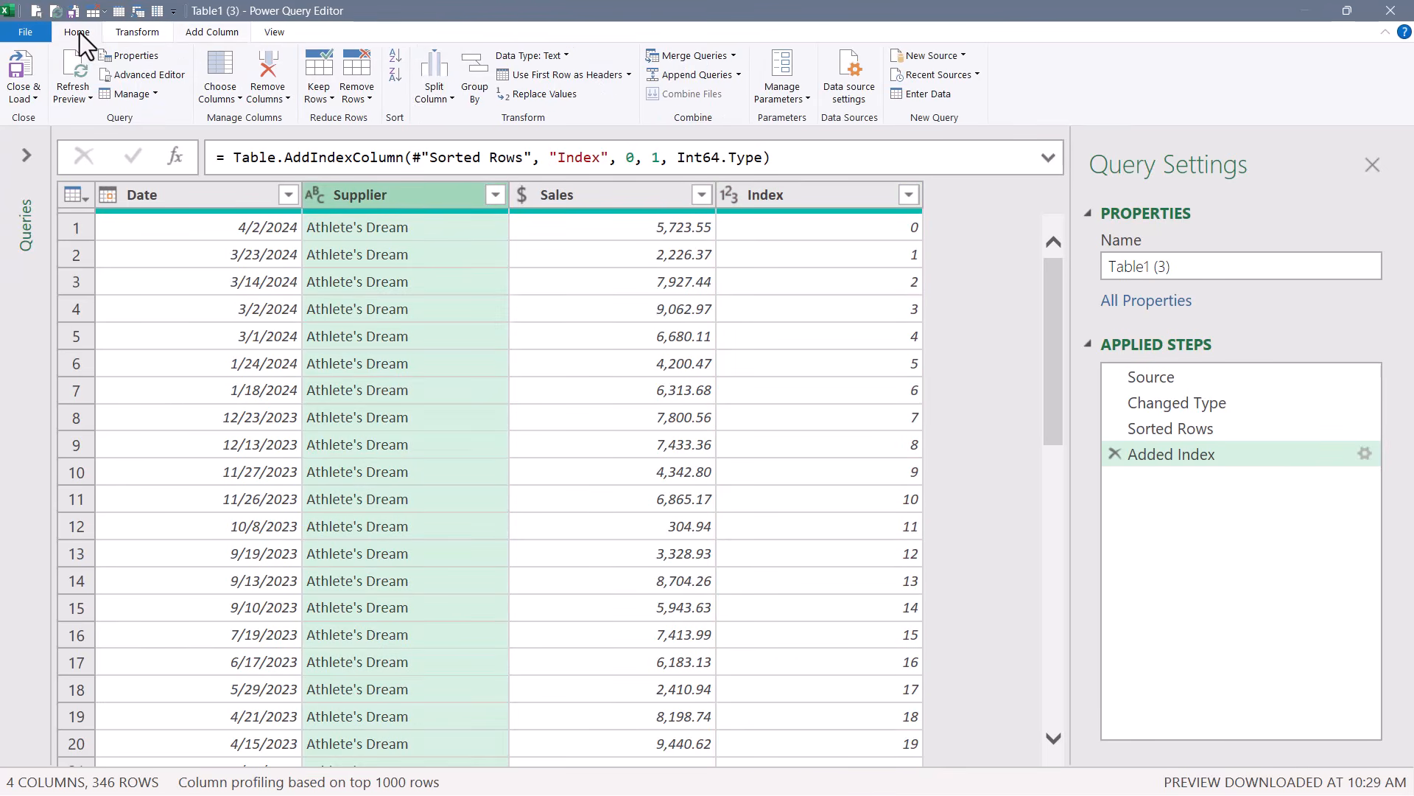
left_click(359, 78)
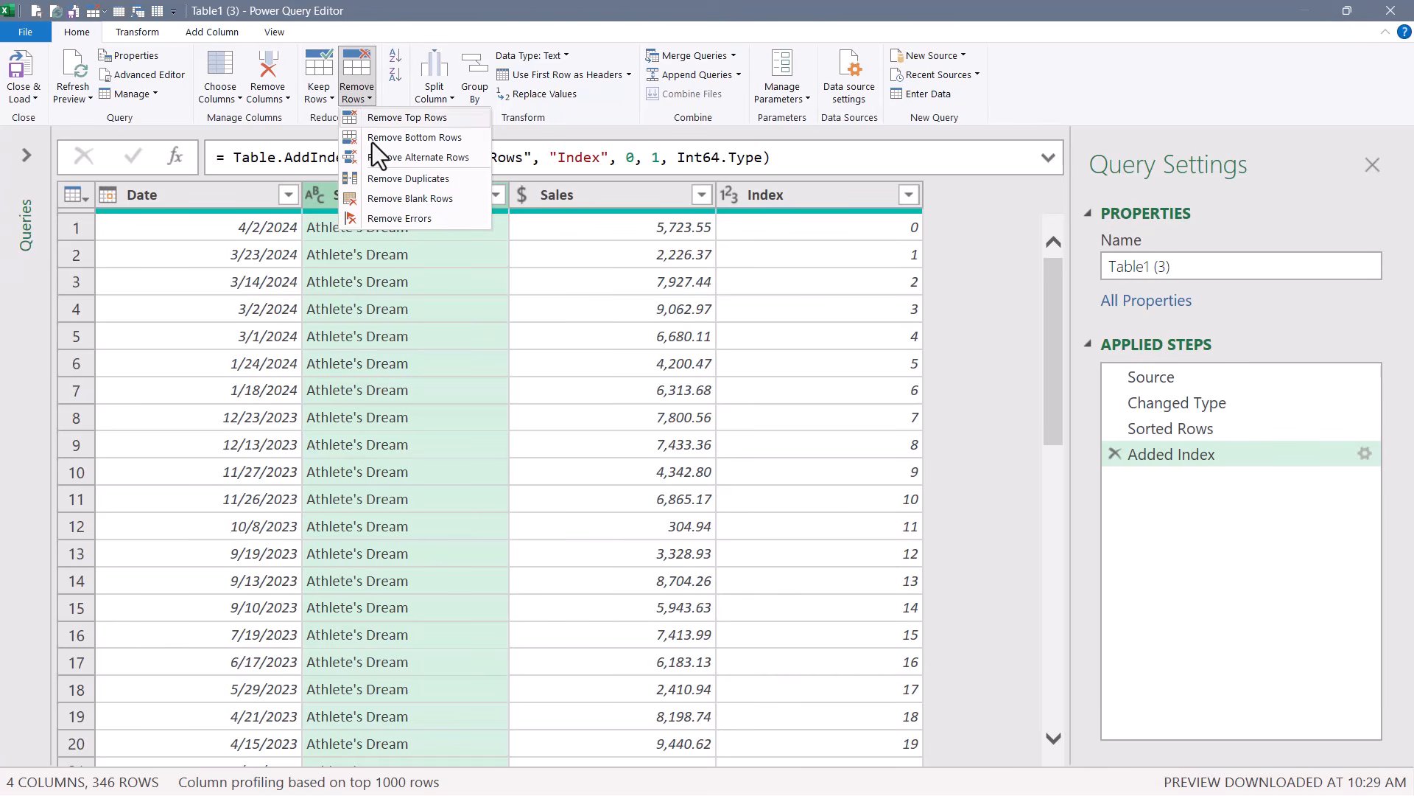
left_click(391, 180)
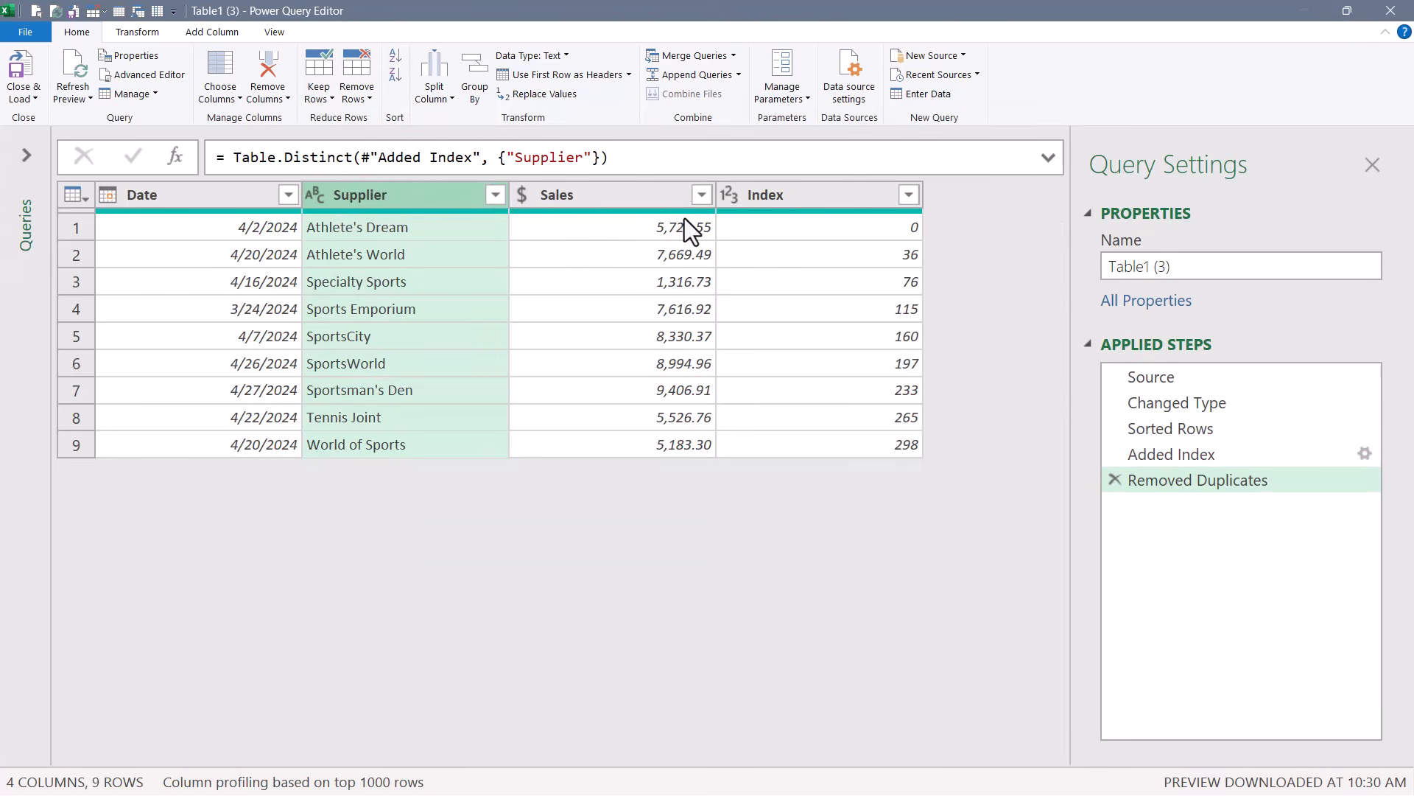
left_click(789, 194)
key("Delete")
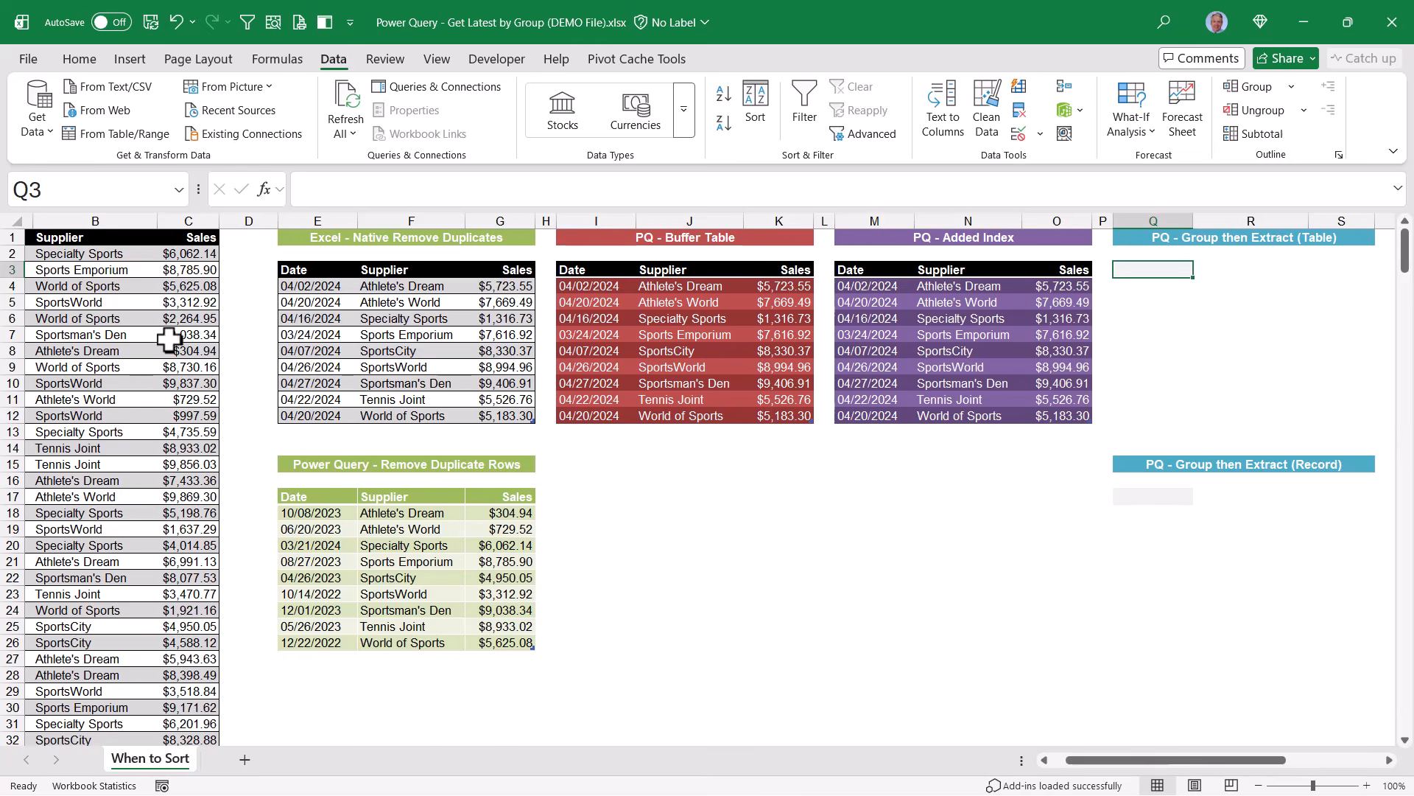
Load the source table into a fourth Power Query query and sort the Supplier column ascending.
left_click(102, 319)
left_click(122, 134)
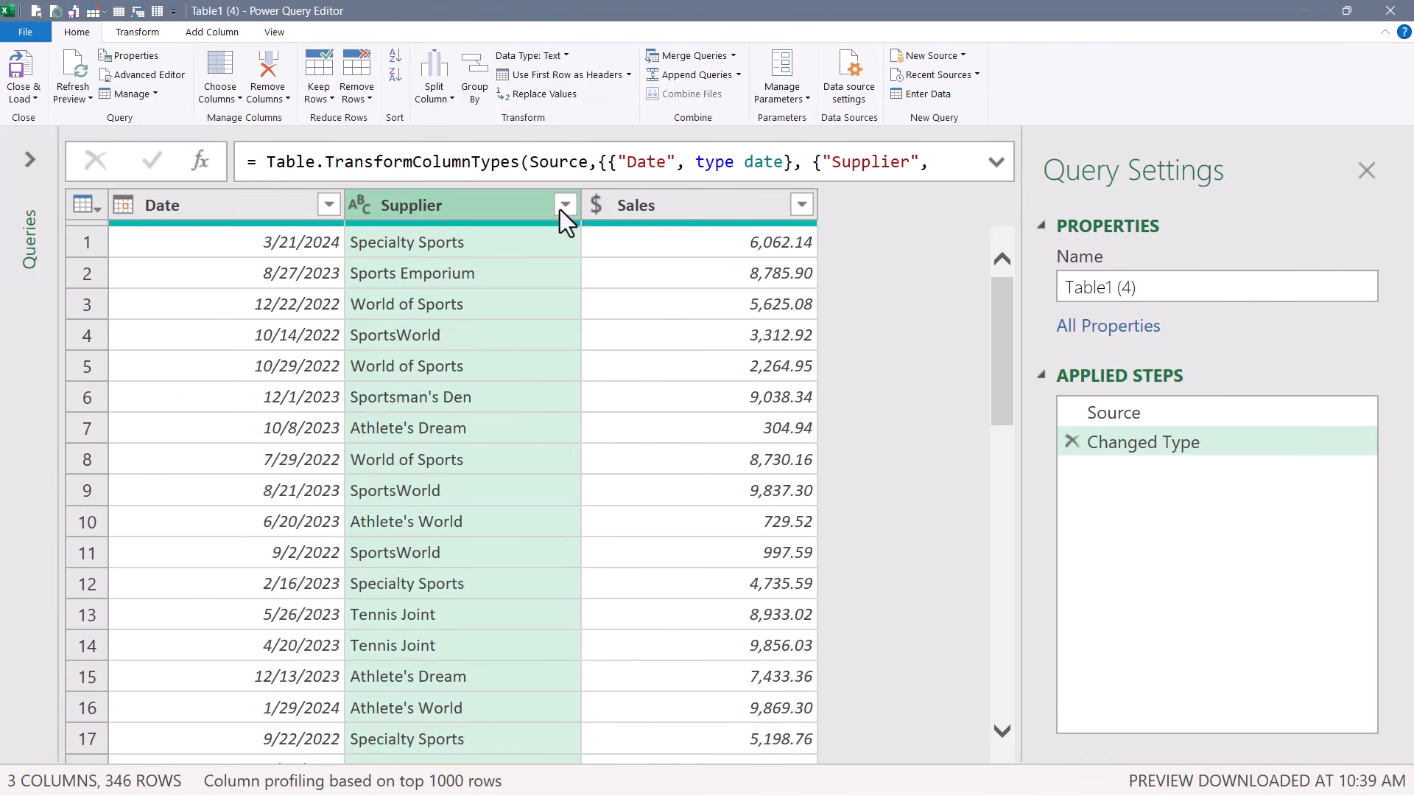
left_click(562, 208)
left_click(381, 234)
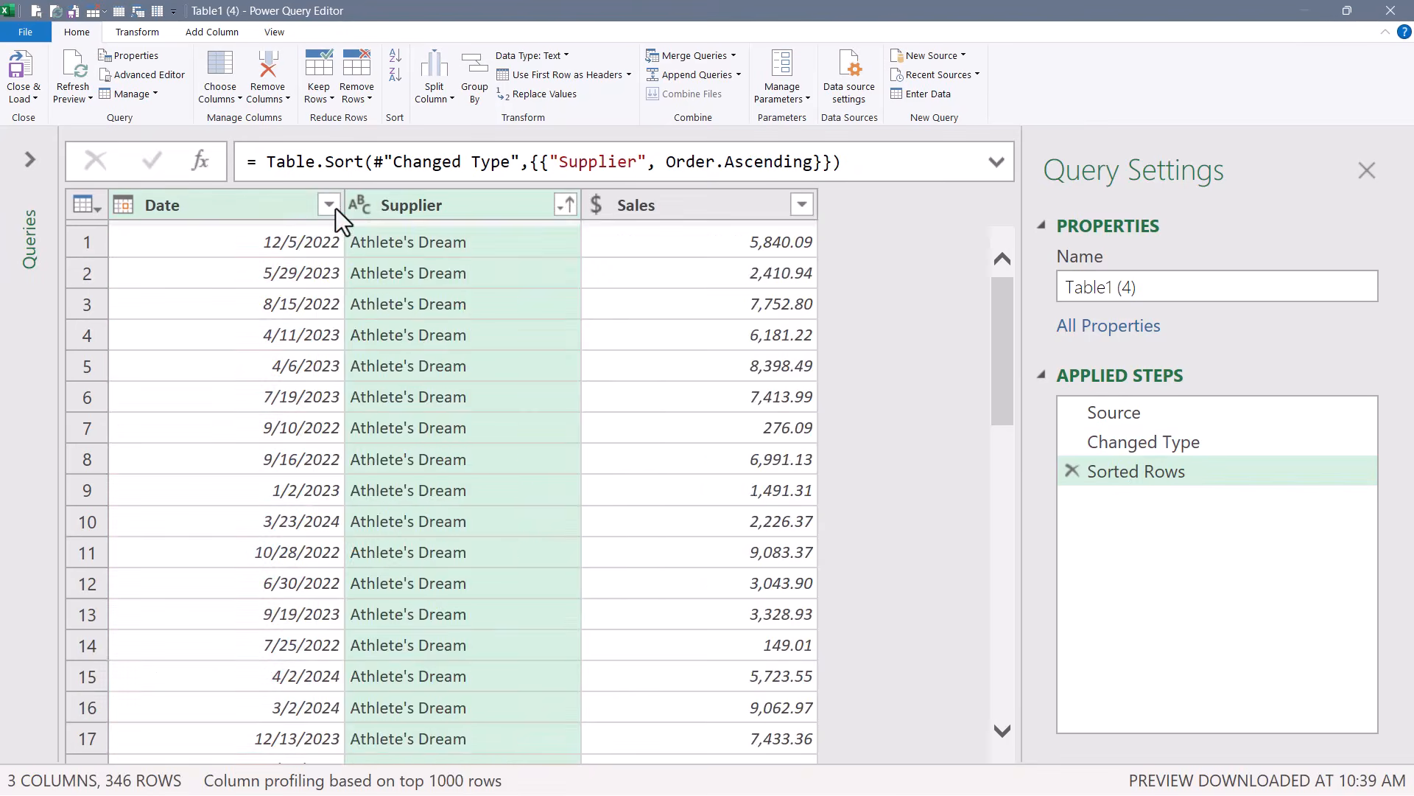
Add descending sorts on the Date and Sales columns of the fourth query.
left_click(334, 206)
left_click(638, 258)
left_click(801, 201)
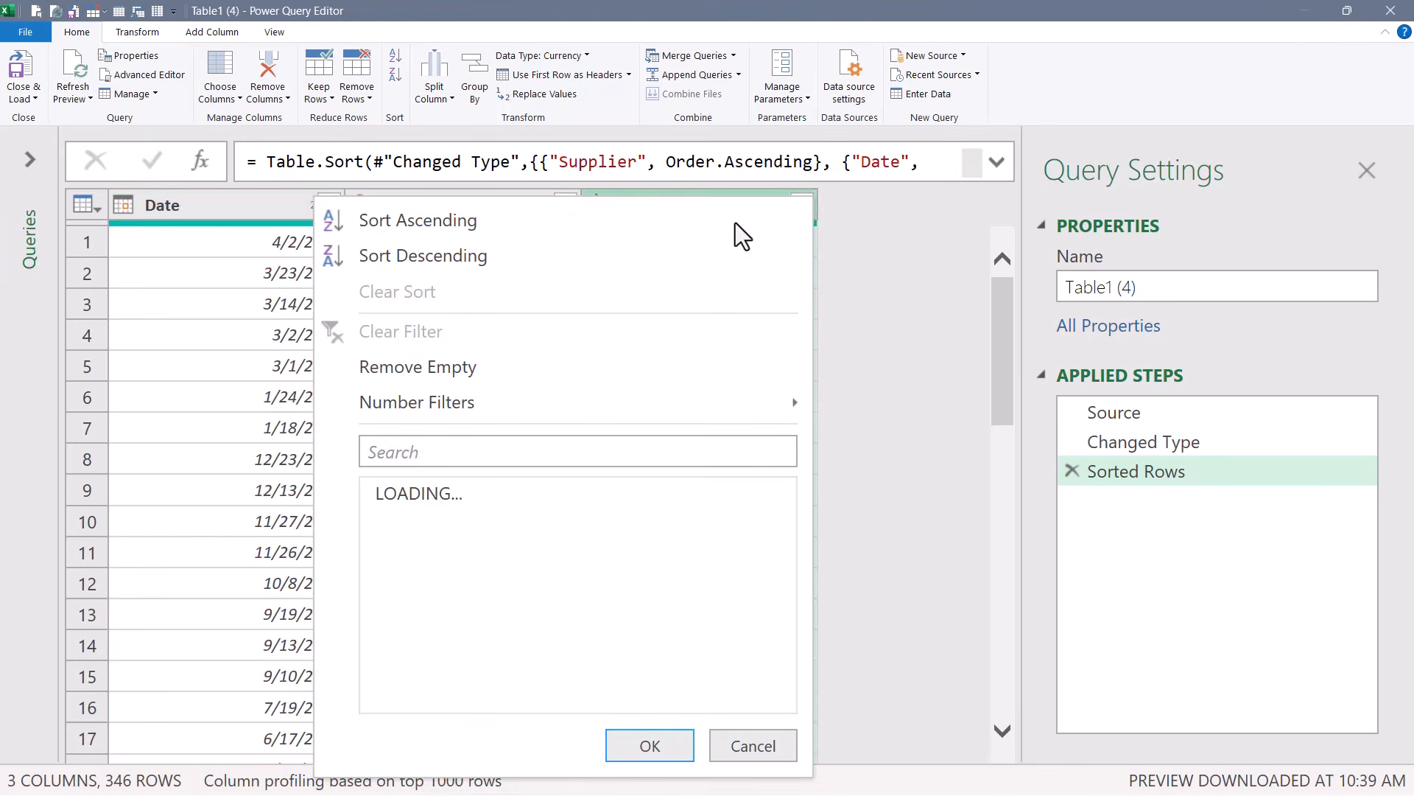
left_click(568, 254)
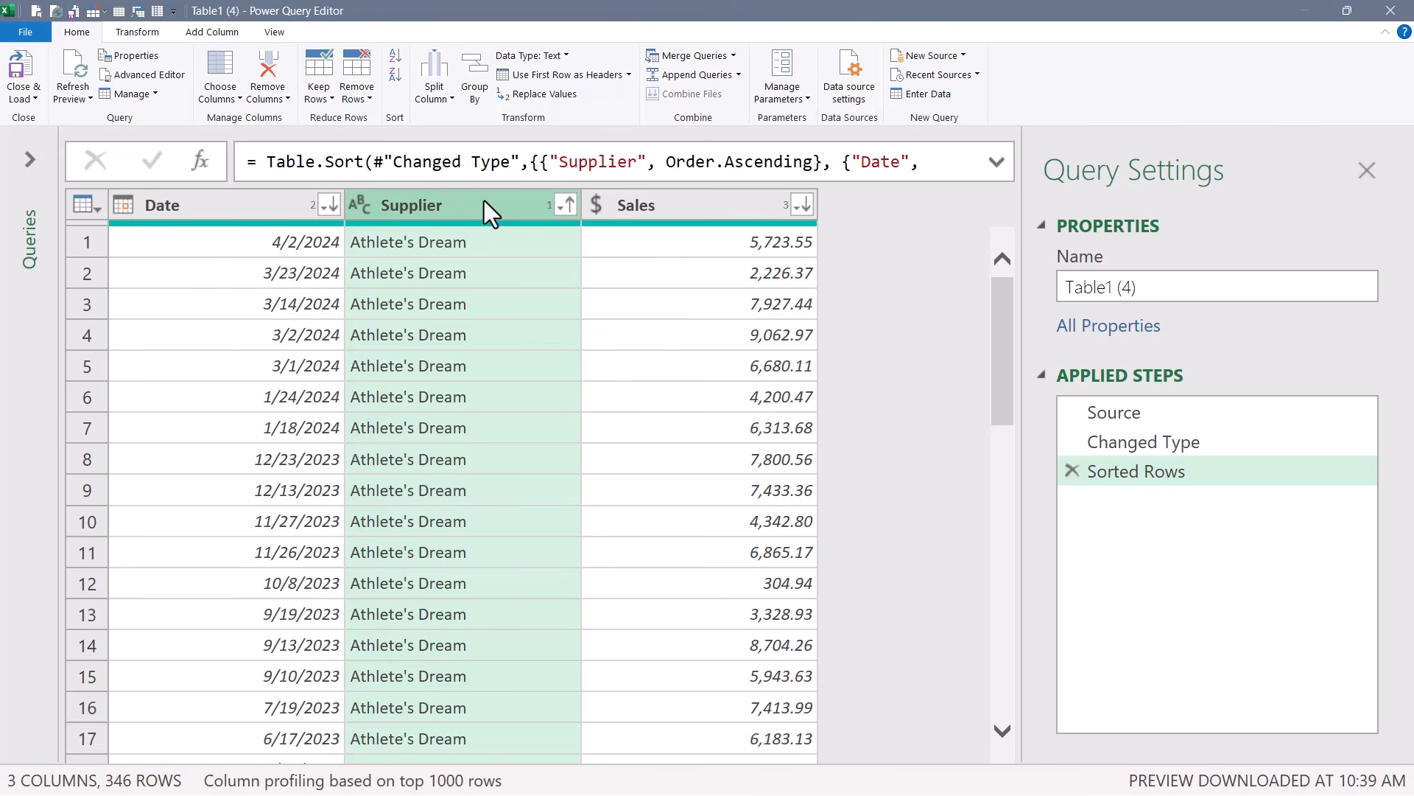
Group the rows by Supplier into a new column named Details using the All Rows operation.
left_click(473, 87)
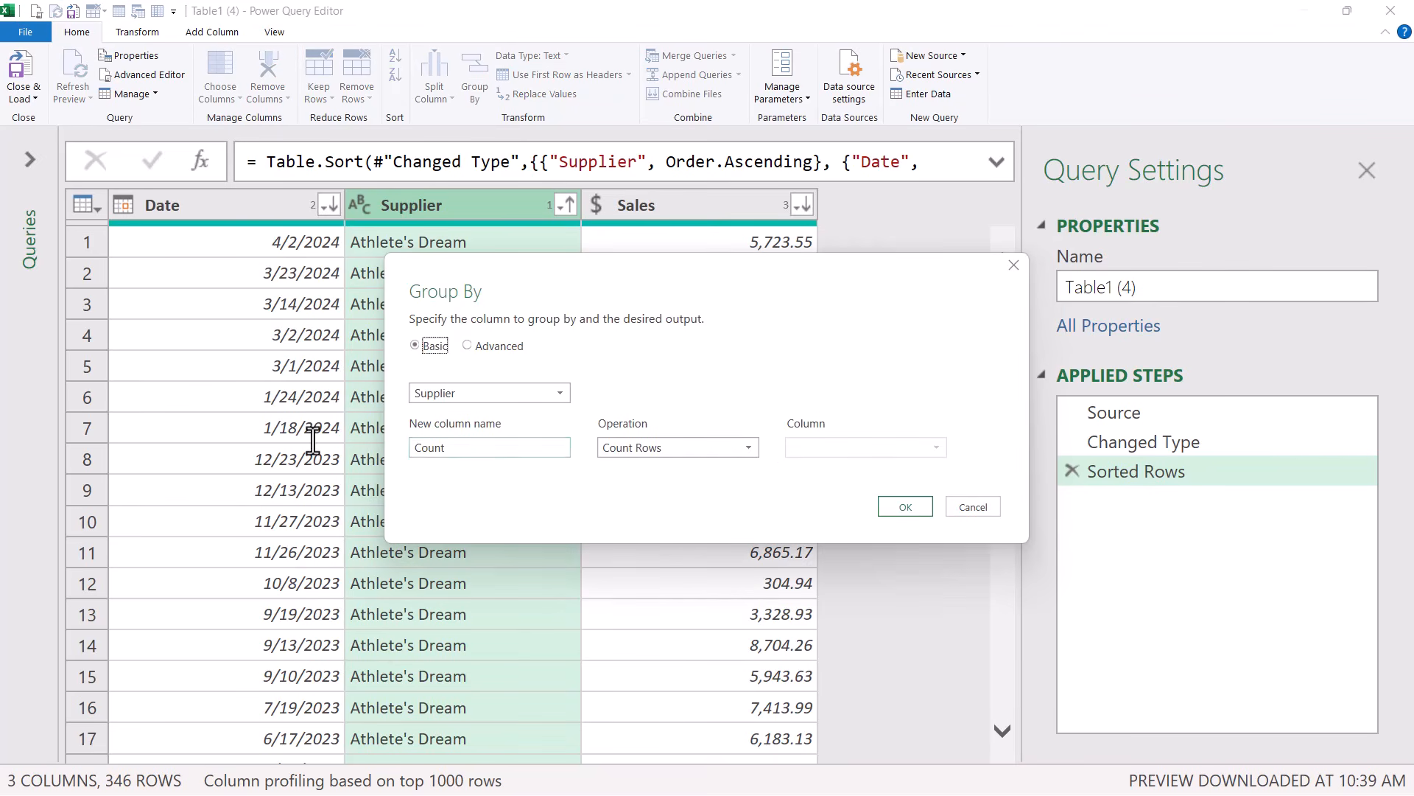
type("Details")
left_click(750, 448)
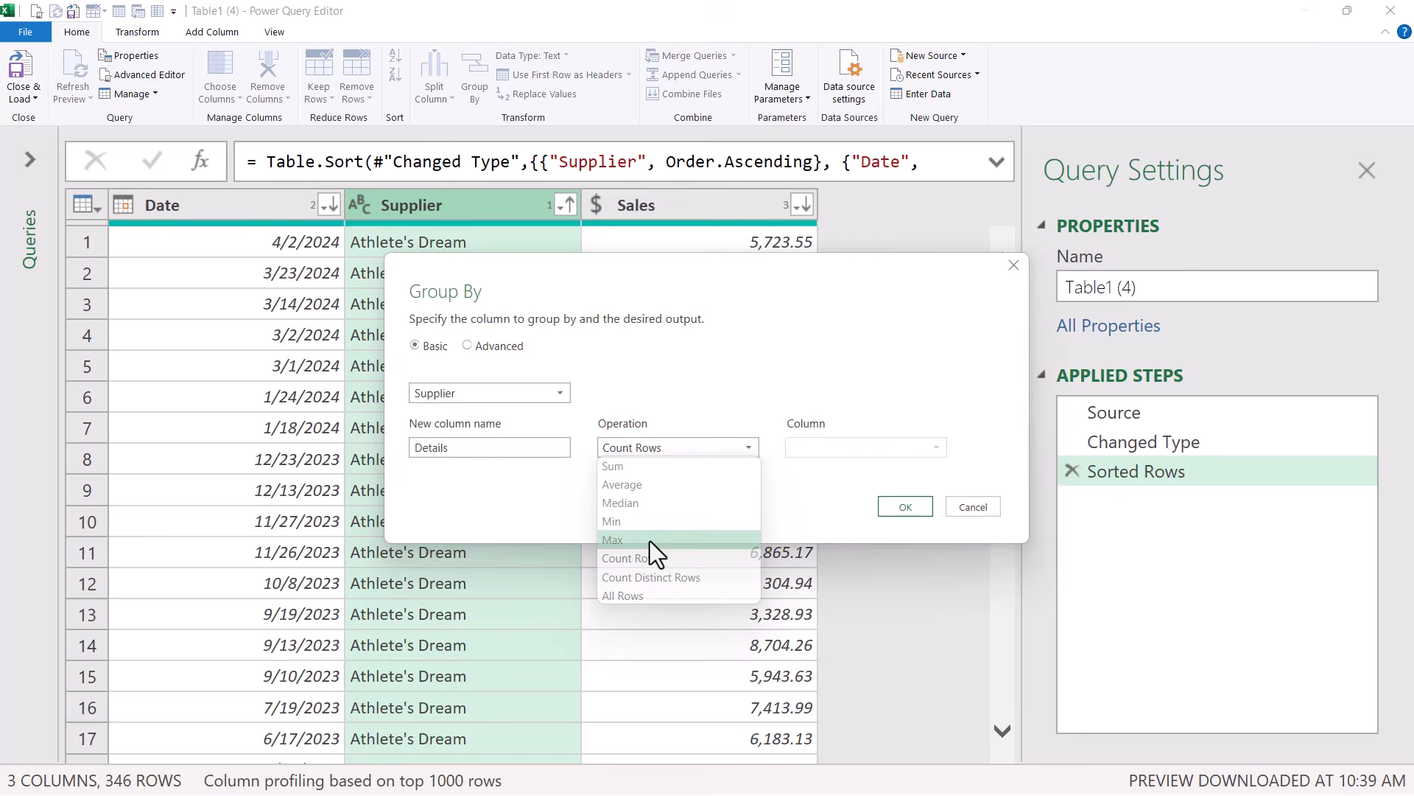
left_click(652, 598)
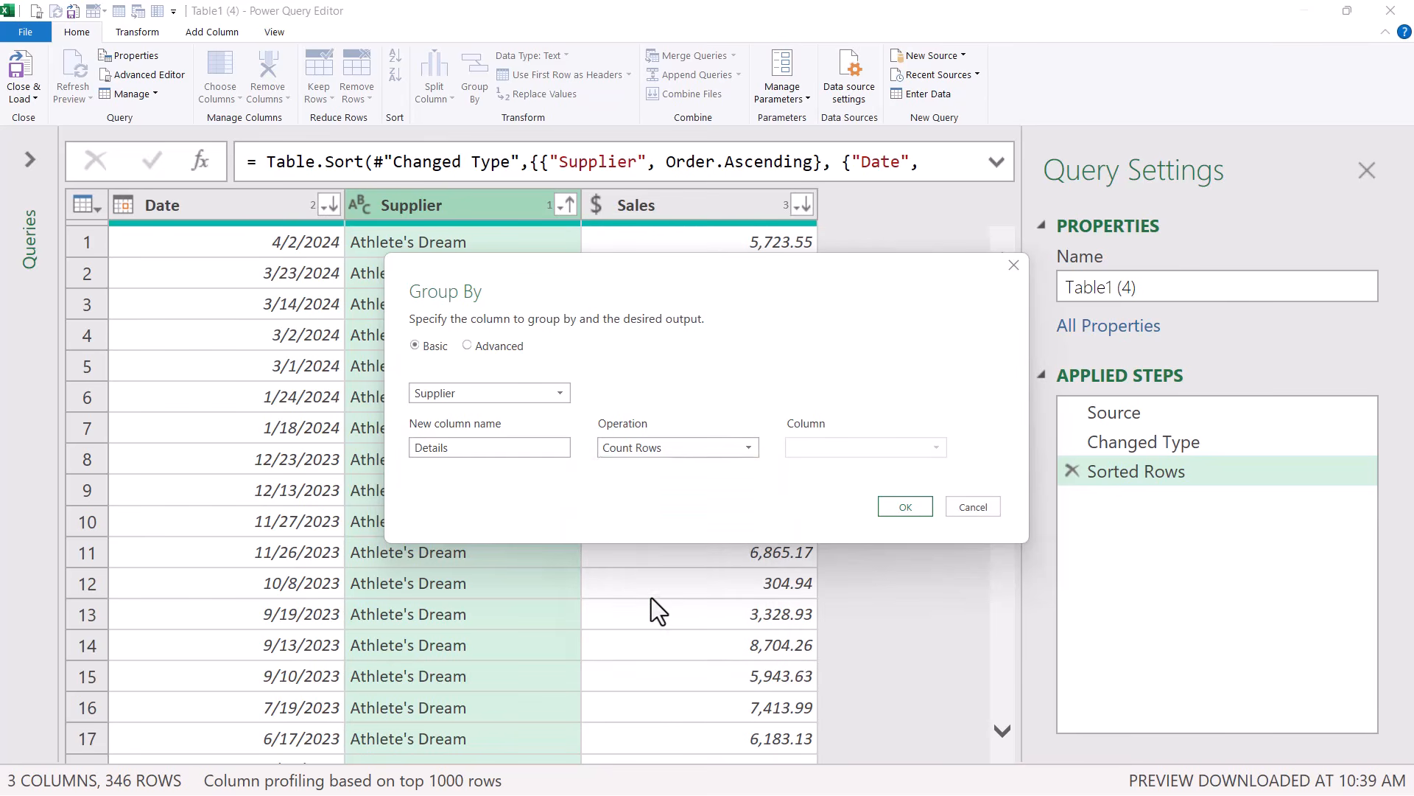
left_click(888, 510)
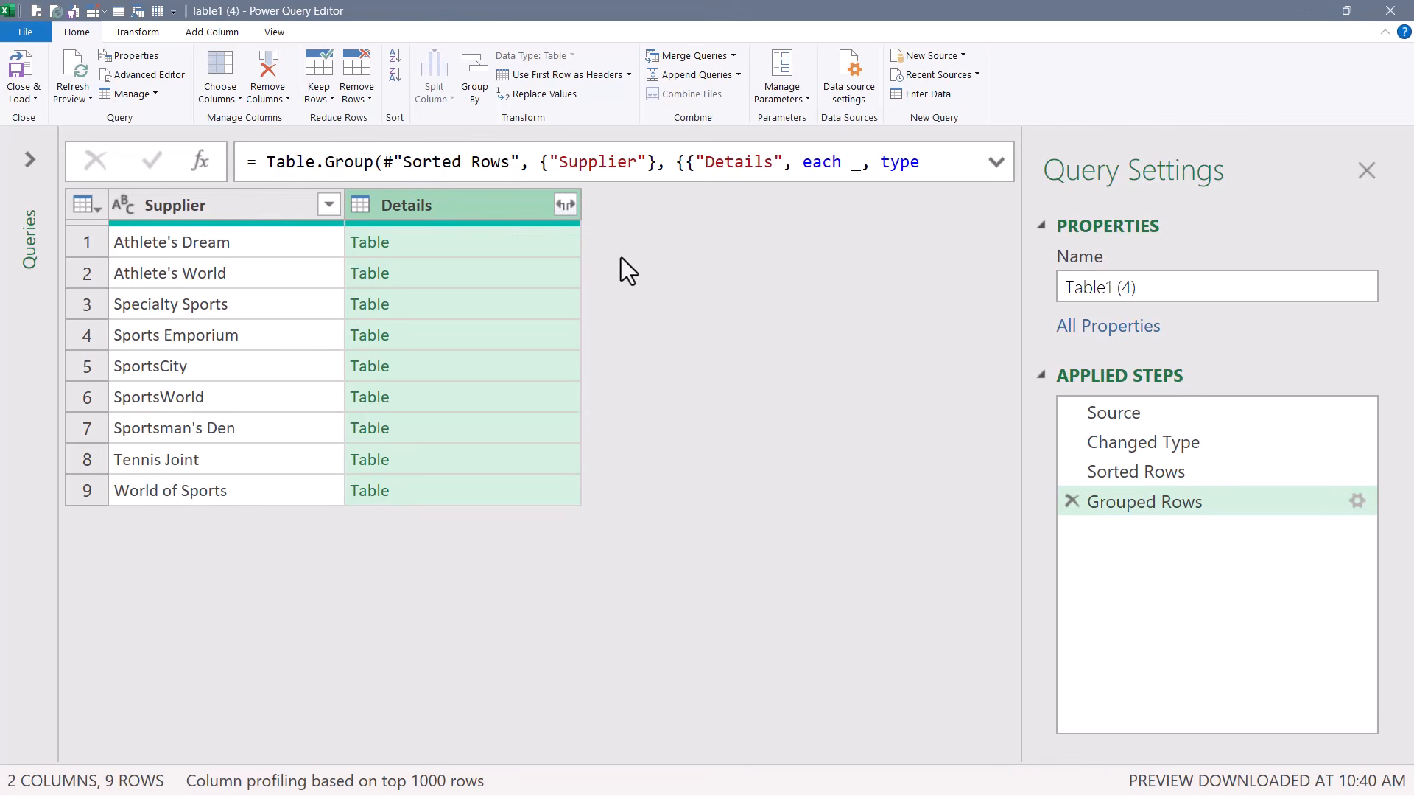
Preview the nested Details tables for the first few suppliers.
left_click(484, 245)
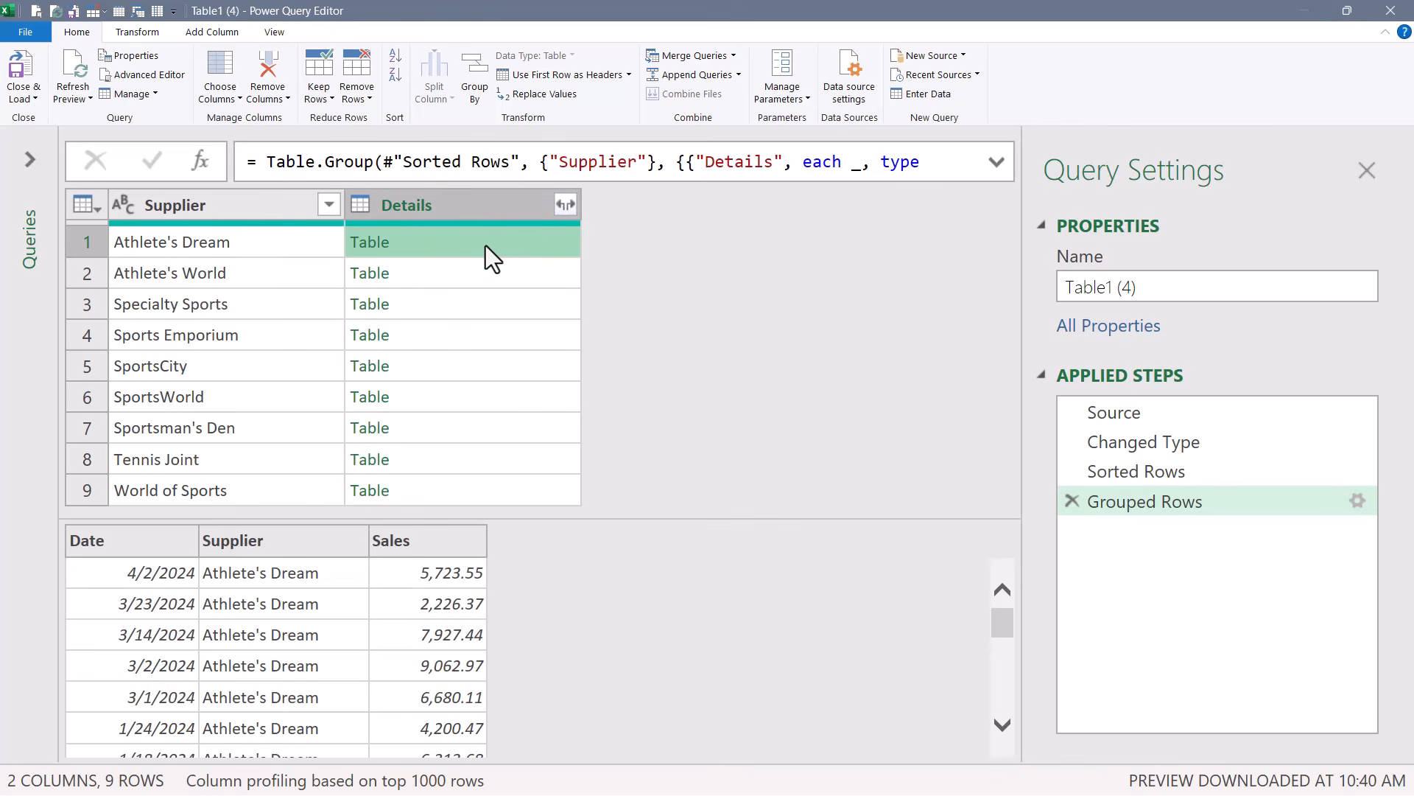
left_click(485, 271)
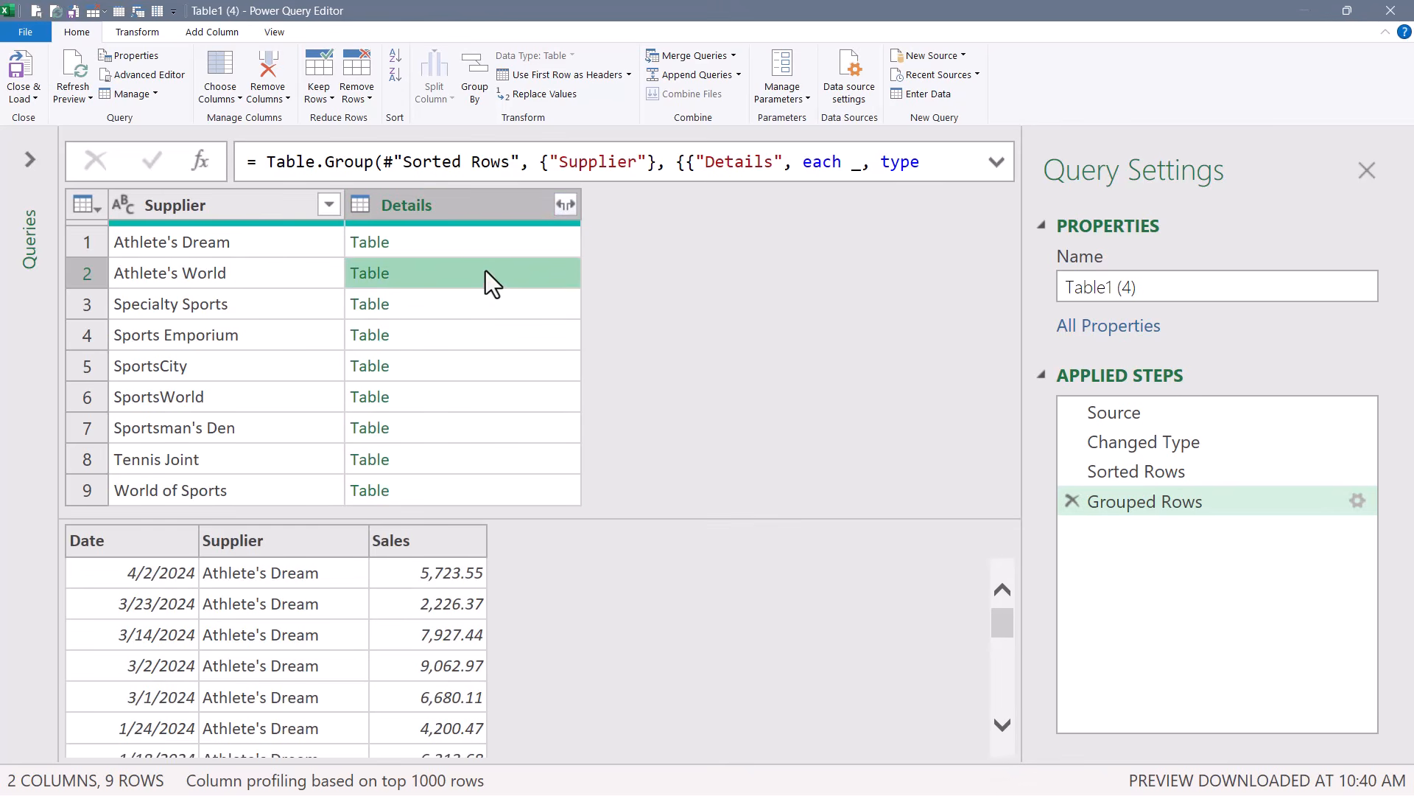
left_click(488, 305)
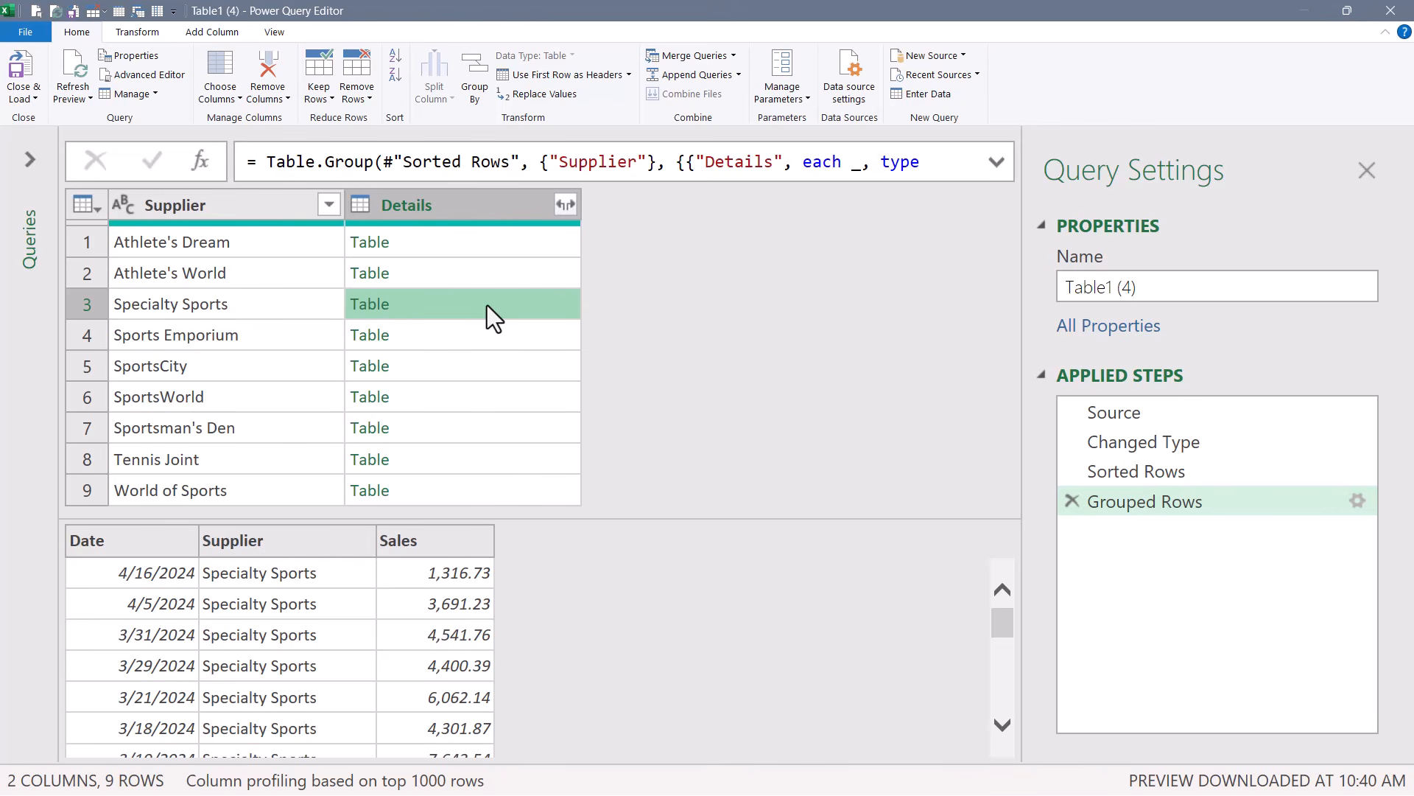
Add a custom column with the formula Table.FirstN([Details], 1) to keep each supplier's first row.
left_click(221, 24)
left_click(82, 74)
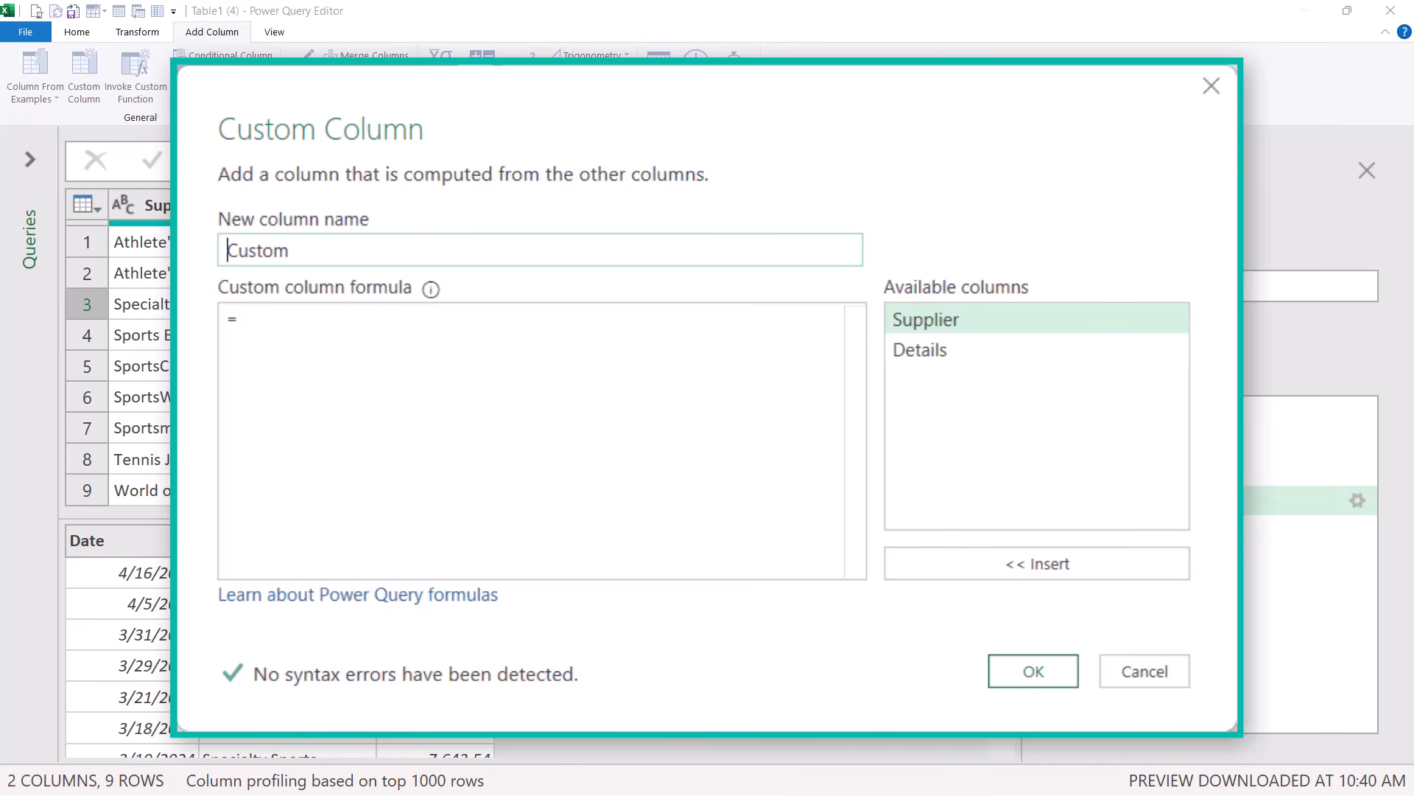
left_click(372, 341)
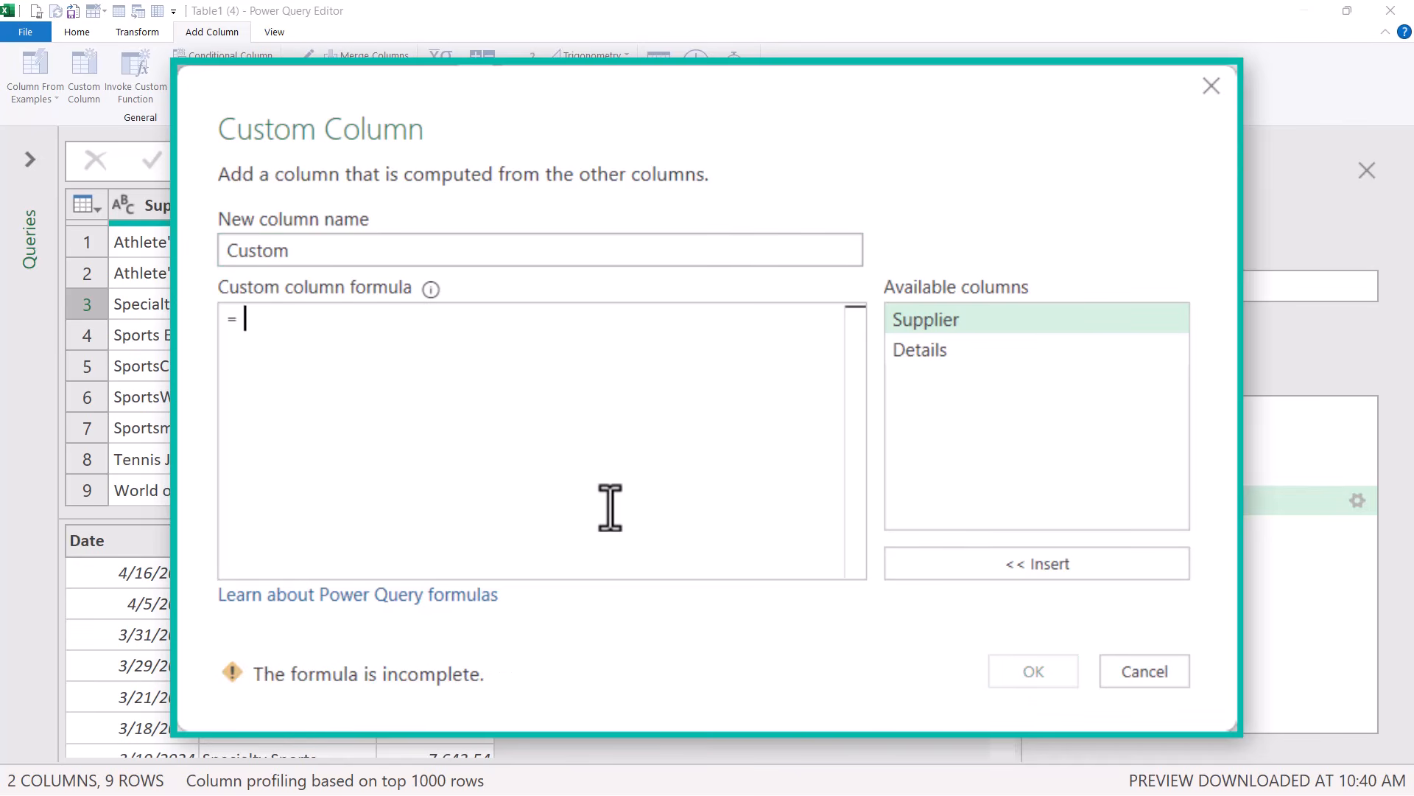
type("fir")
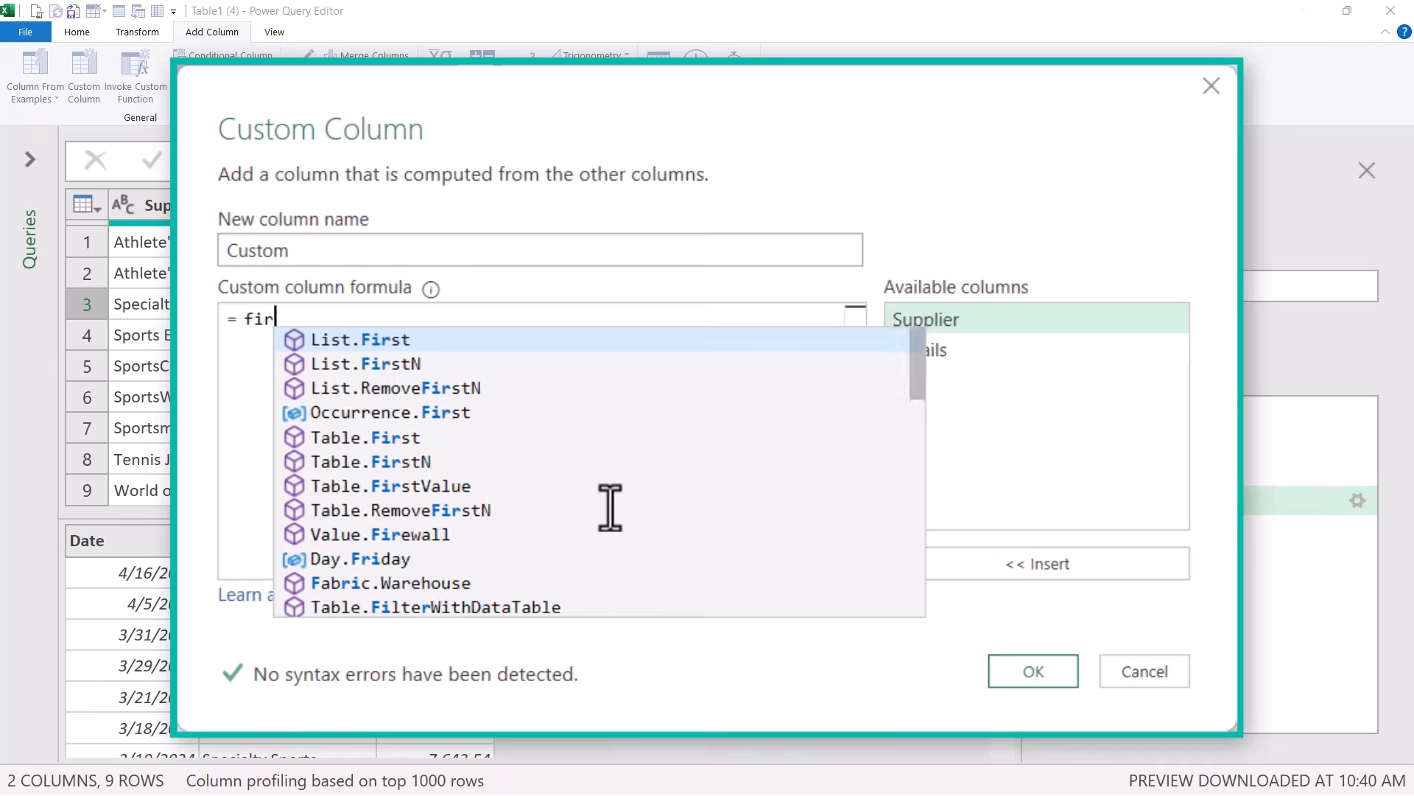
type("stn")
key("Down")
key("Down")
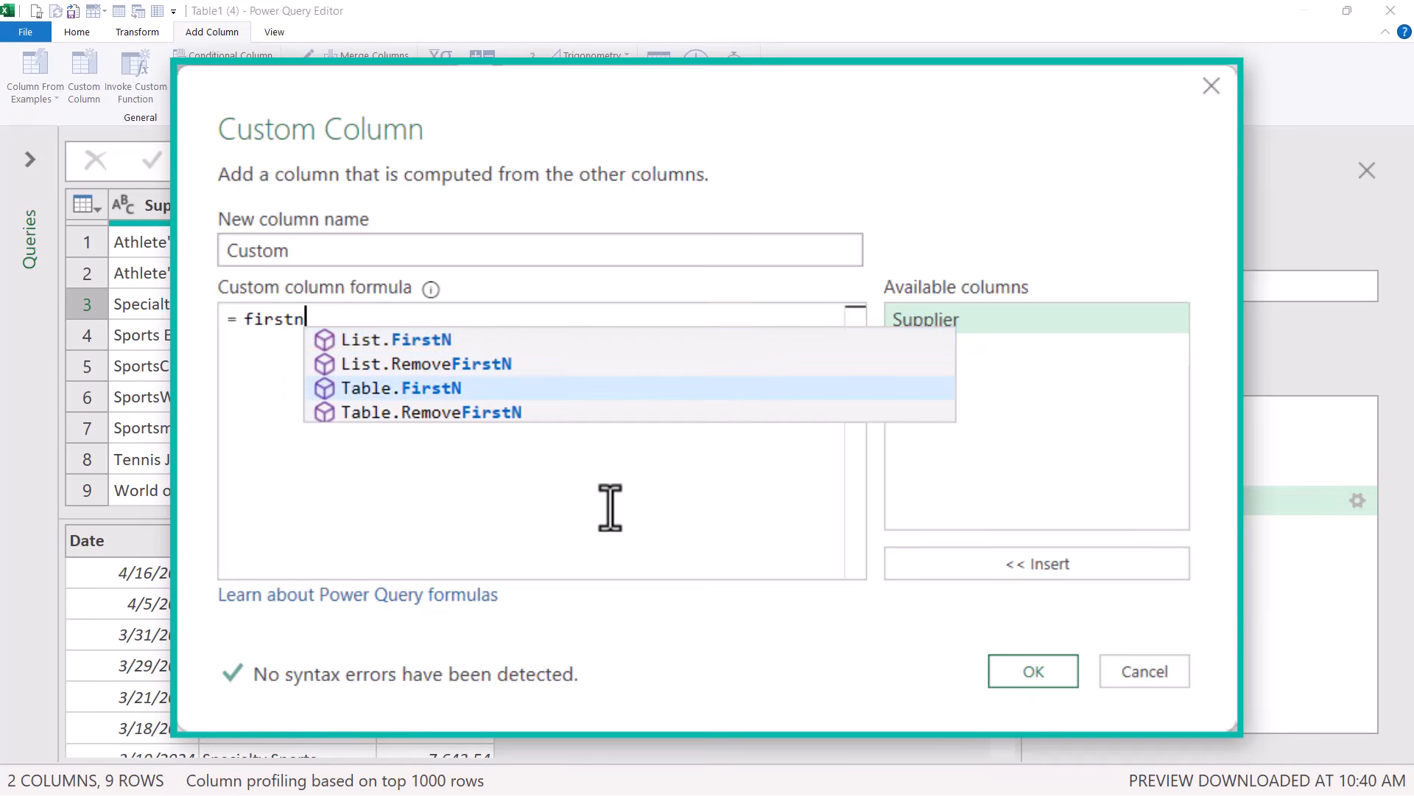
key("Tab")
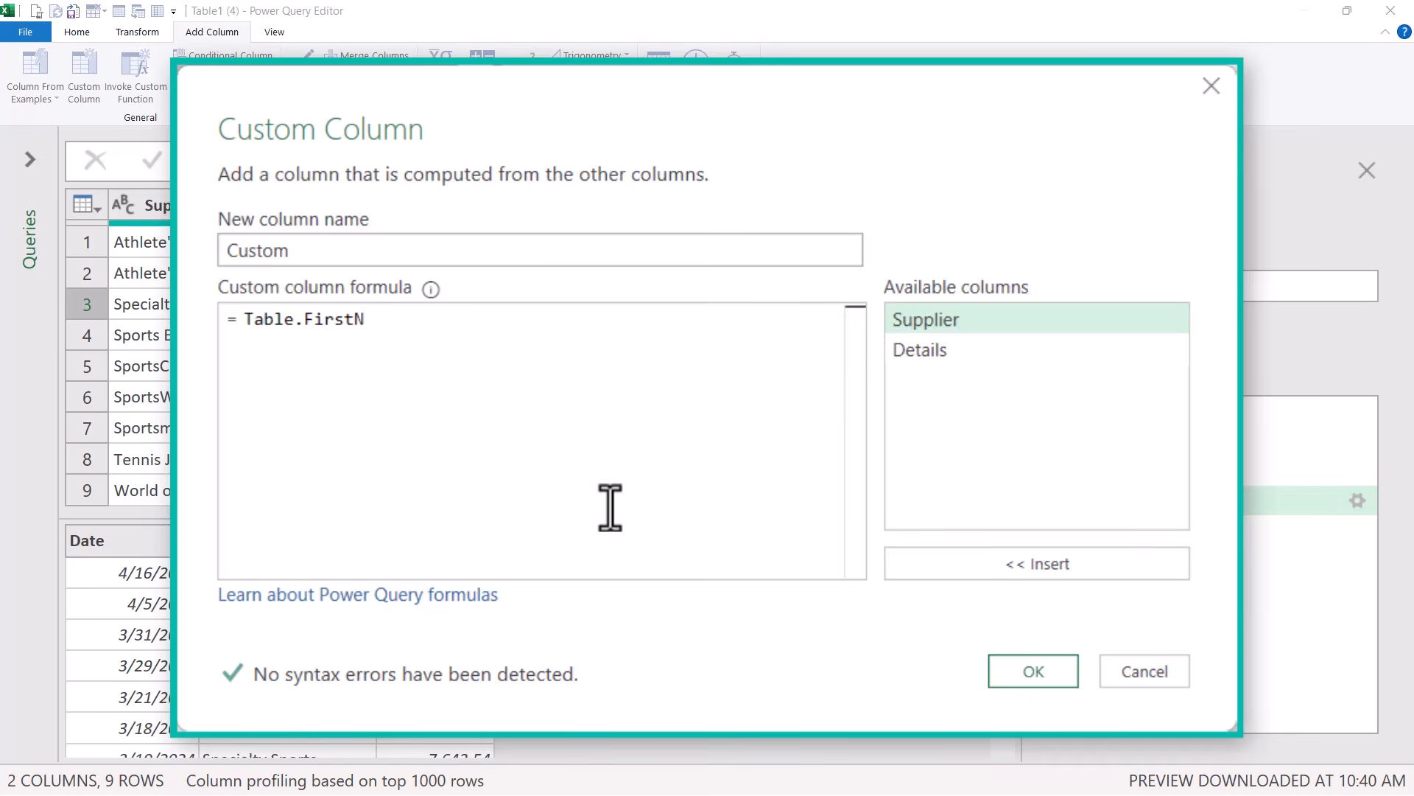
type("(")
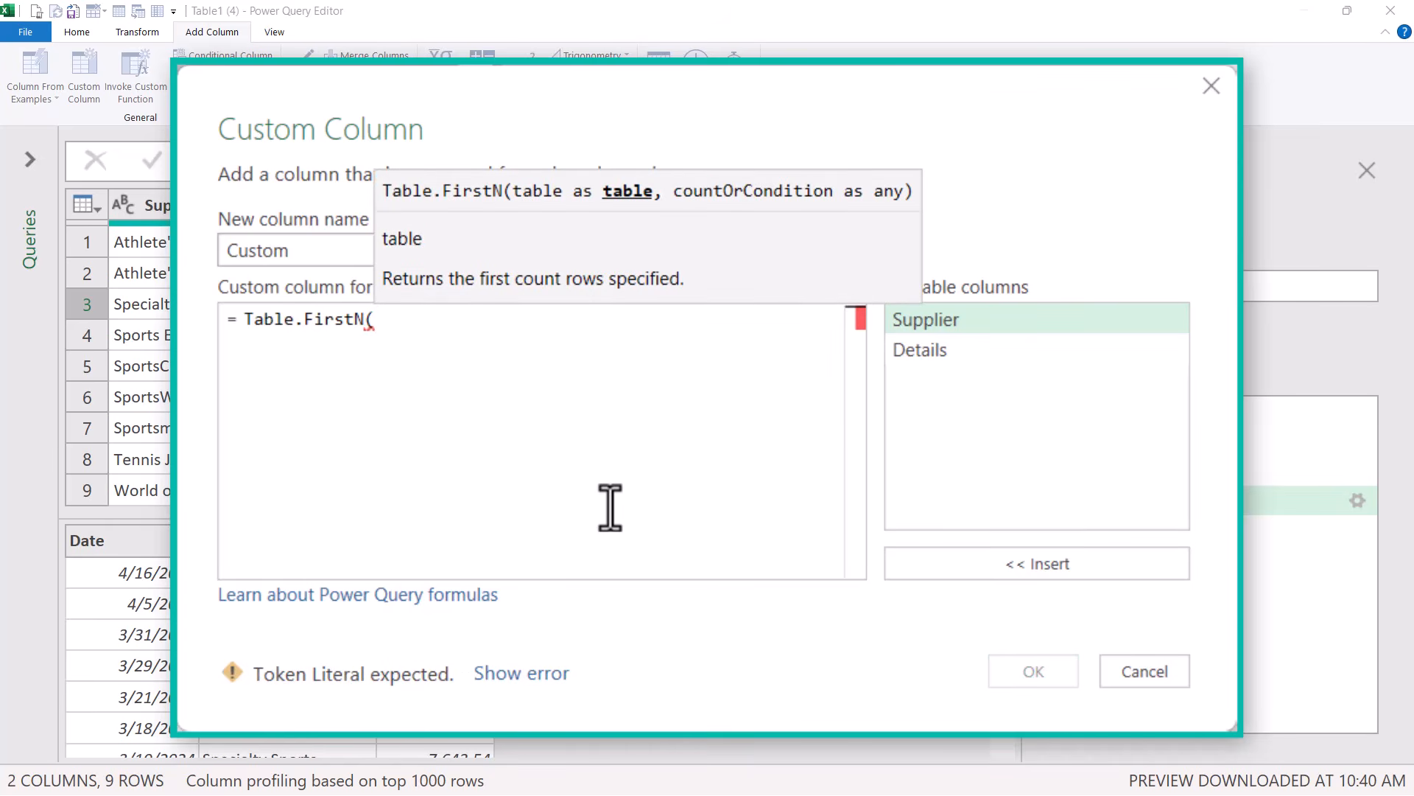
double_click(974, 351)
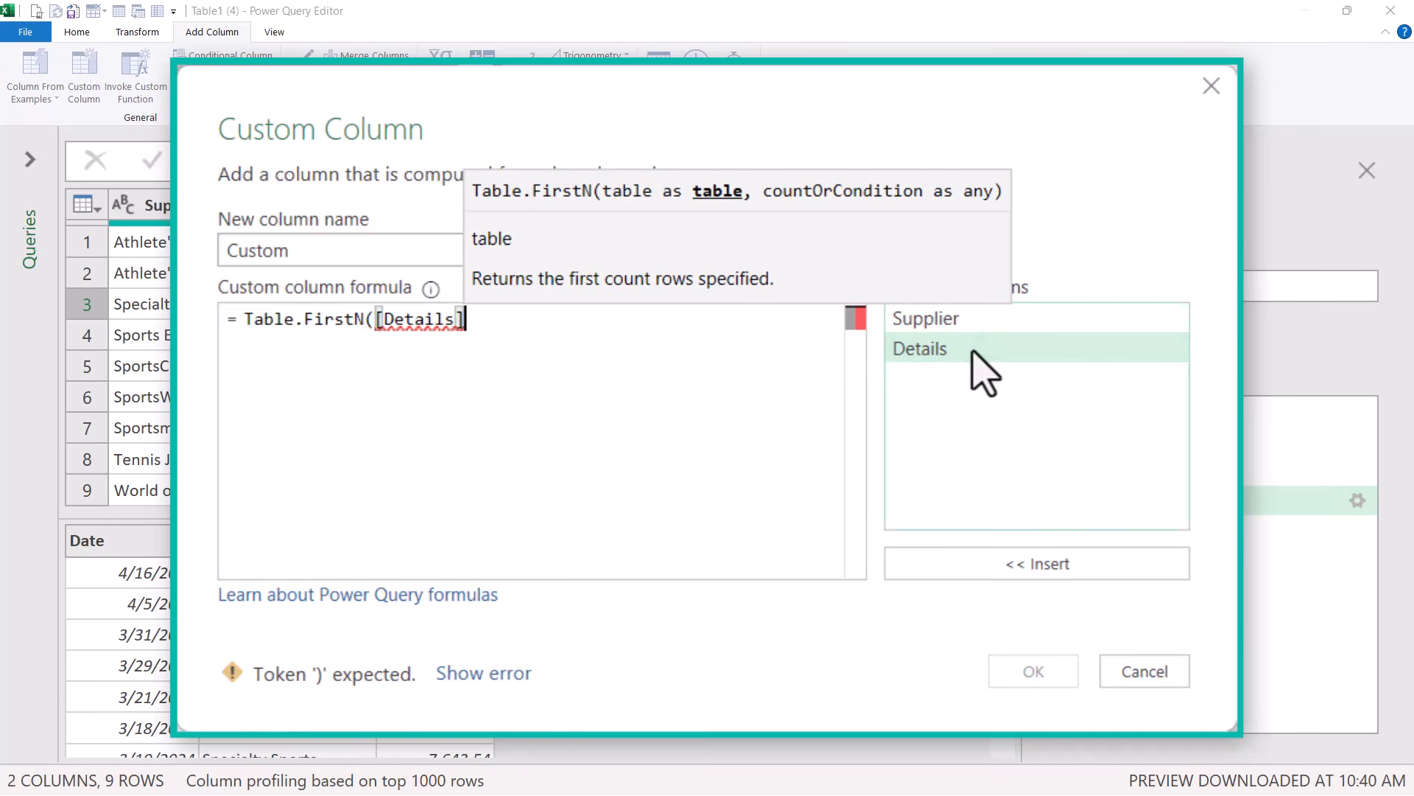
type(",")
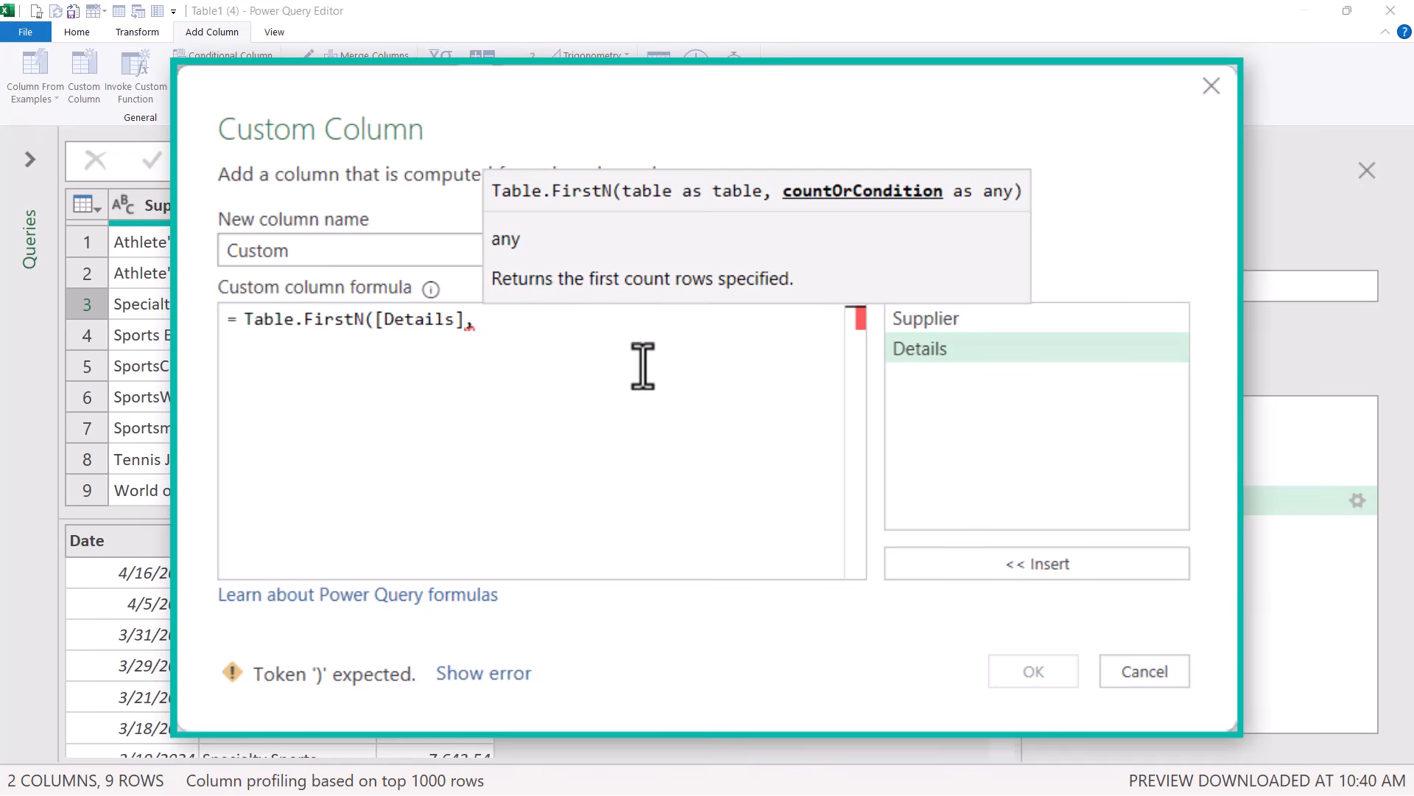
type("1)")
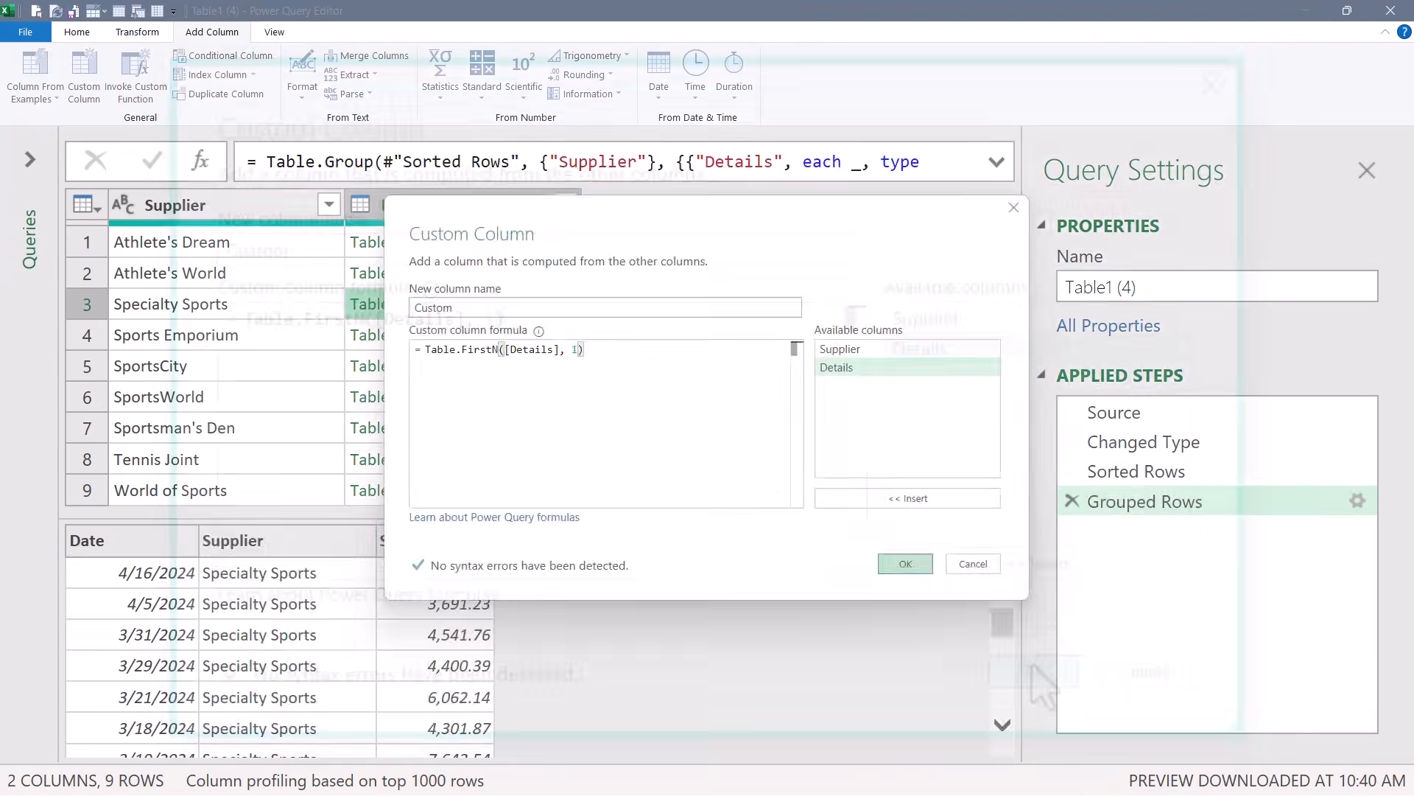
left_click(905, 563)
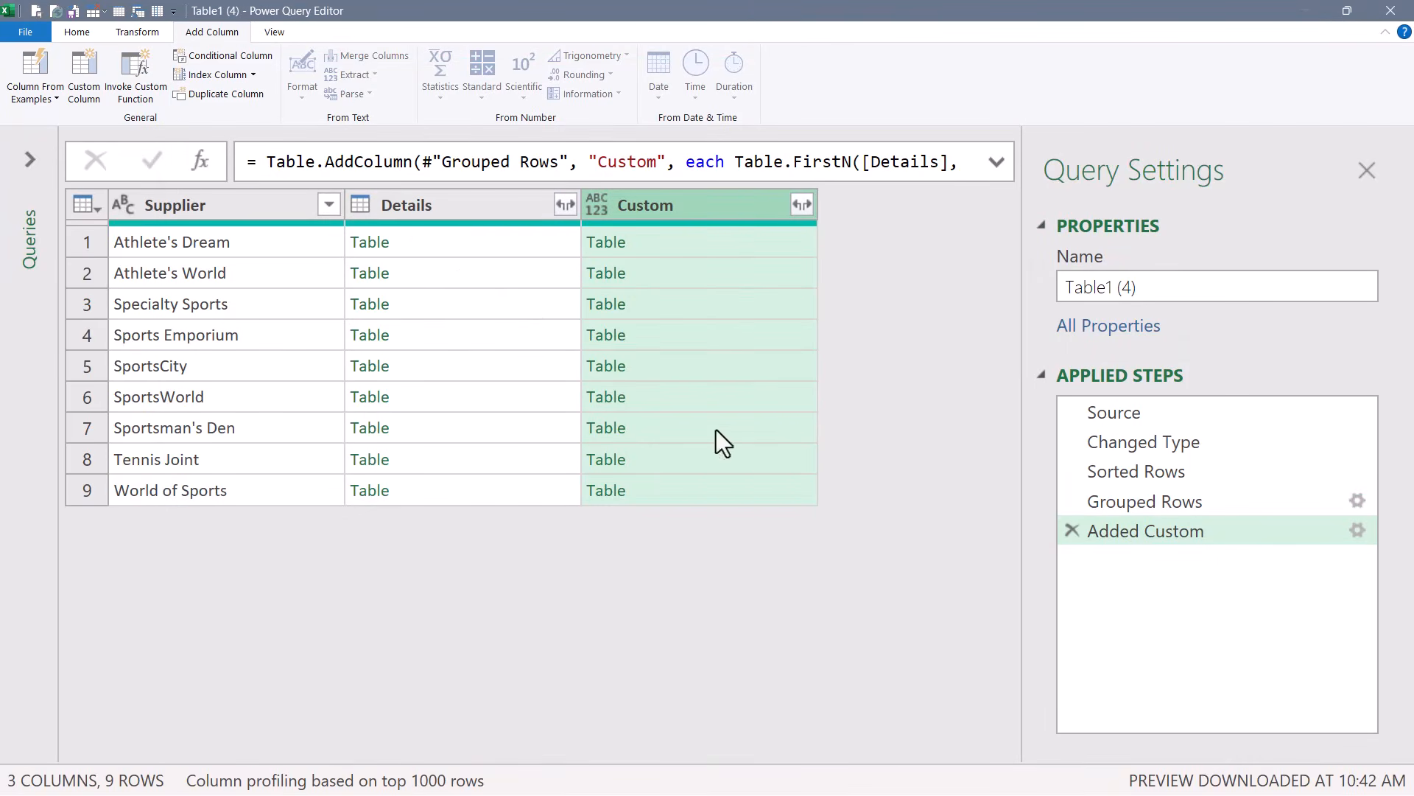
Compare the Details and Custom table previews, then remove the Details column.
left_click(432, 244)
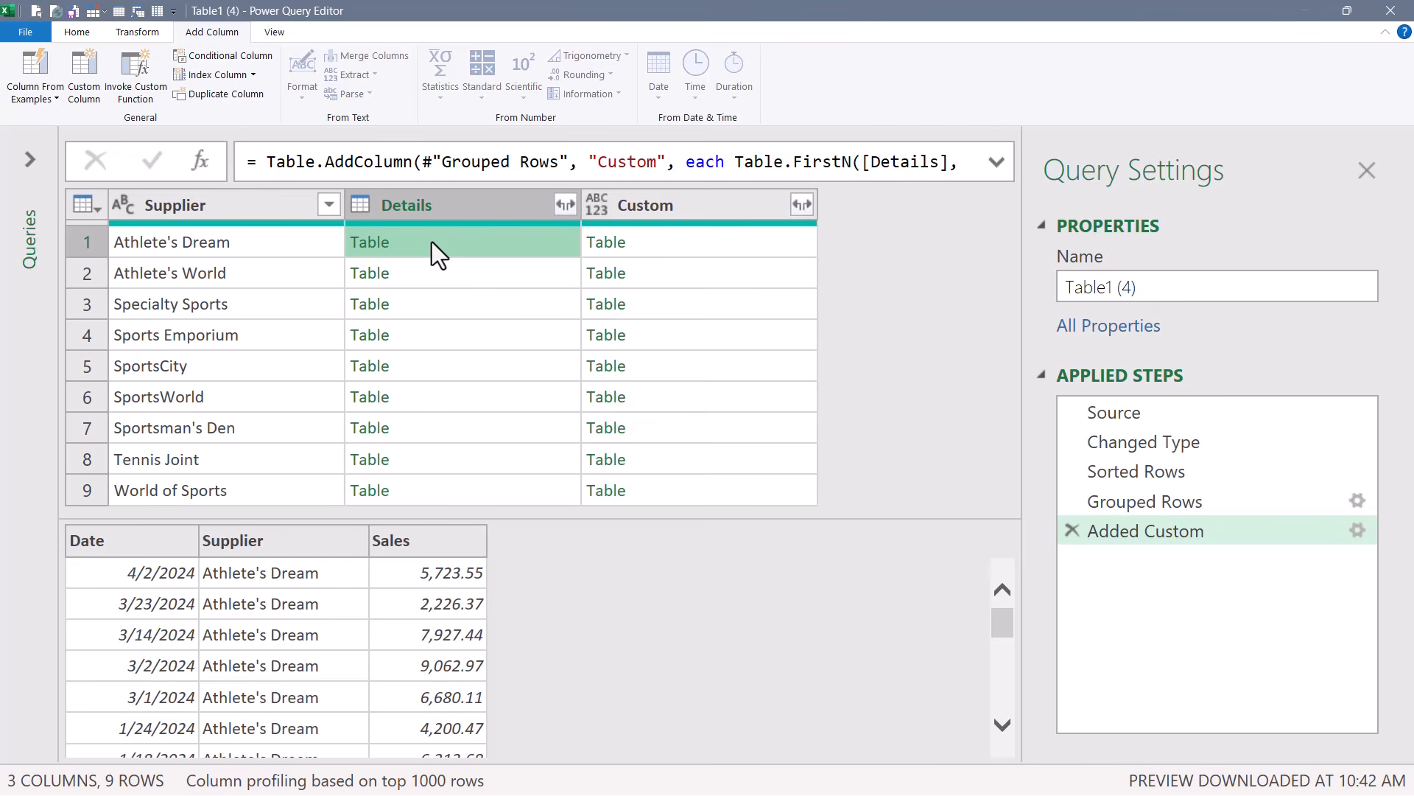
left_click(678, 239)
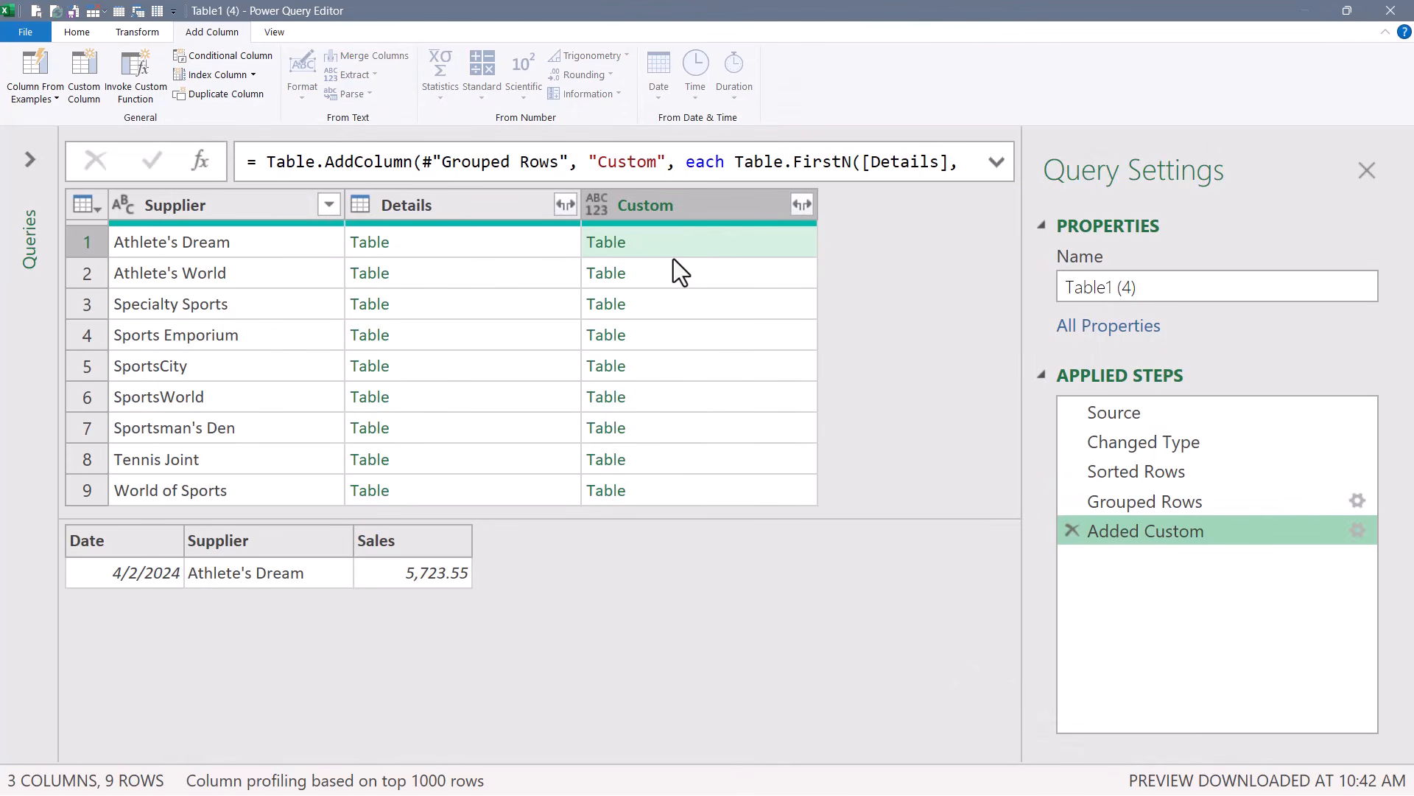
left_click(488, 209)
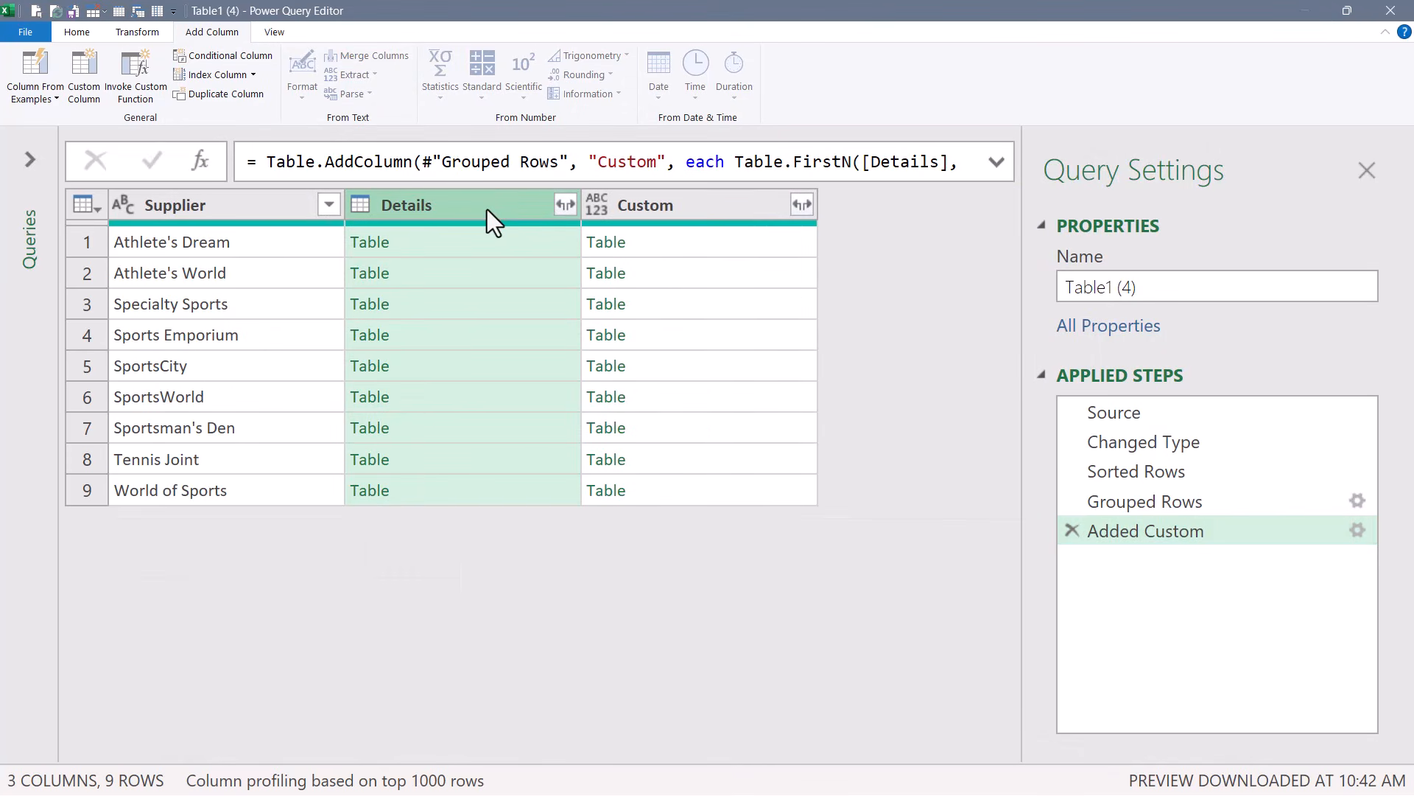
key("Delete")
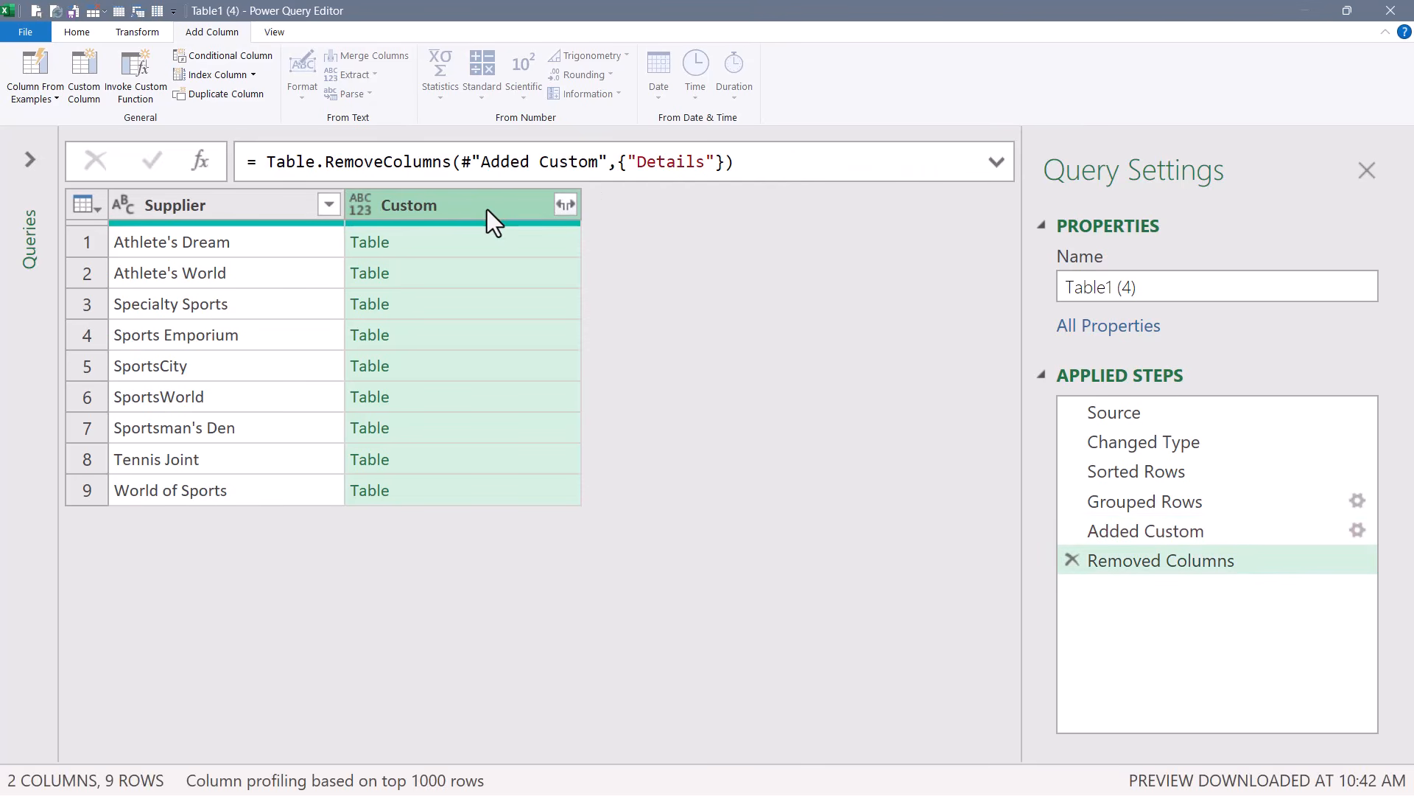
Expand the Custom column to Date and Sales only, without using the original column name as prefix.
left_click(565, 204)
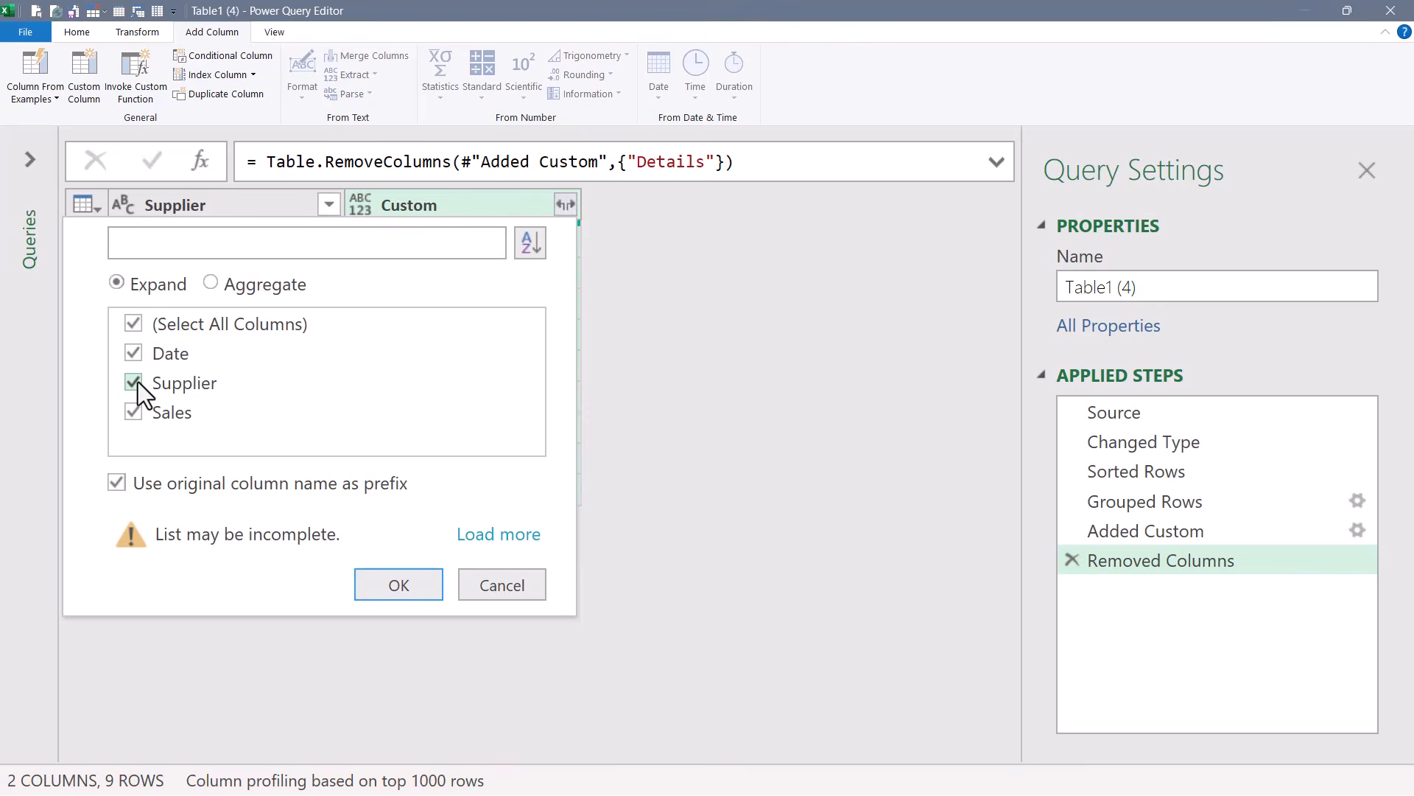
left_click(134, 381)
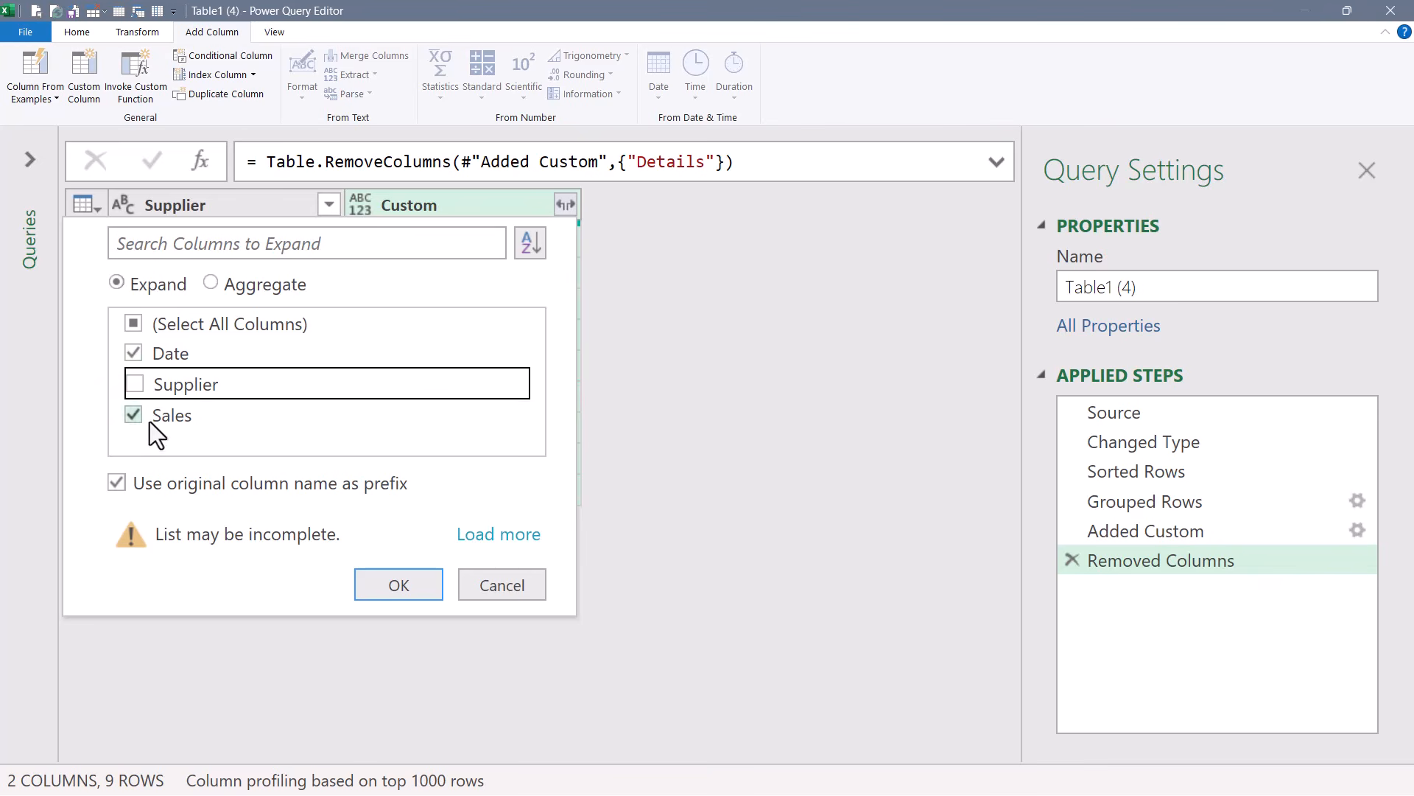
left_click(118, 483)
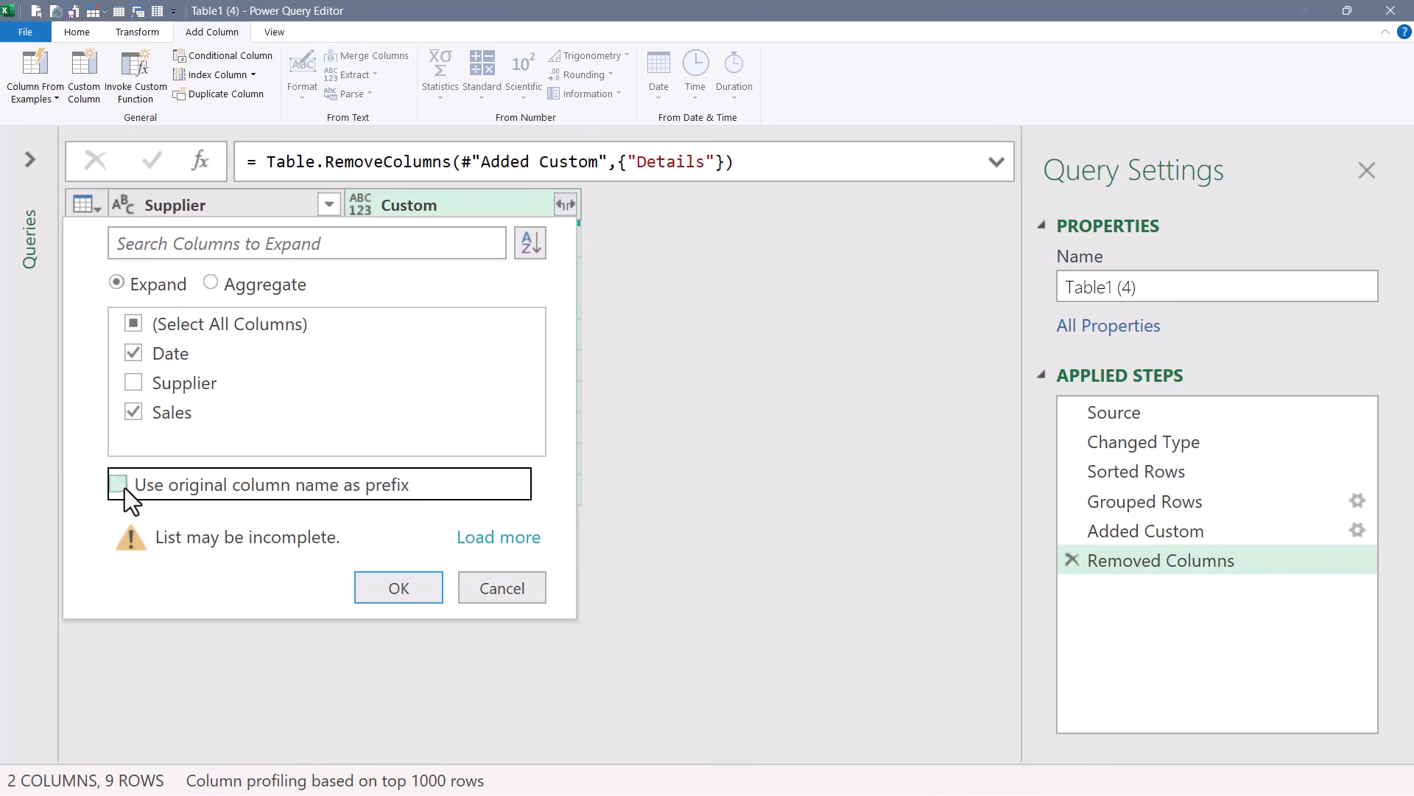
left_click(413, 590)
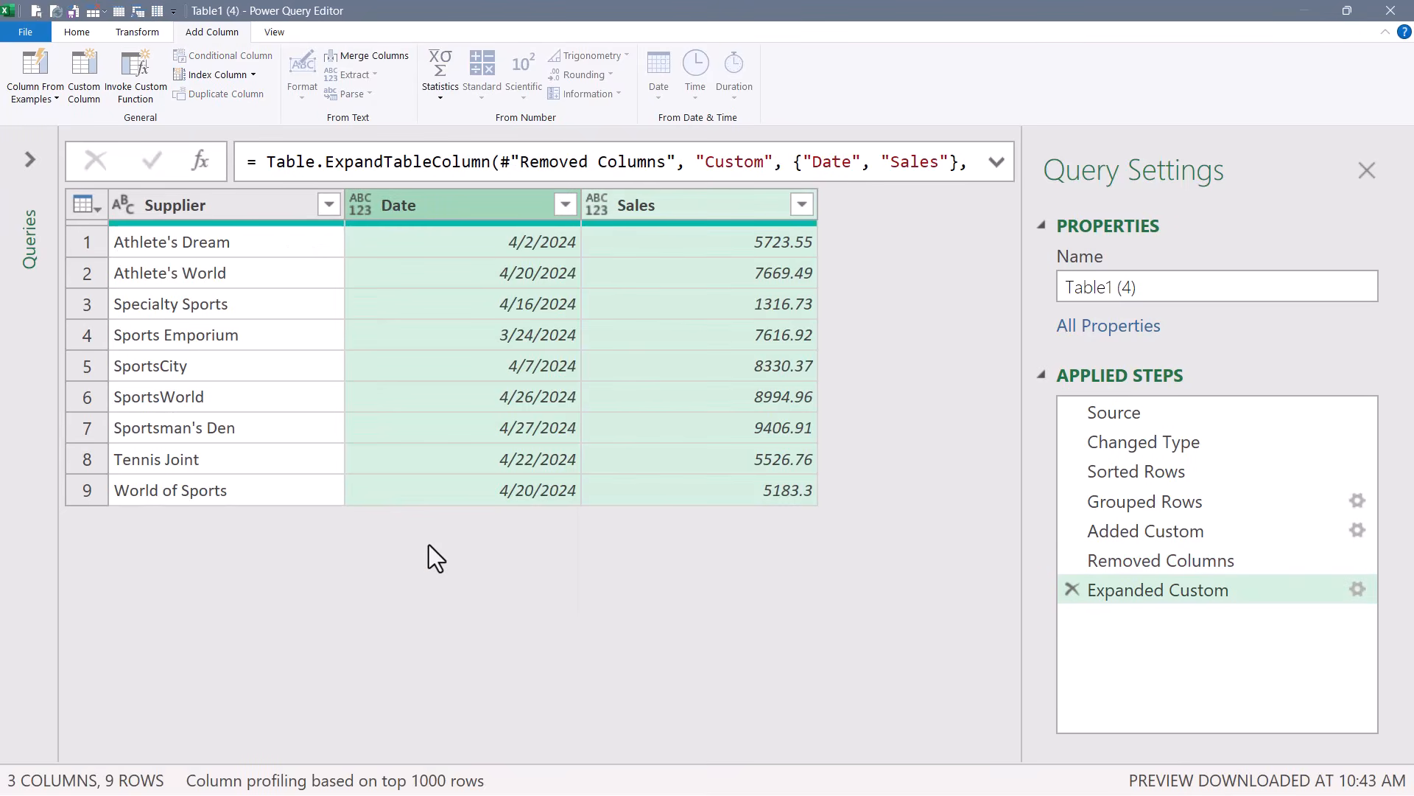
Move the Date column to the first position, before Supplier.
left_click(440, 205)
left_click_drag(441, 204, 226, 218)
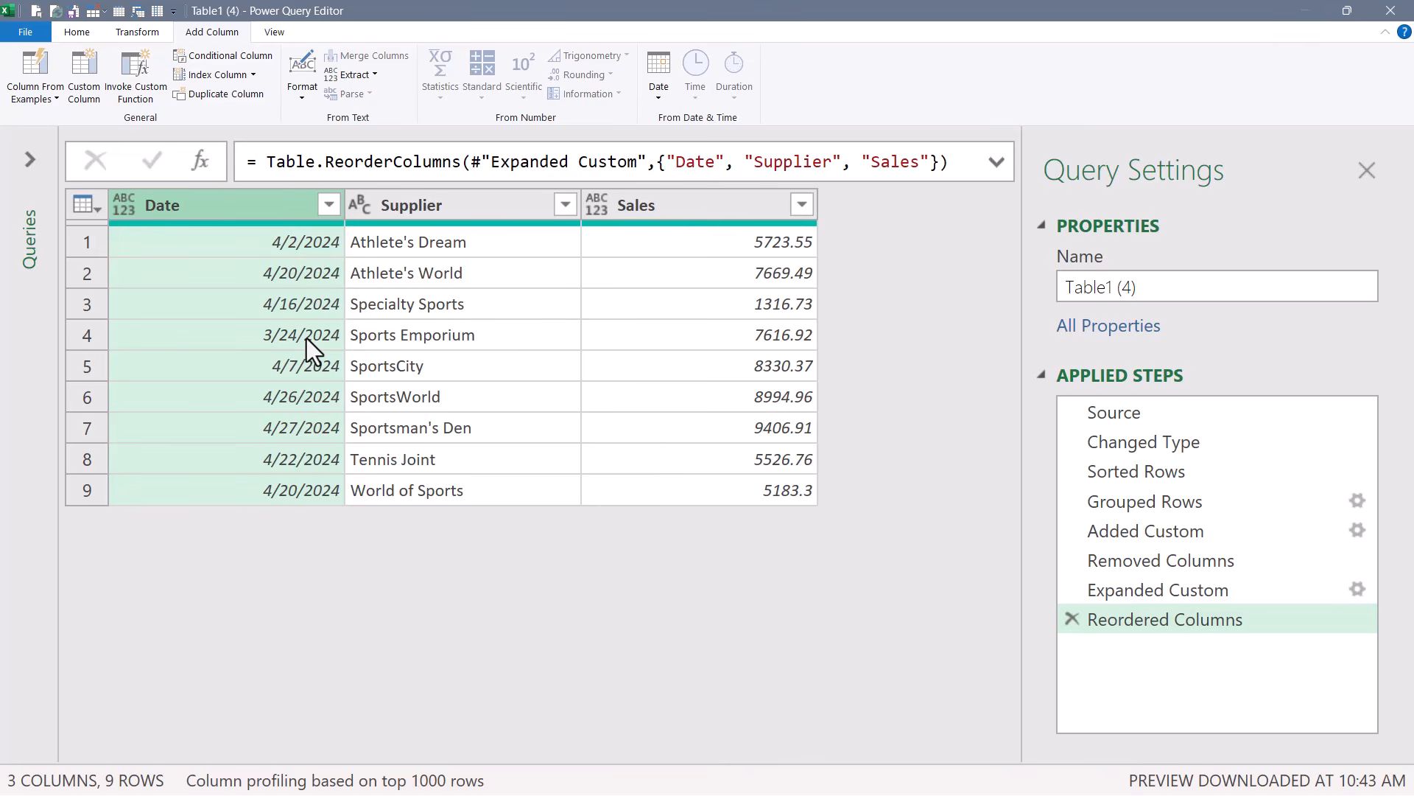
Set the Date column's type to Date and the Sales column's type to Currency.
left_click(125, 205)
left_click(130, 294)
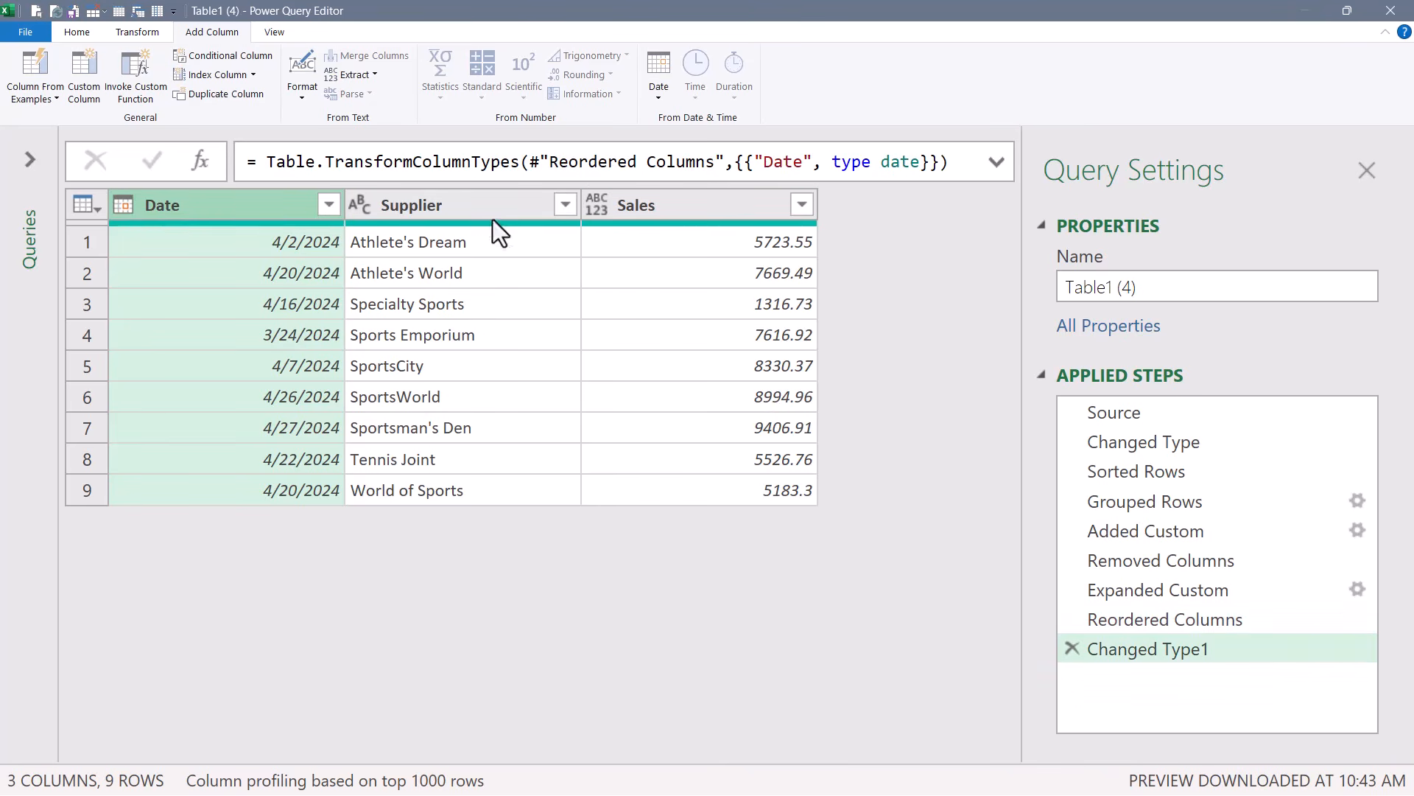
left_click(593, 202)
left_click(439, 212)
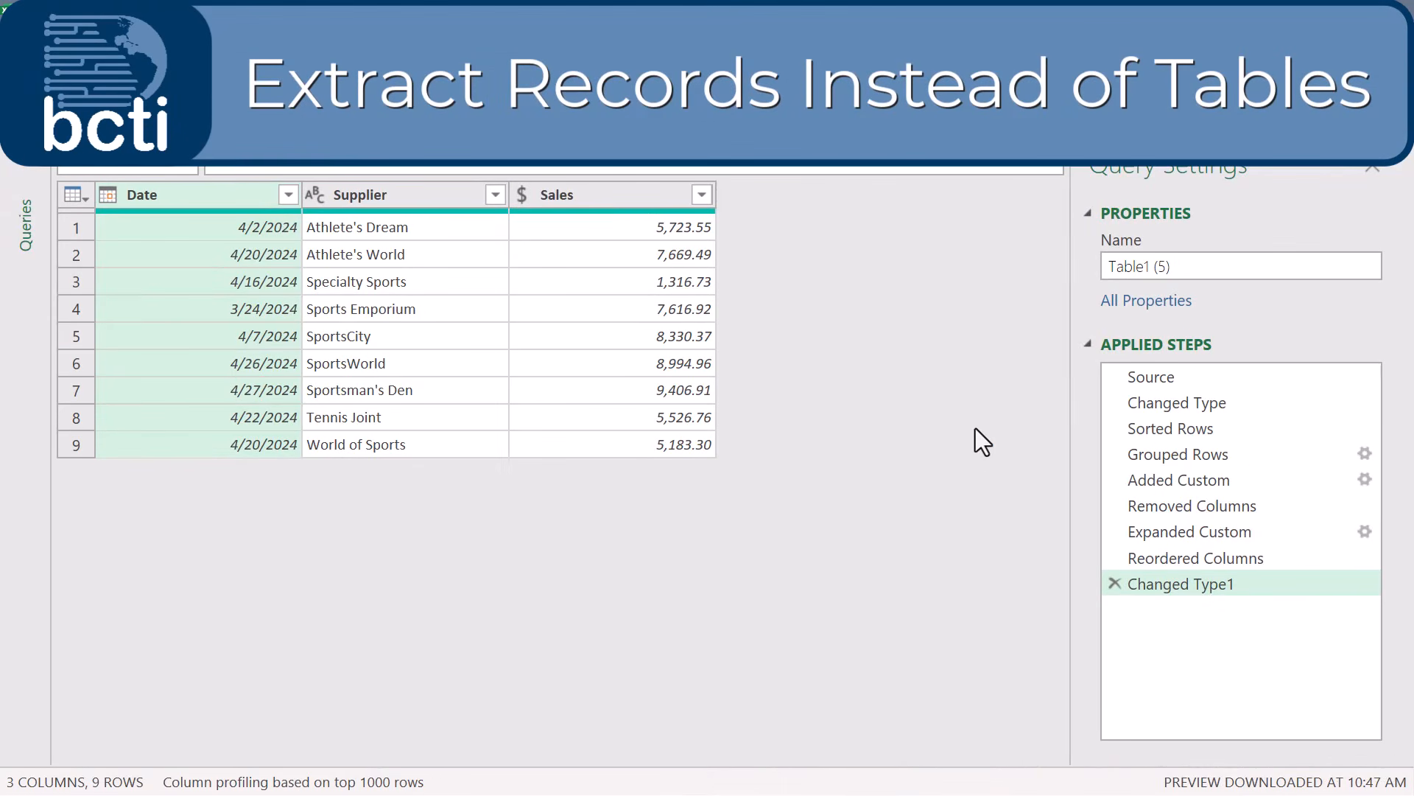
In the fifth query, edit the Added Custom step's formula to Table.First([Details]) so it returns records.
left_click(1183, 457)
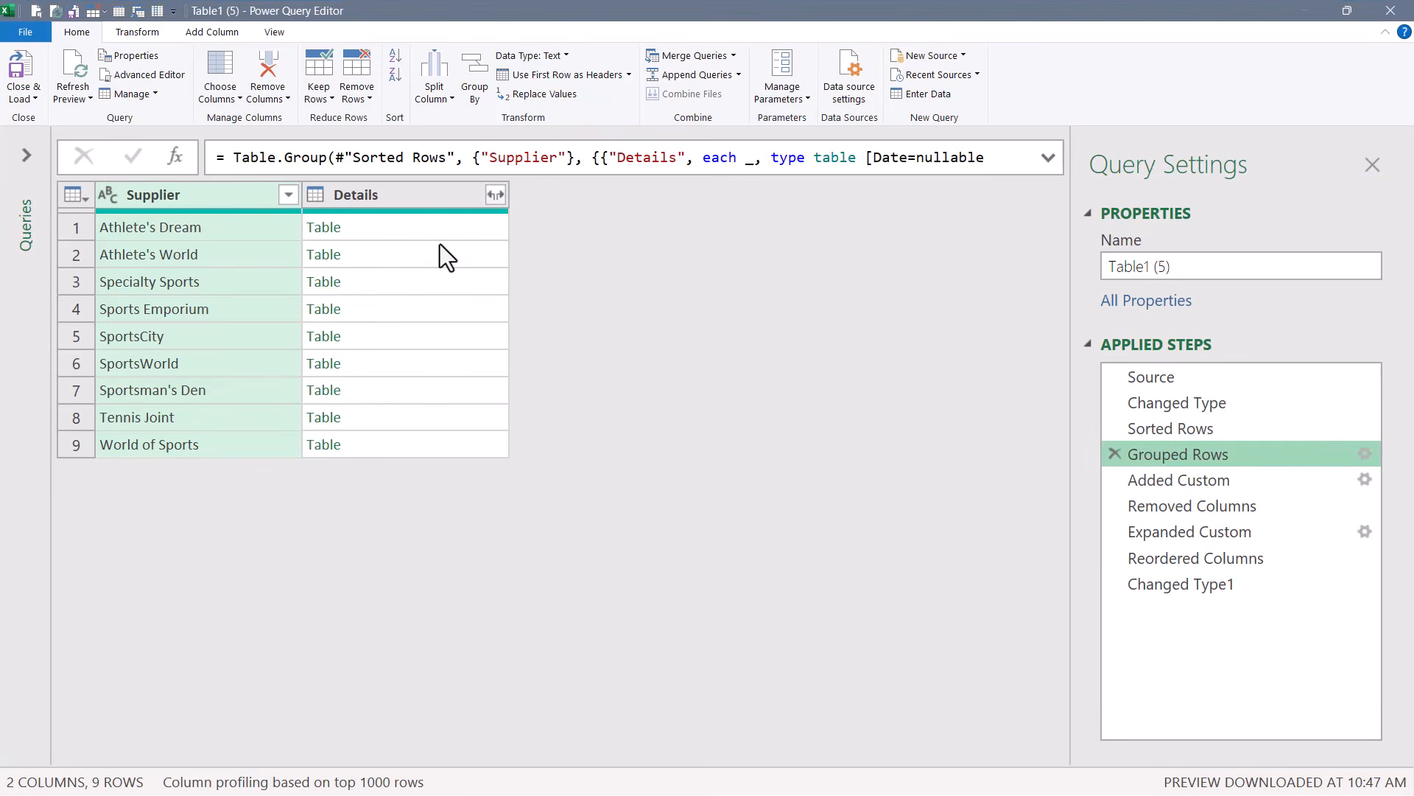
left_click(414, 227)
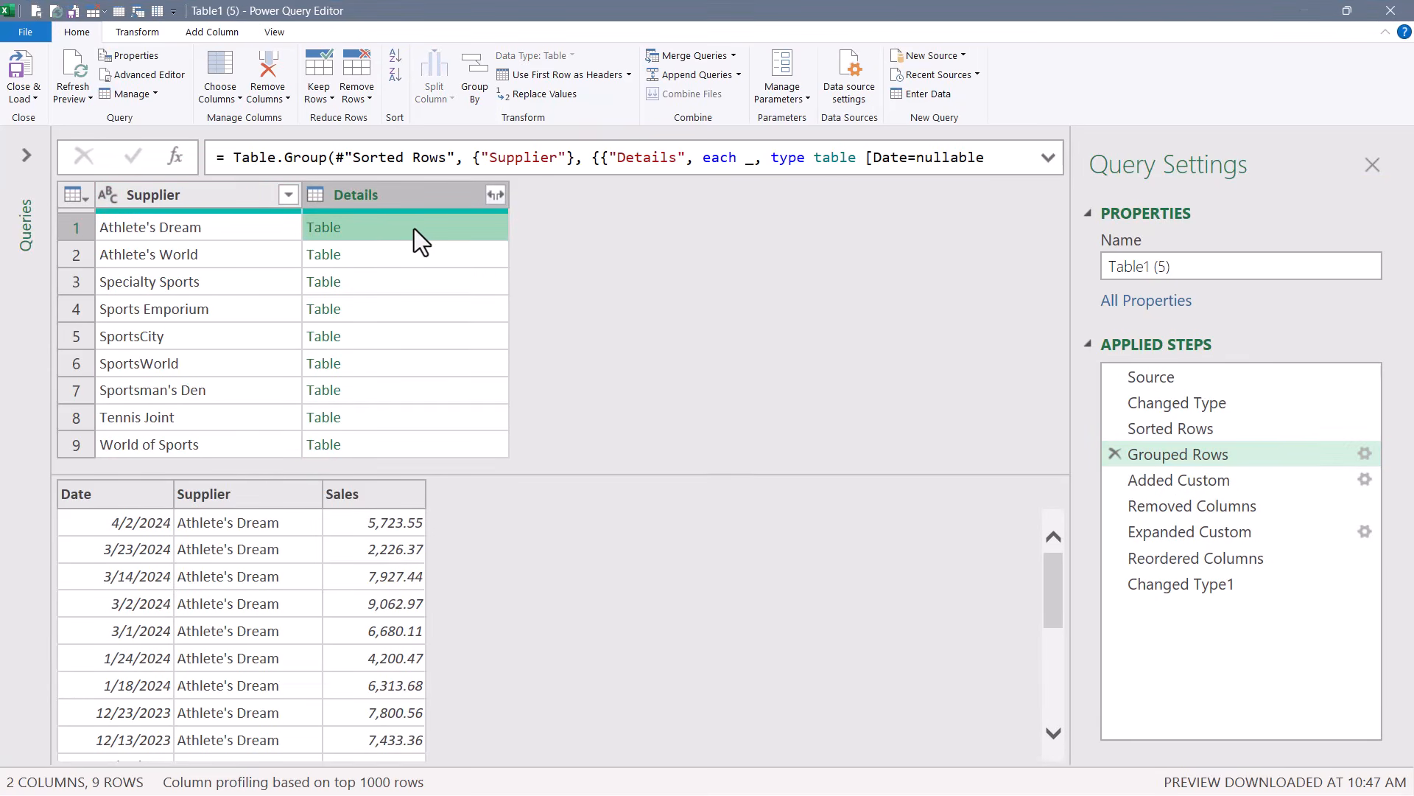
left_click(1266, 479)
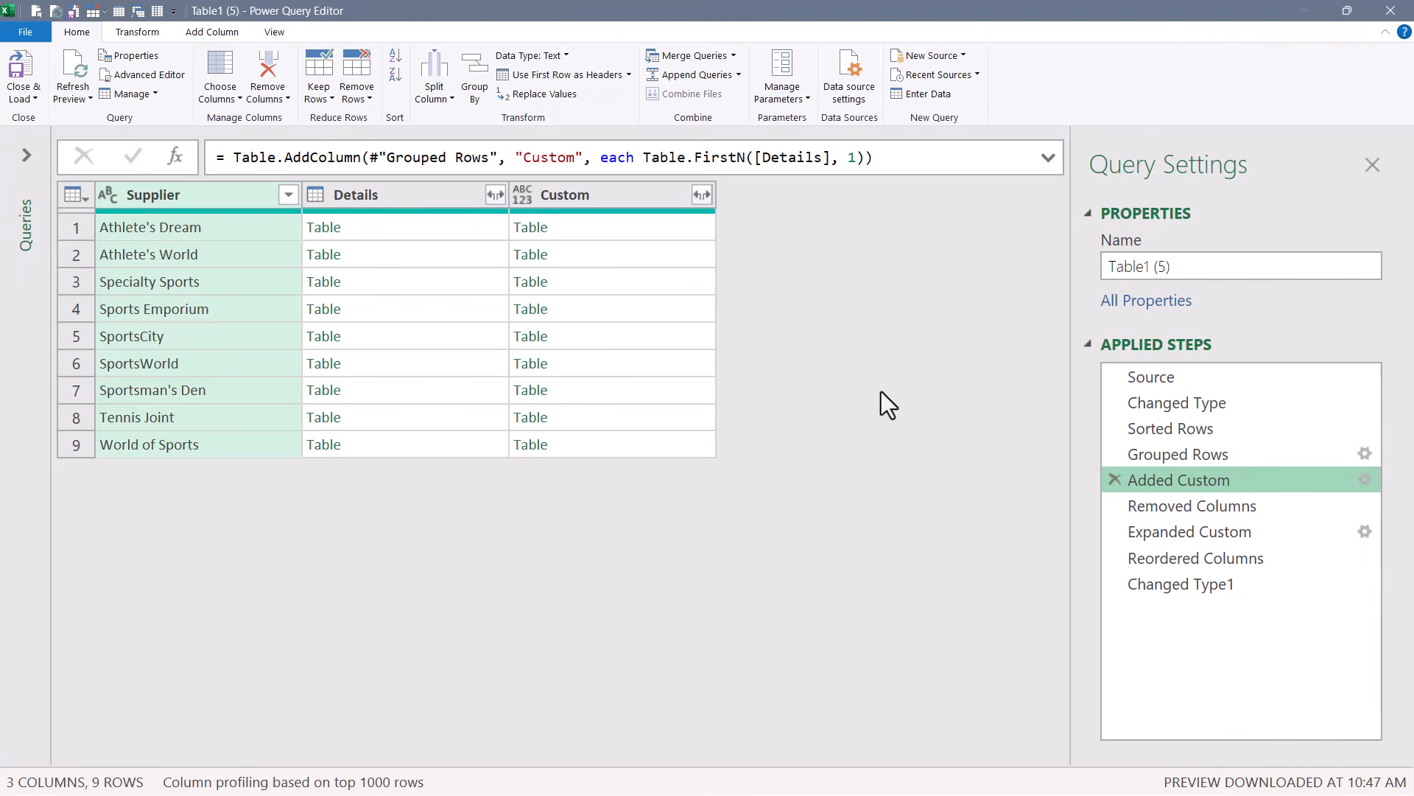
left_click(626, 223)
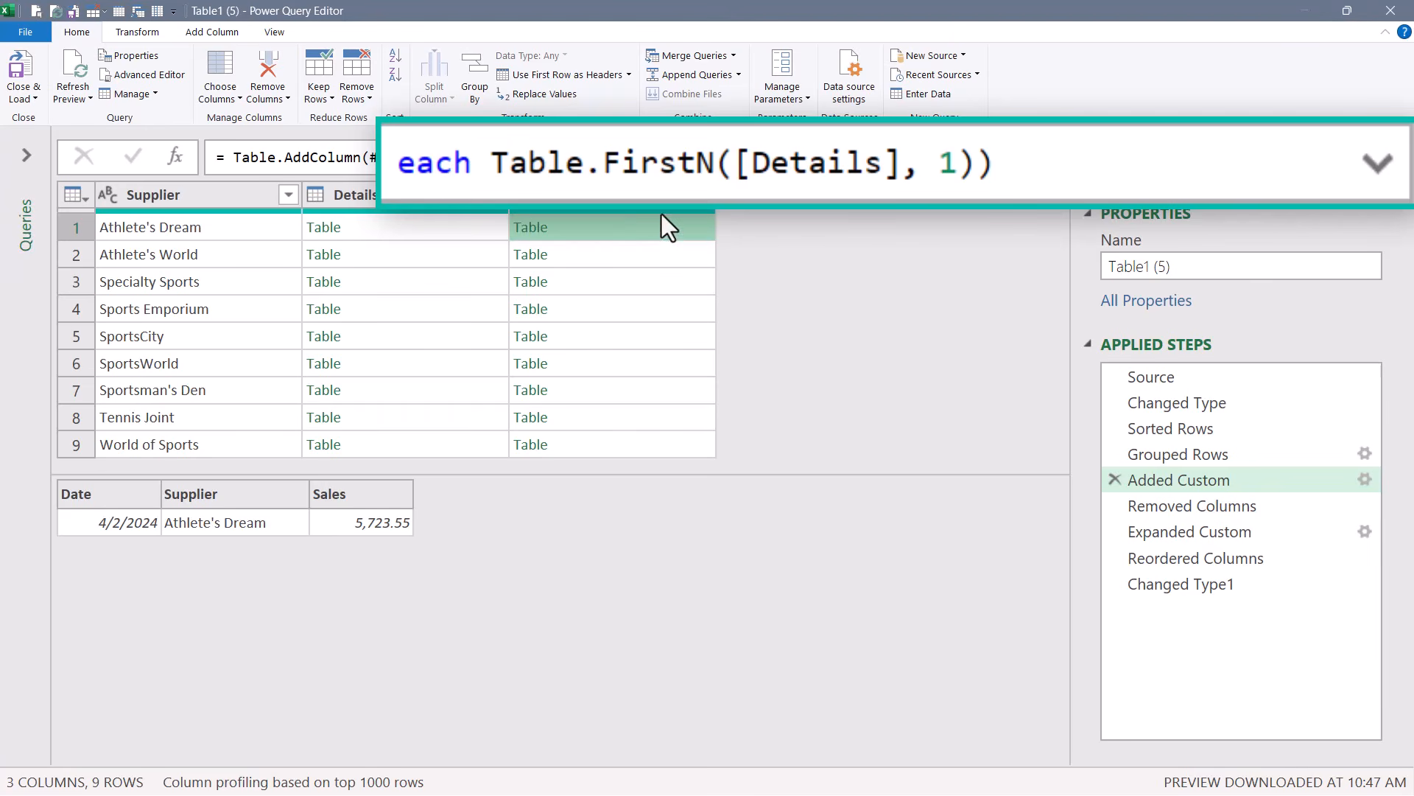
left_click_drag(483, 162, 720, 157)
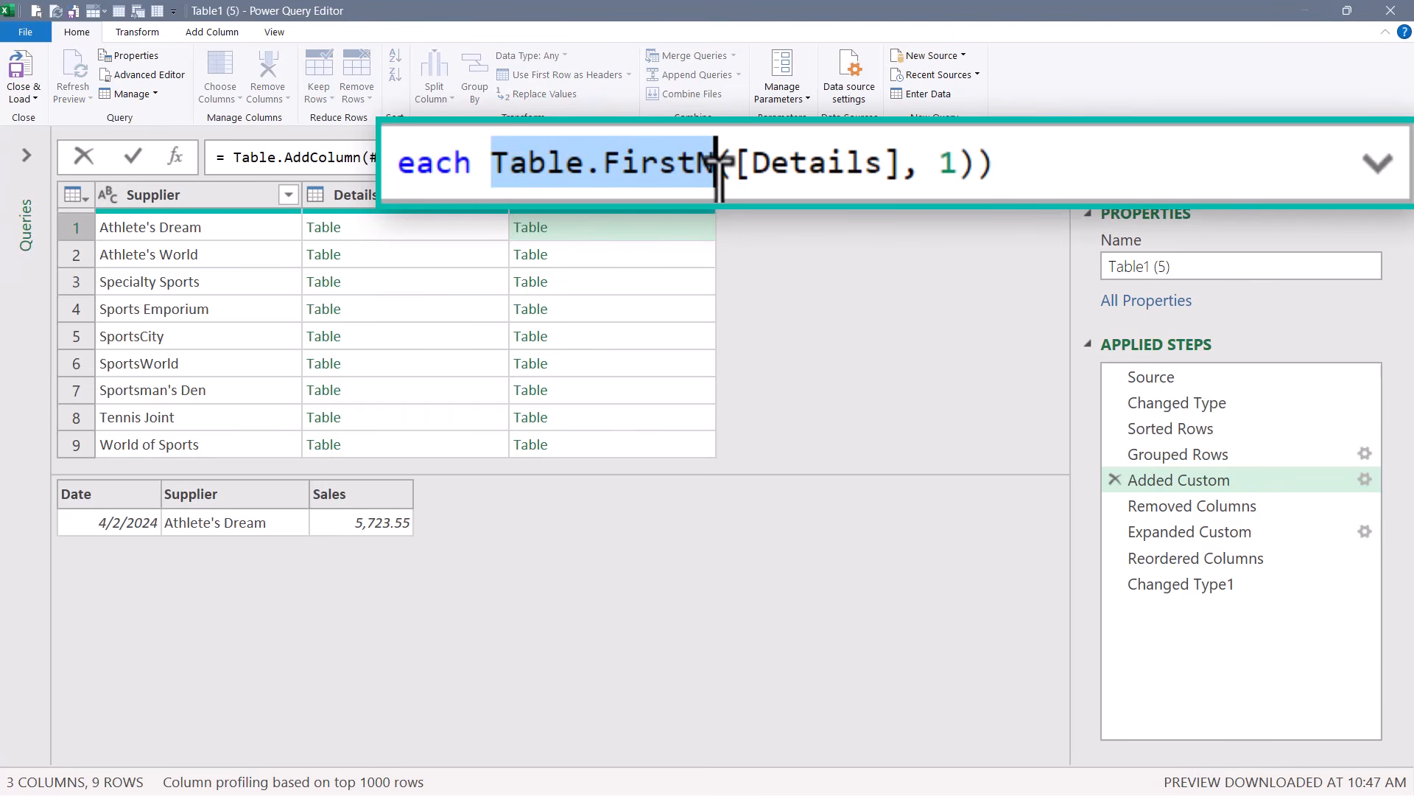
left_click(720, 157)
key("BackSpace")
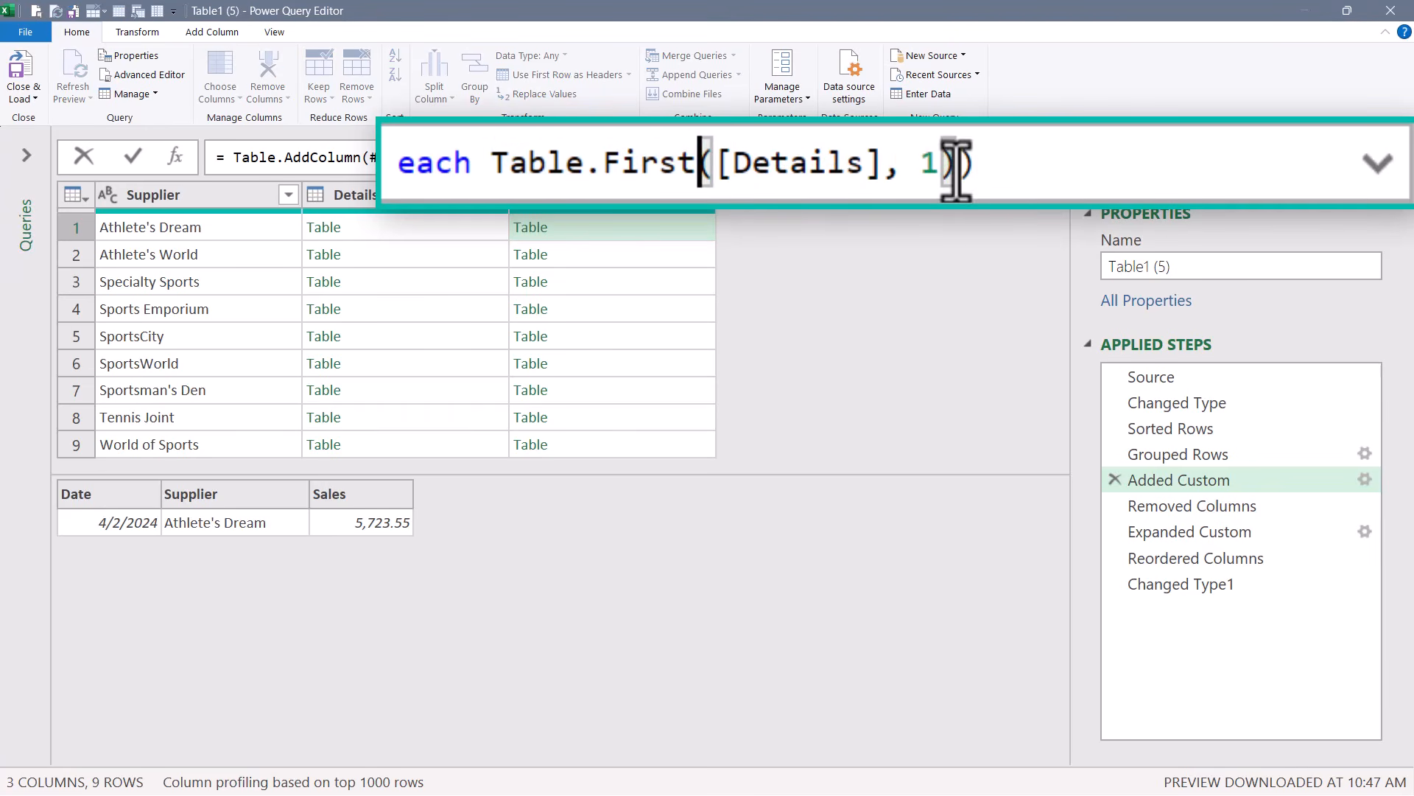
left_click(946, 167)
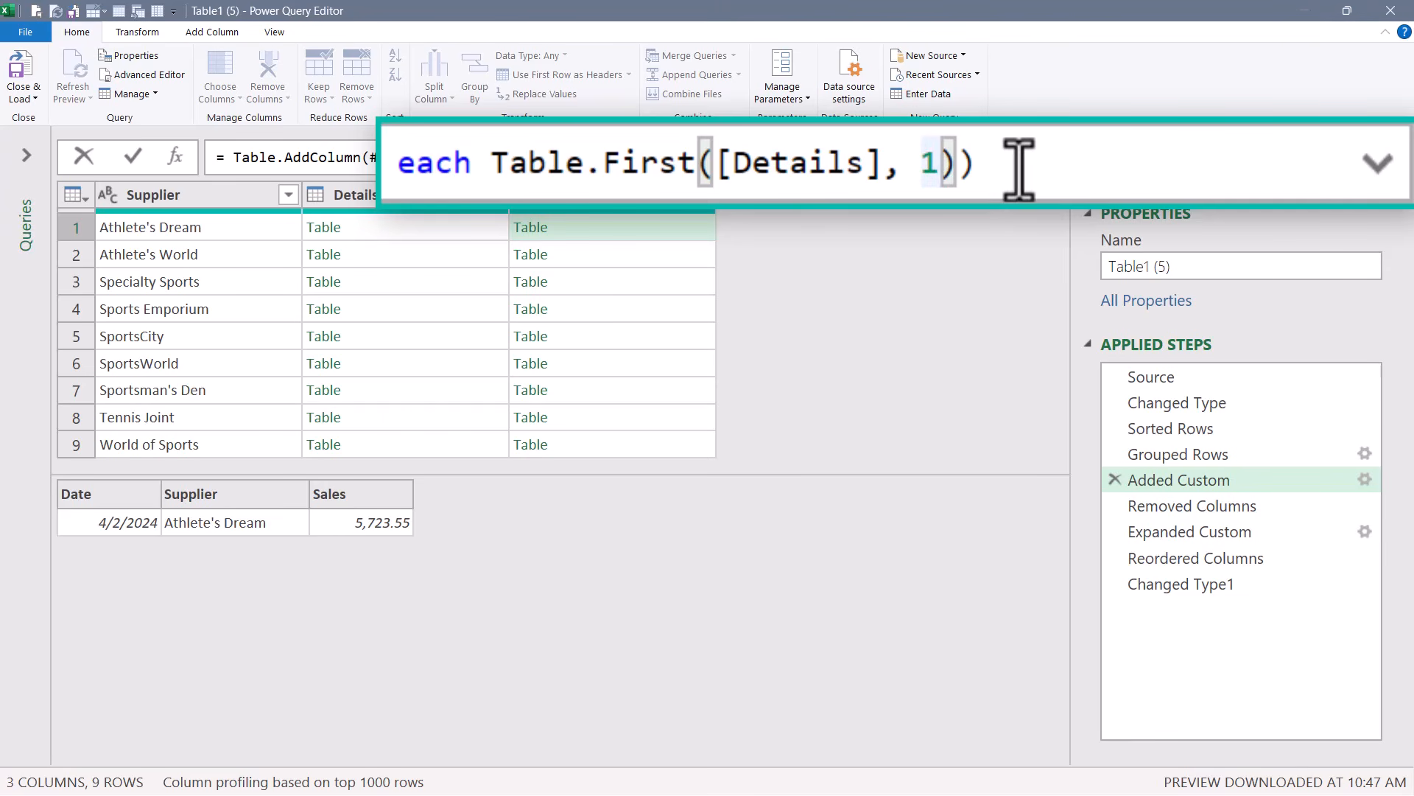
key("BackSpace")
key("BackSpace")
key("BackSpace")
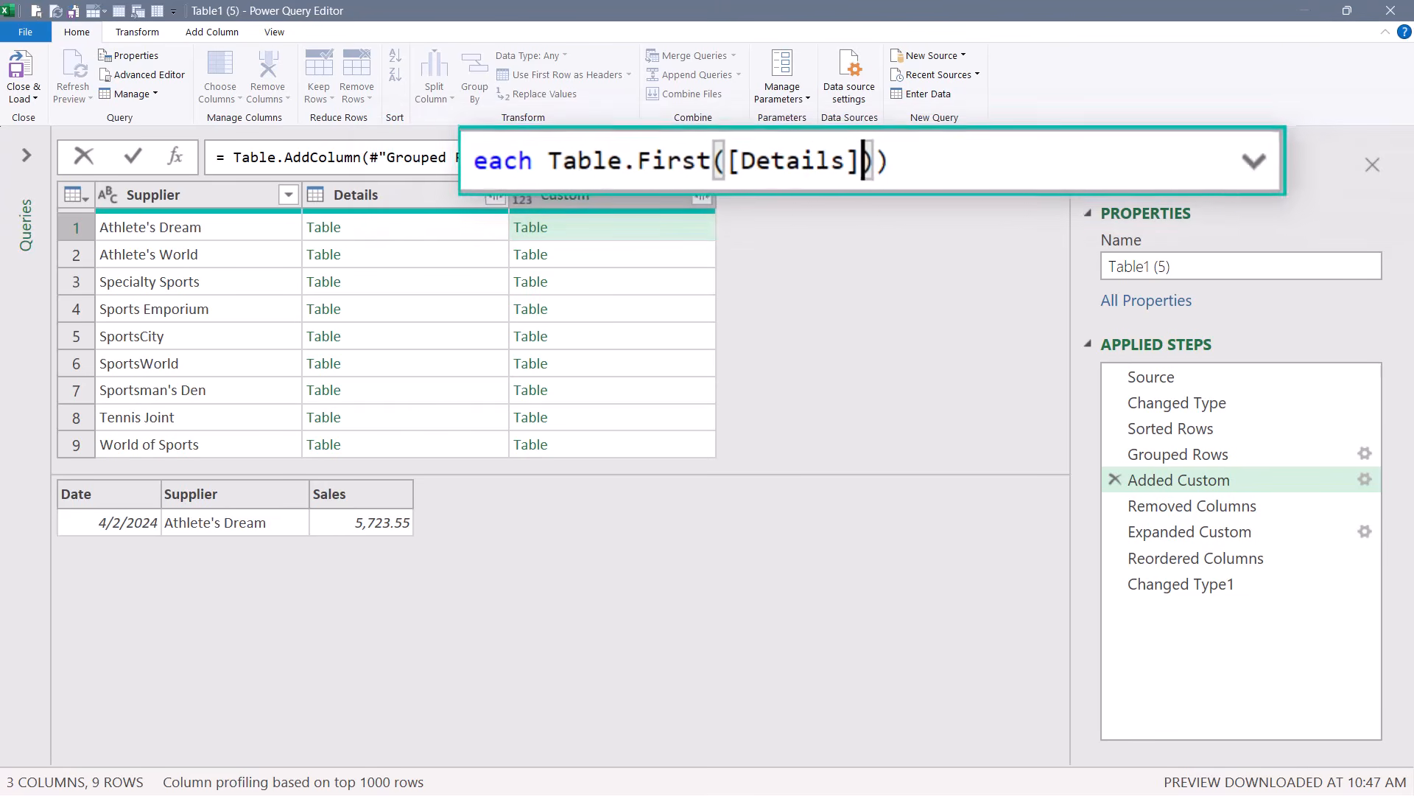
key("Return")
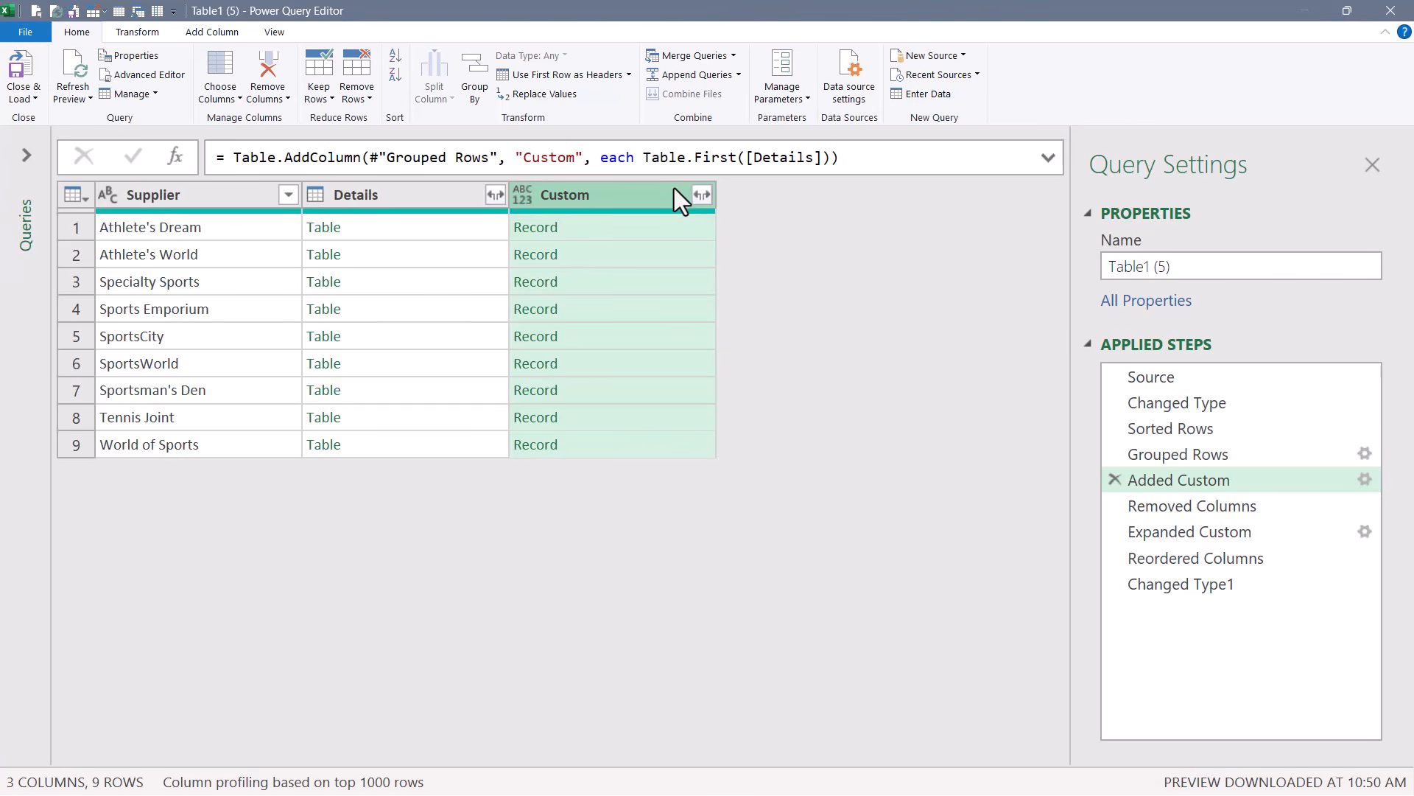
Preview the Custom column's records and step through the Removed Columns and Expanded Custom steps.
left_click(620, 232)
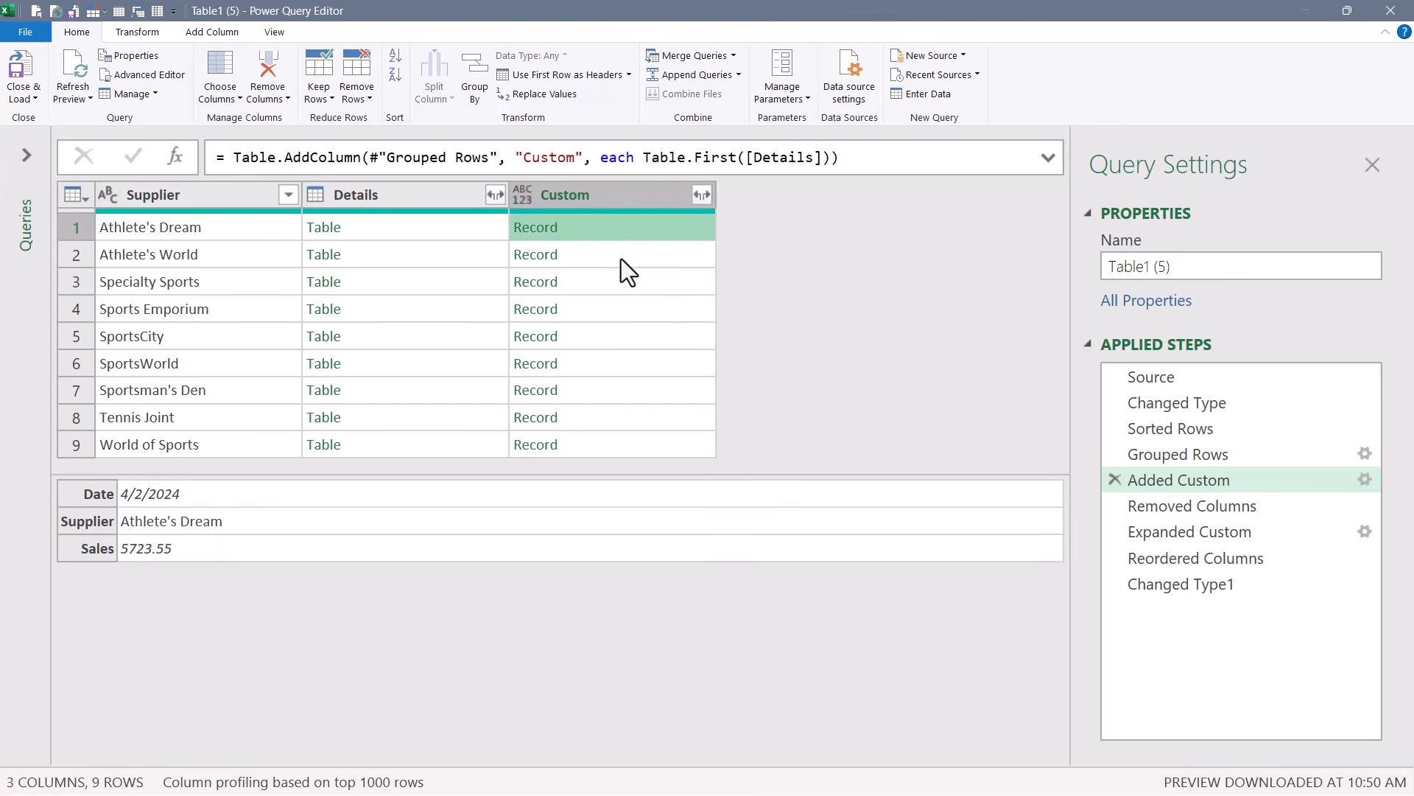
left_click(621, 259)
left_click(621, 280)
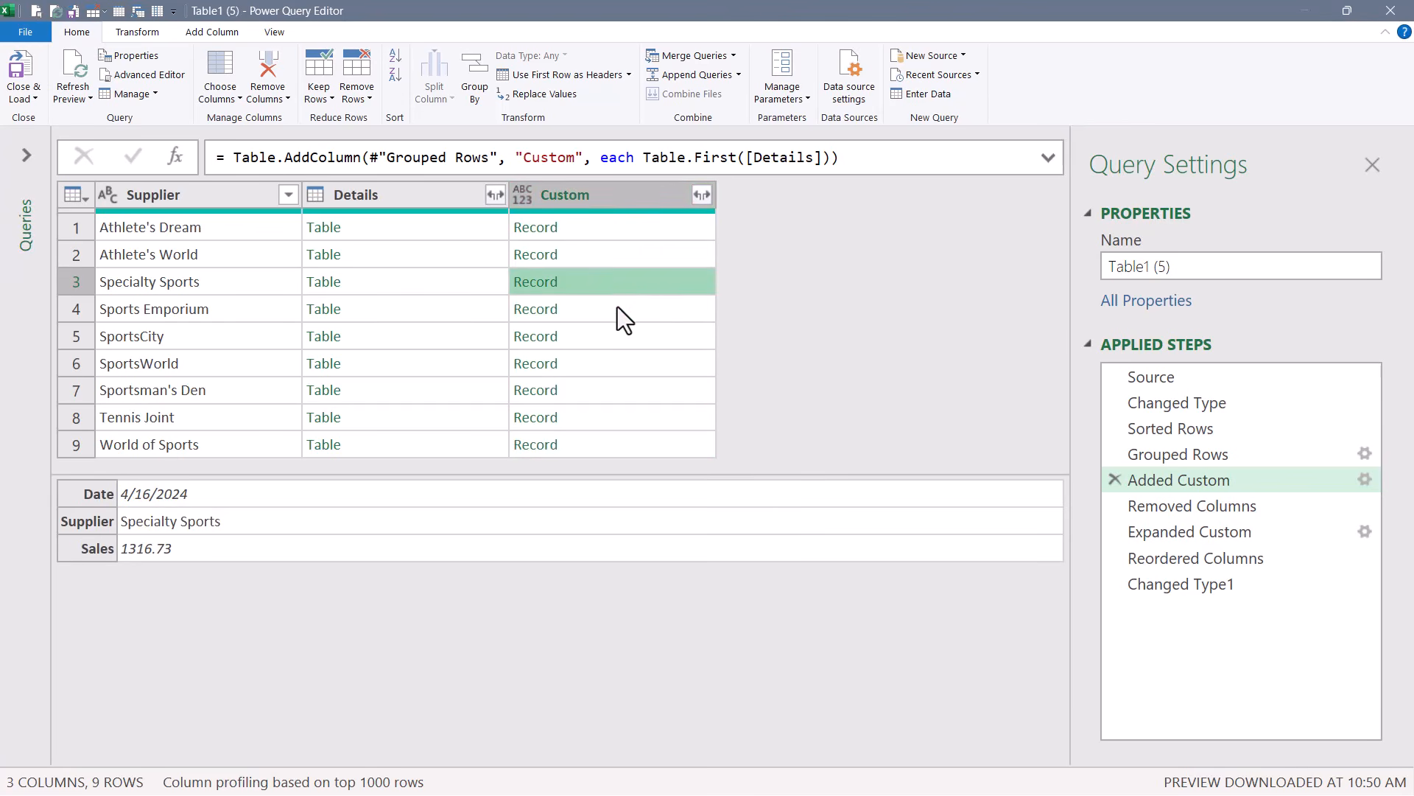
left_click(617, 306)
left_click(613, 340)
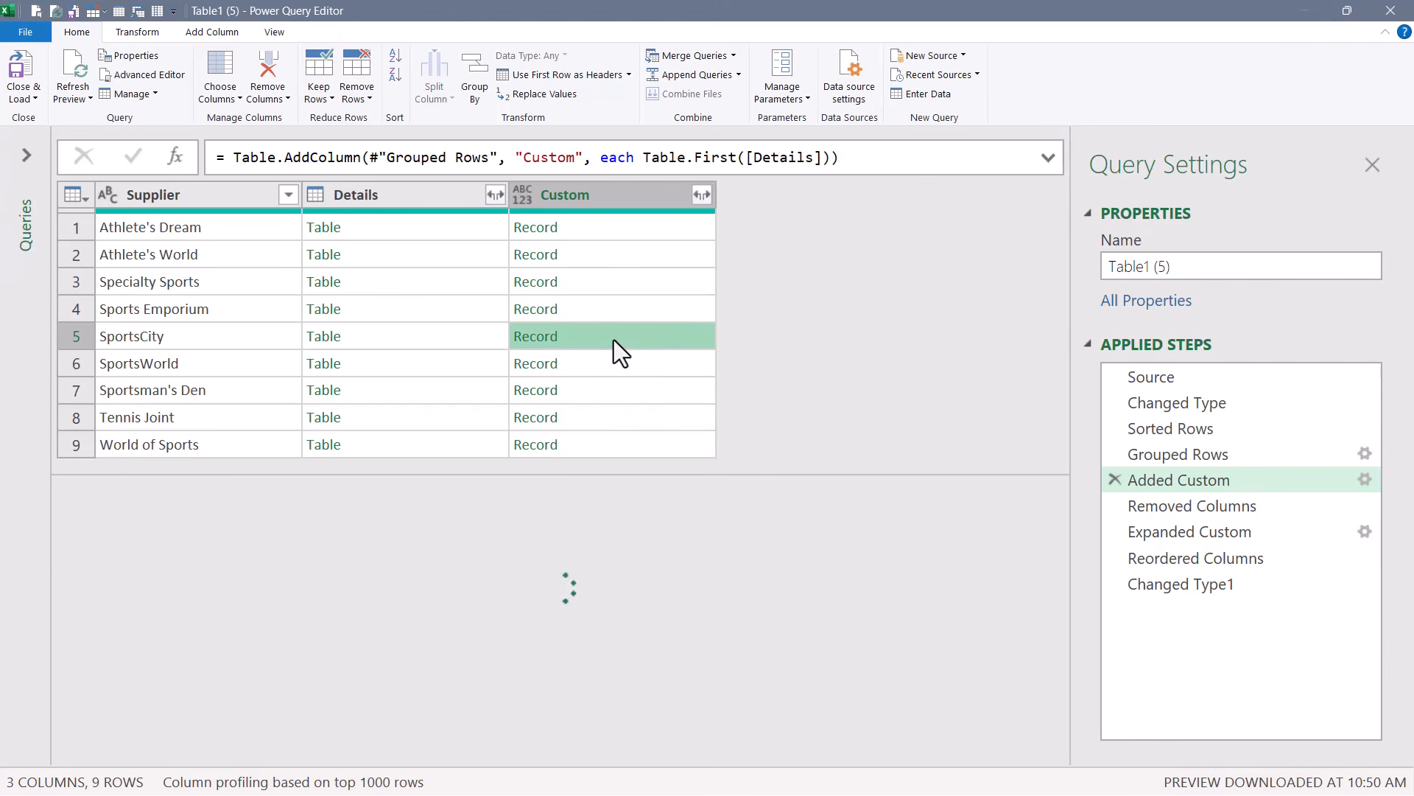
left_click(1236, 510)
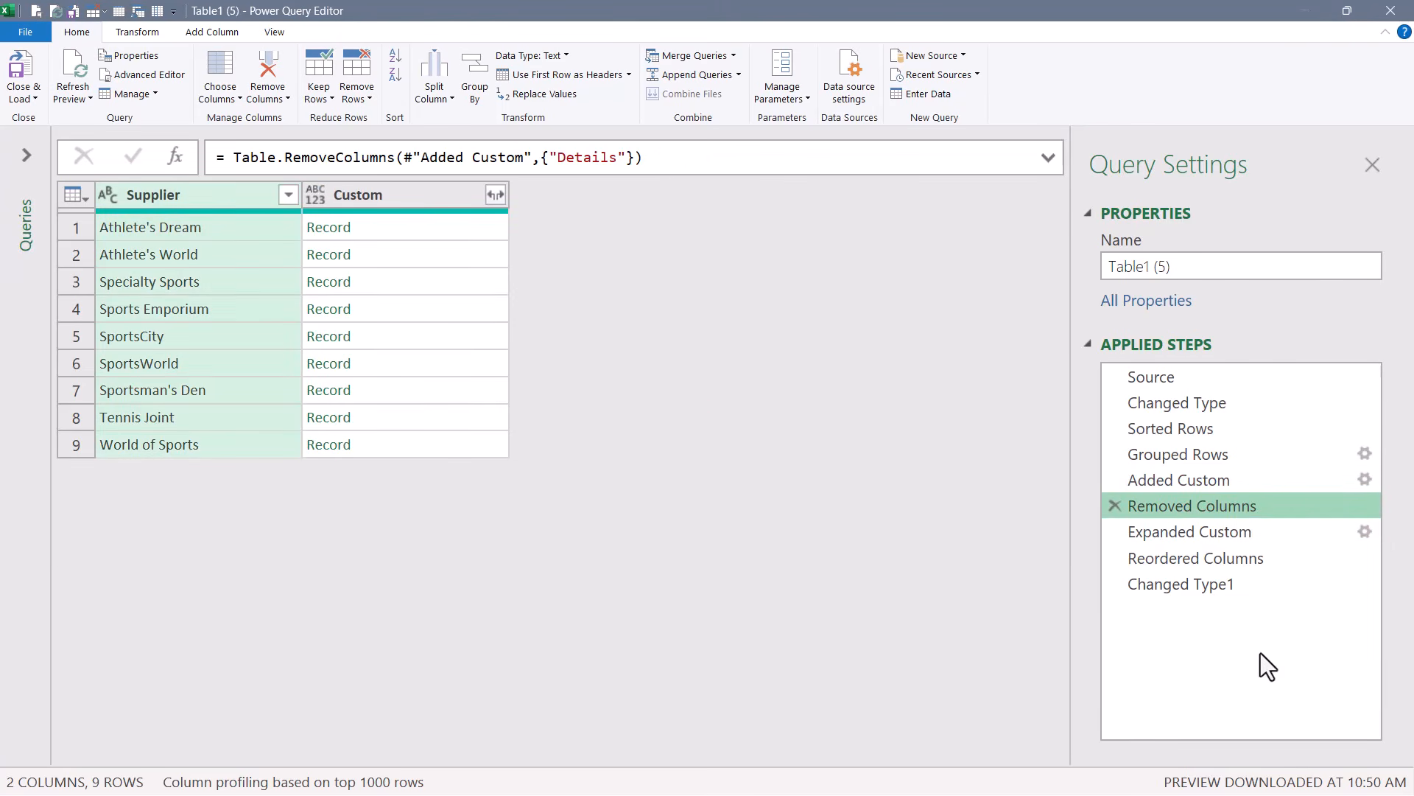
left_click(1254, 533)
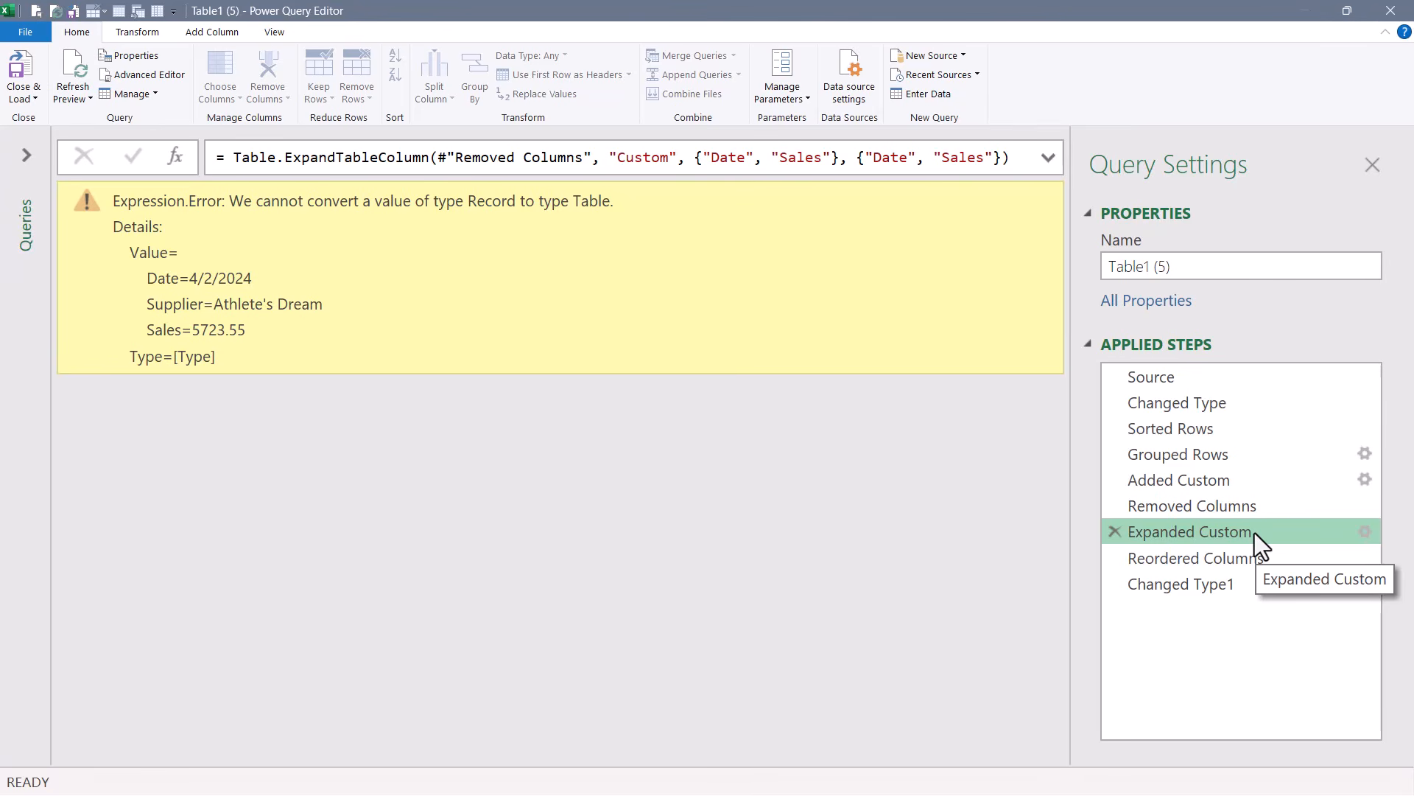
Delete the failing Expanded Custom step and re-expand the Custom records into Date and Sales only, without the original column-name prefix.
left_click(1114, 531)
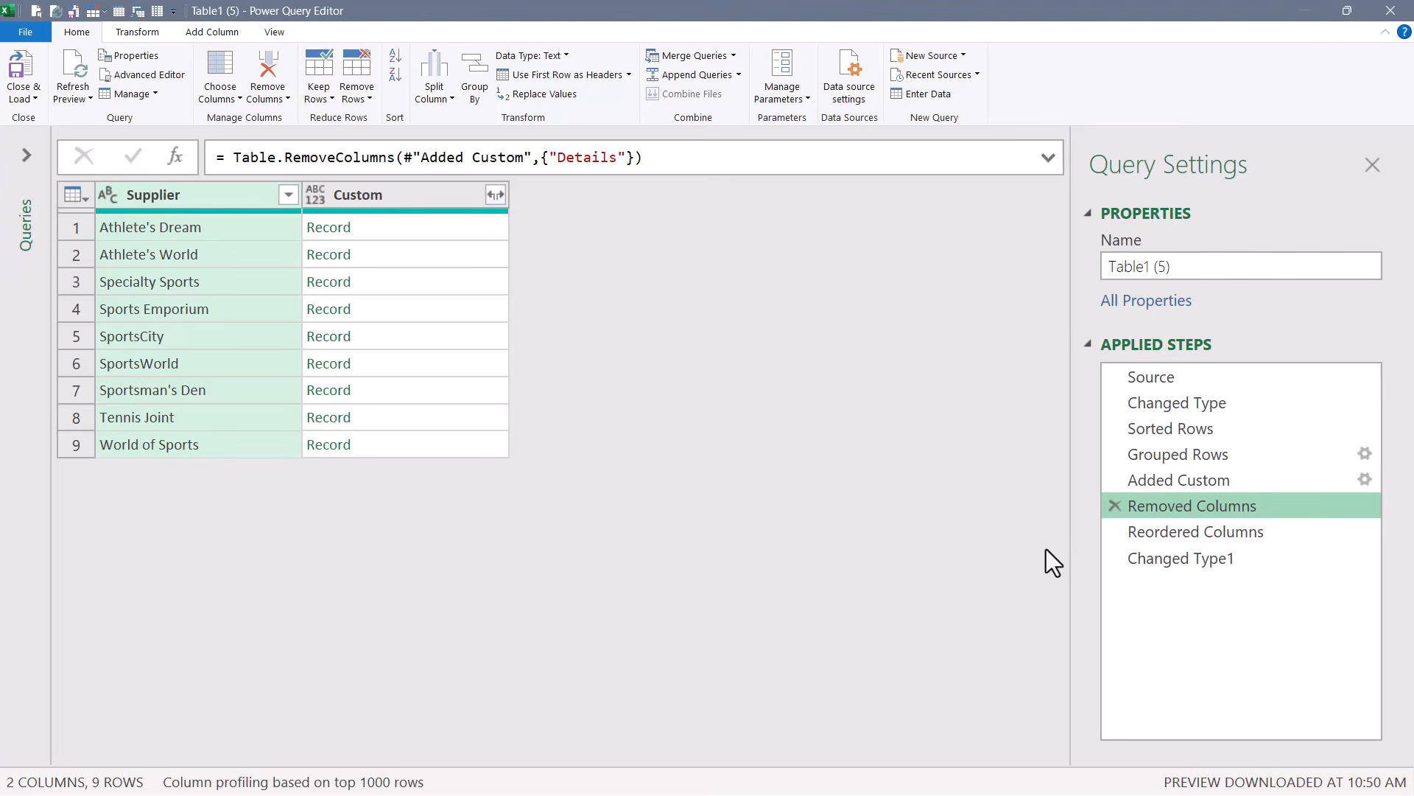
left_click(496, 195)
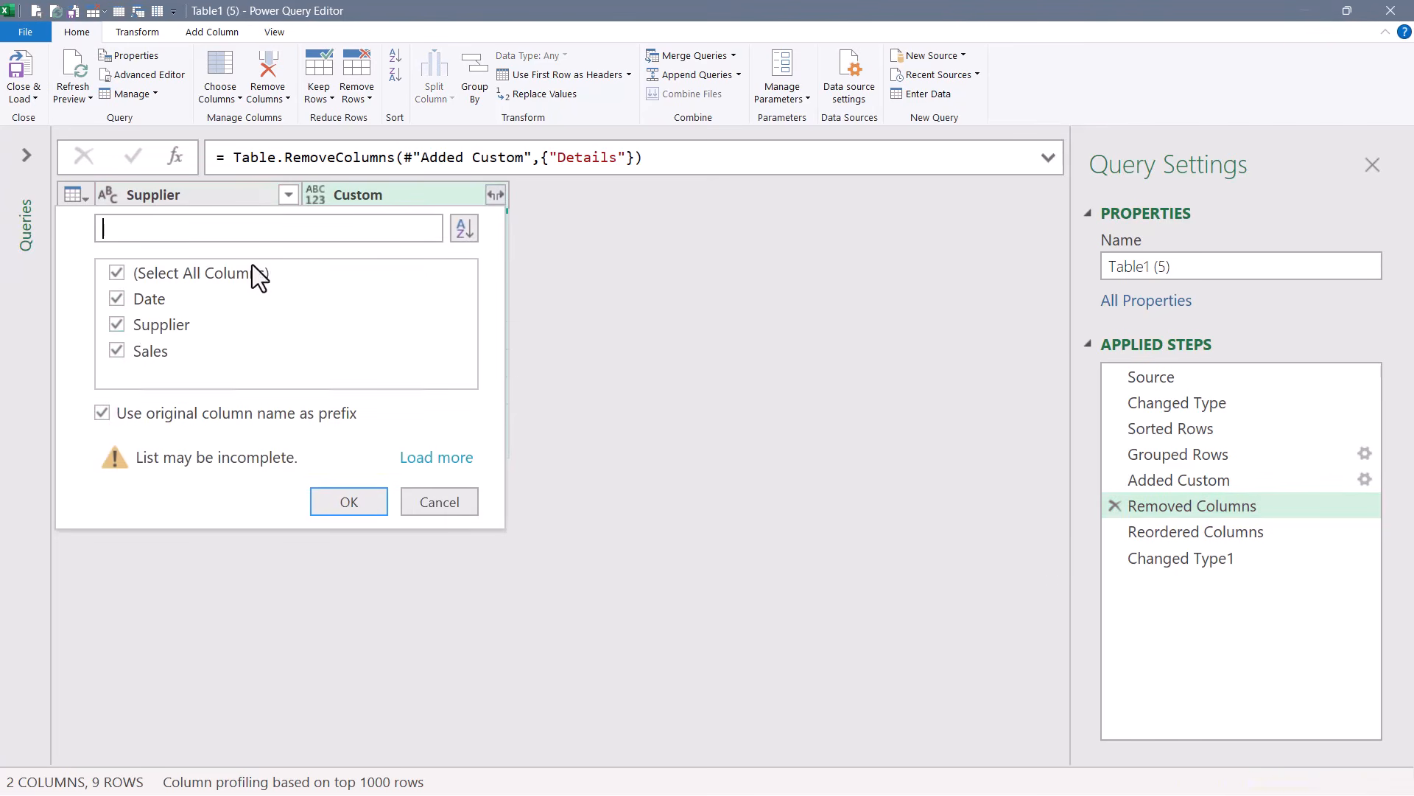
left_click(122, 321)
left_click(103, 412)
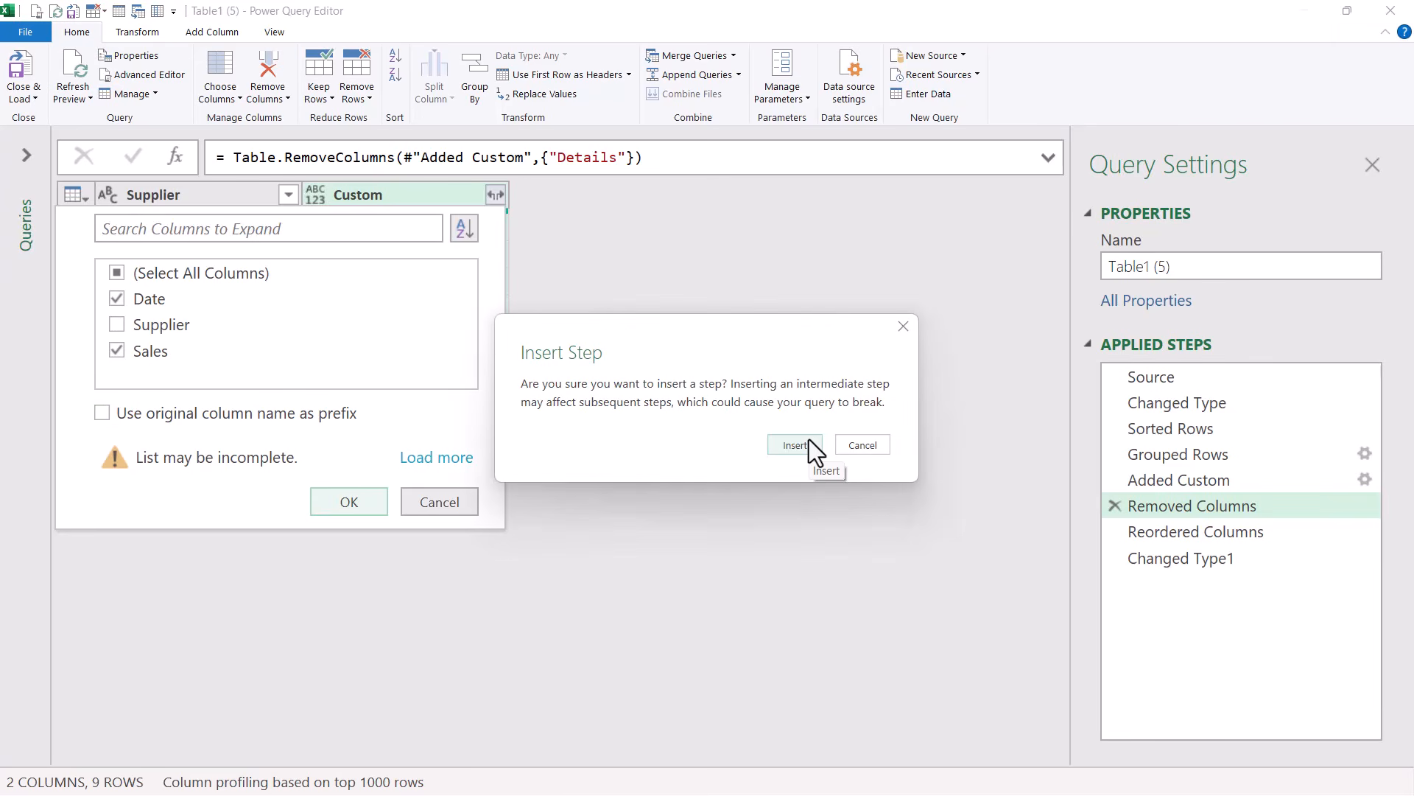
left_click(809, 442)
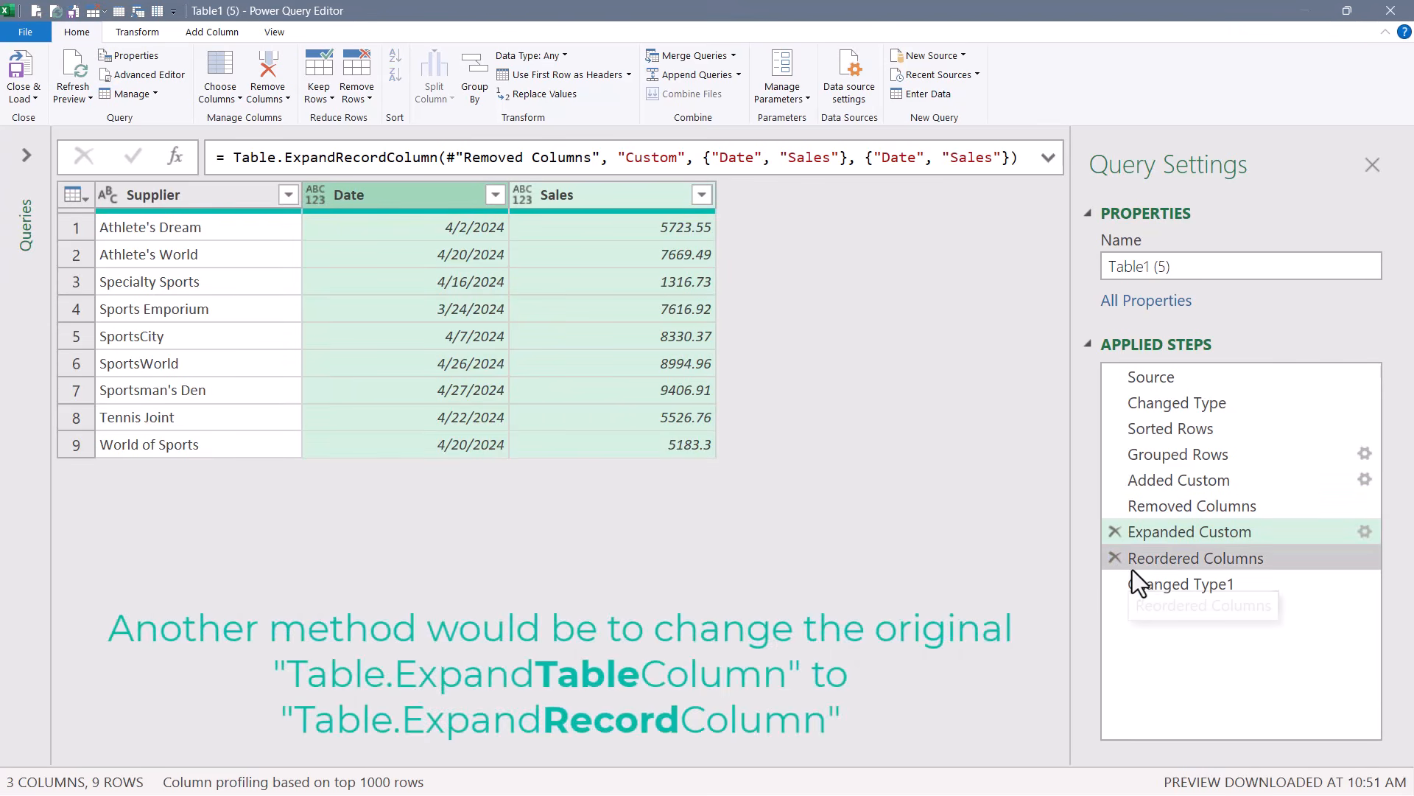
Step through the Reordered Columns and Changed Type1 steps to review the final table.
left_click(1150, 563)
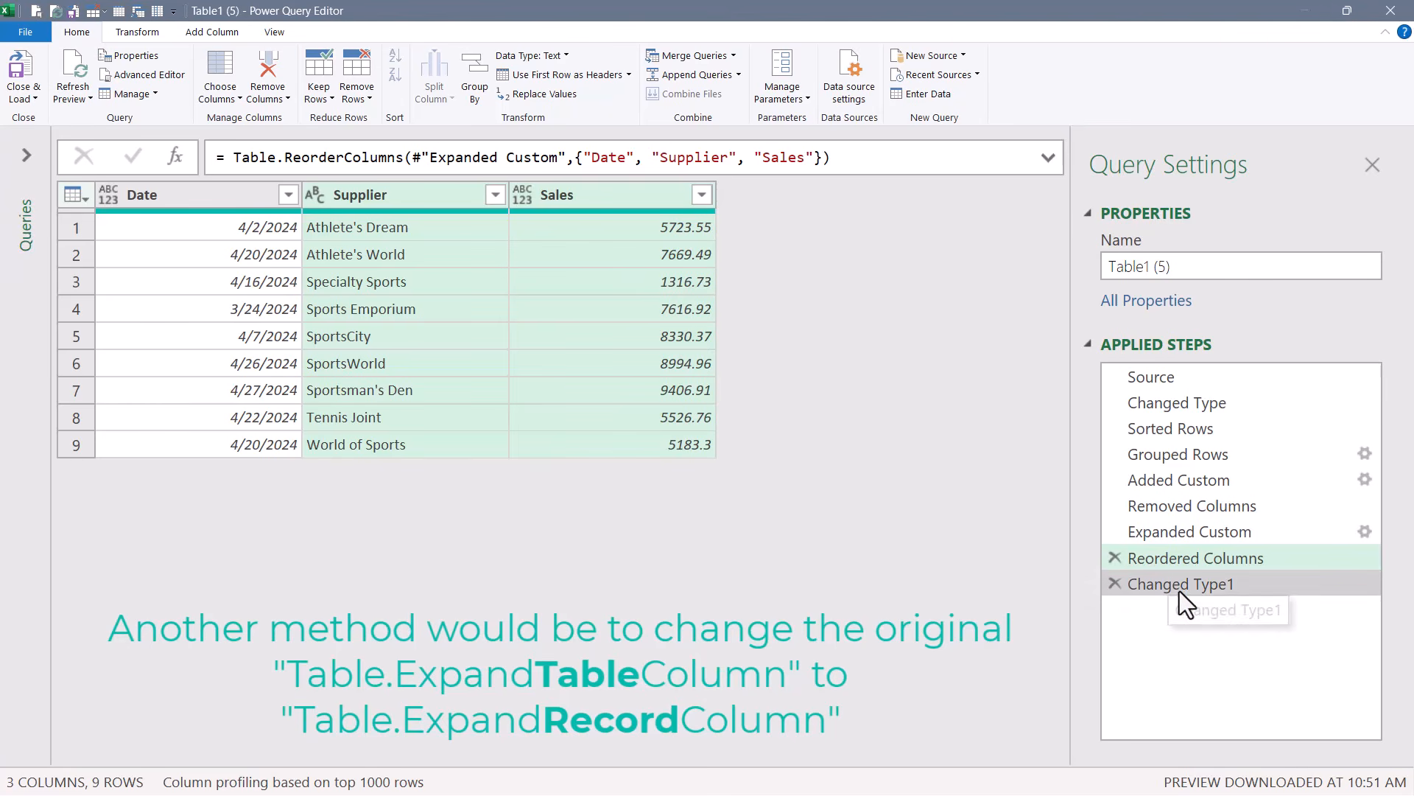
left_click(1174, 585)
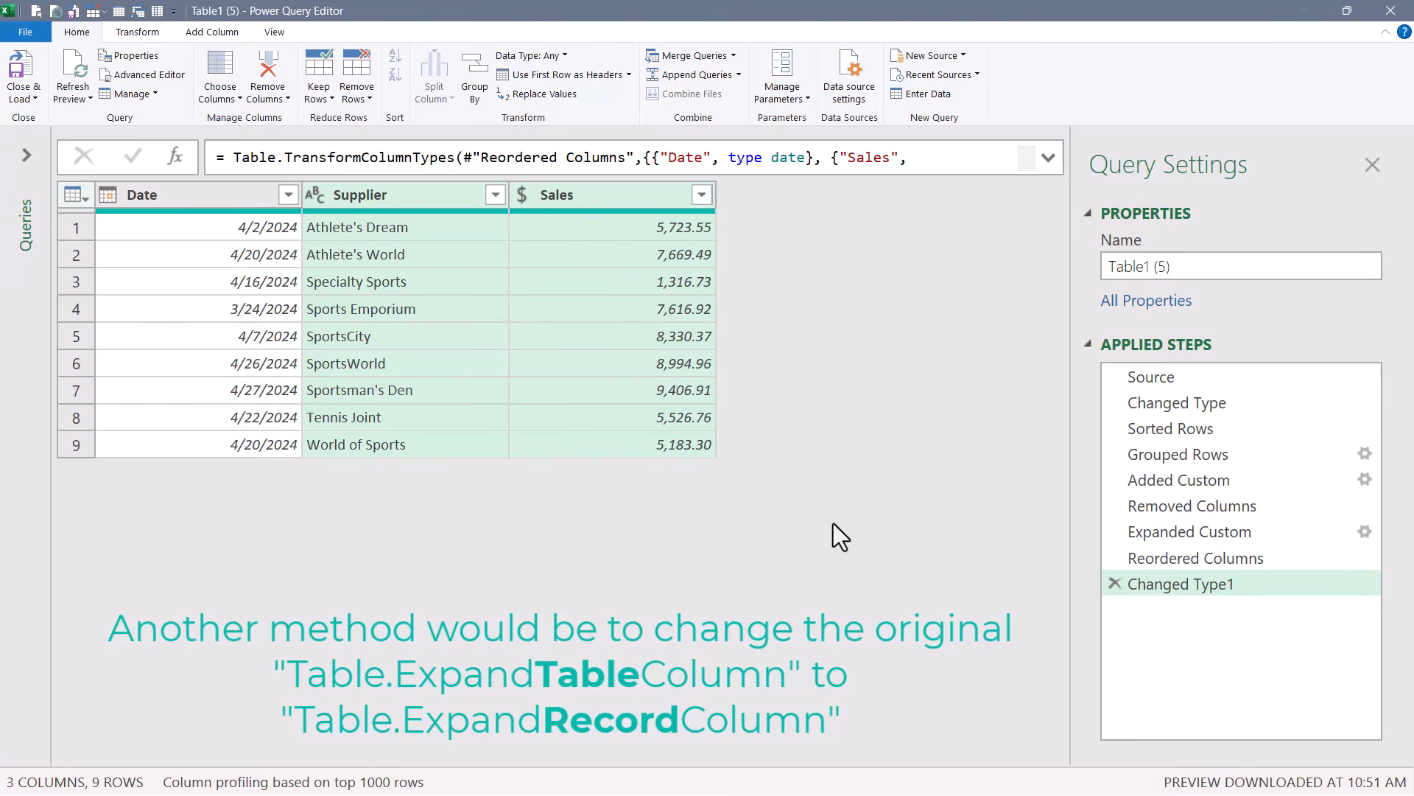